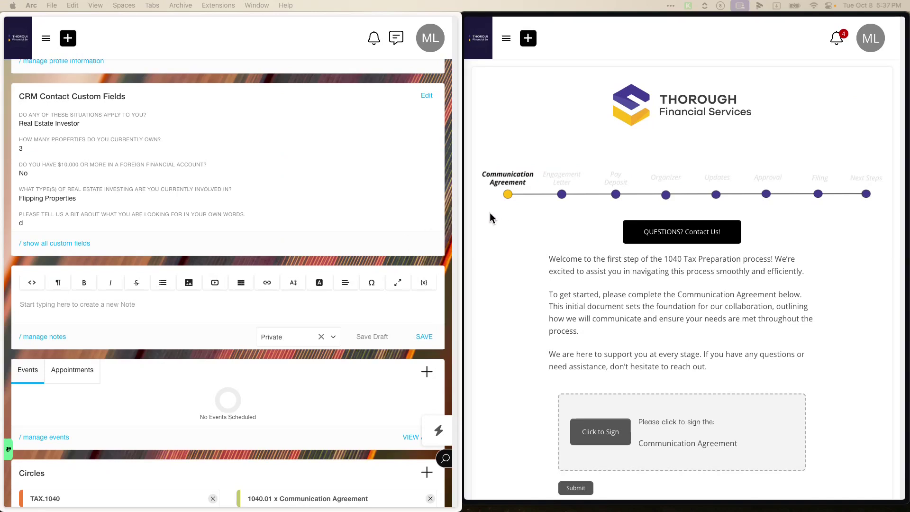
# Remove the "1040.06 x Updates" audience from the contact record and confirm the removal.
pyautogui.scroll(-3, 285, 263)
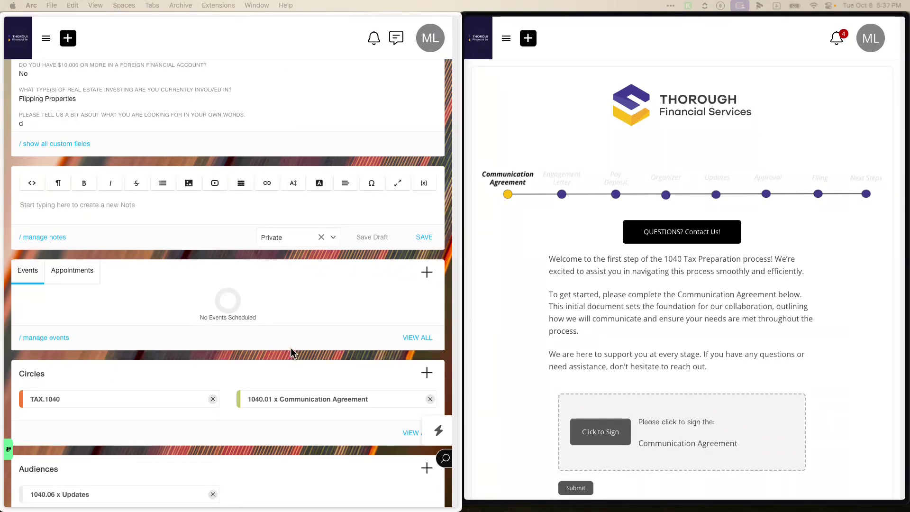
pyautogui.scroll(-3, 297, 397)
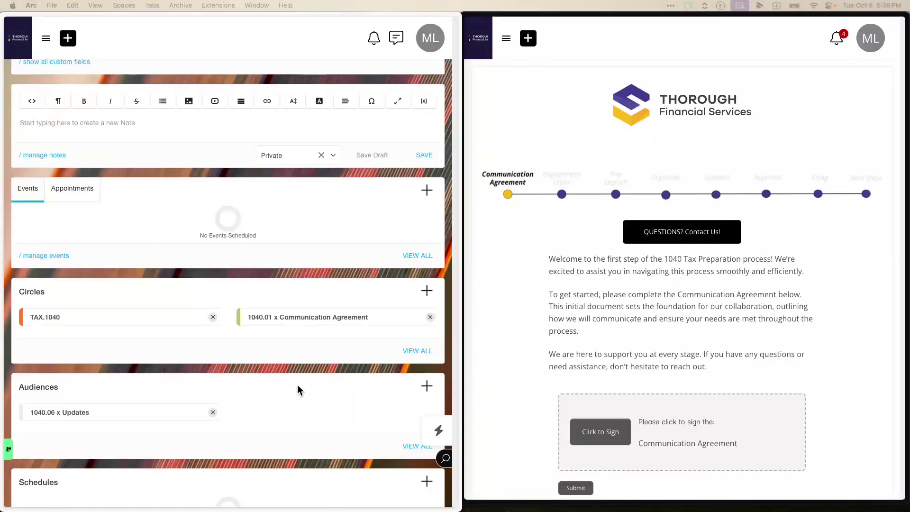
pyautogui.click(213, 412)
pyautogui.click(201, 311)
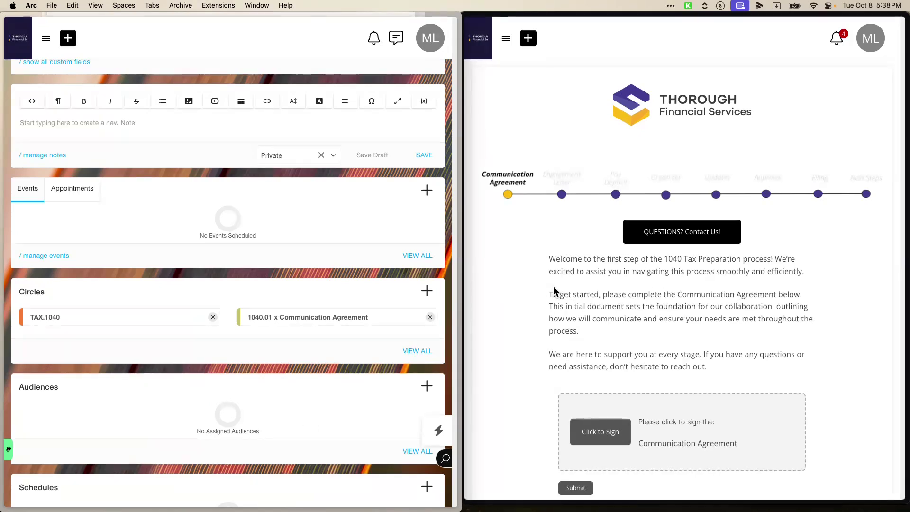
# Expand the Tax Return Process section of the client portal's navigation to show its 1040 Tax Return page.
pyautogui.click(506, 38)
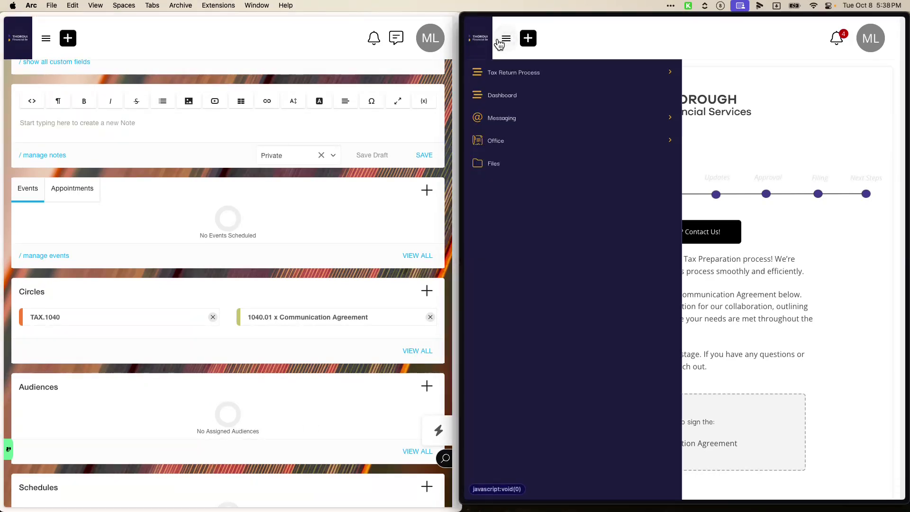
pyautogui.click(527, 73)
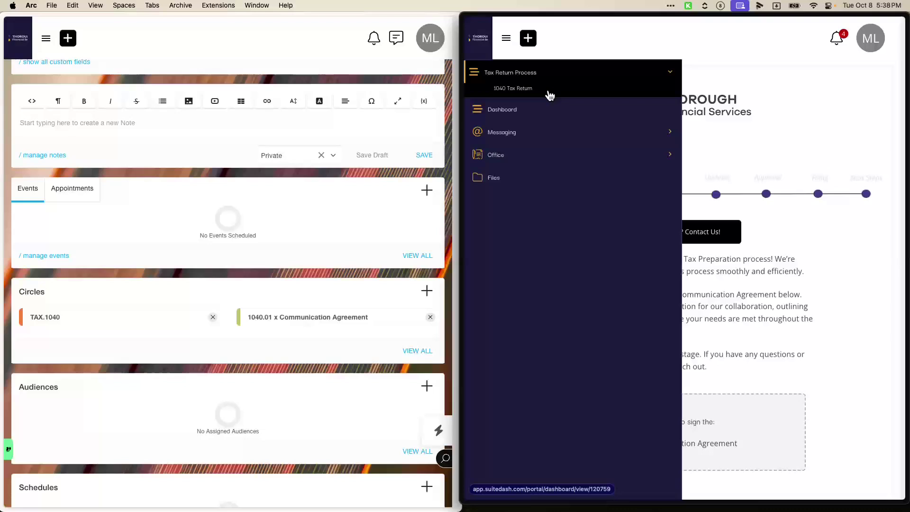
# Open the admin Onboarding/Decision form in a separate view and choose the client as its user.
pyautogui.click(46, 38)
pyautogui.click(51, 42)
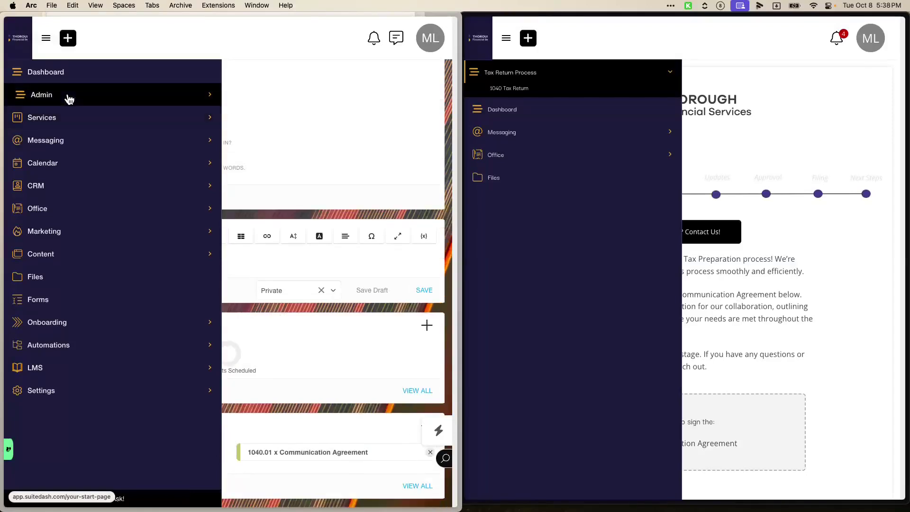
pyautogui.click(67, 96)
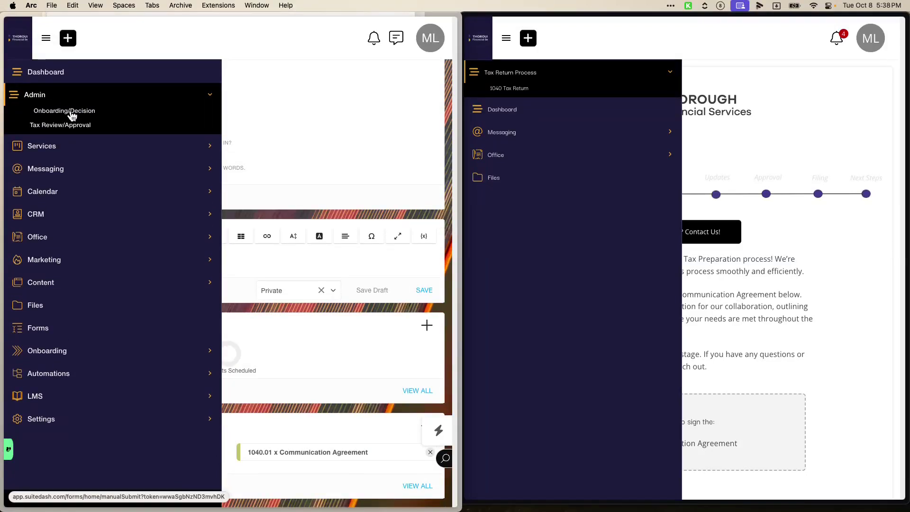
pyautogui.rightClick(71, 112)
pyautogui.click(97, 126)
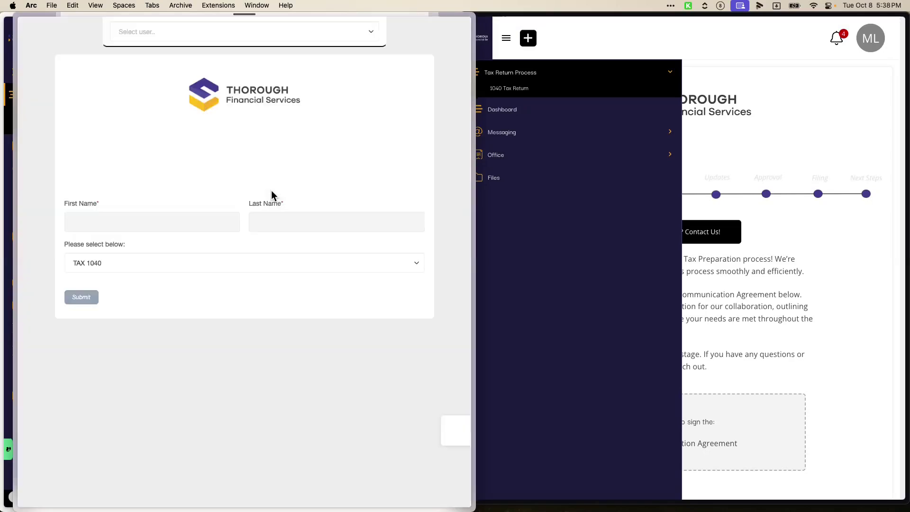
pyautogui.click(223, 34)
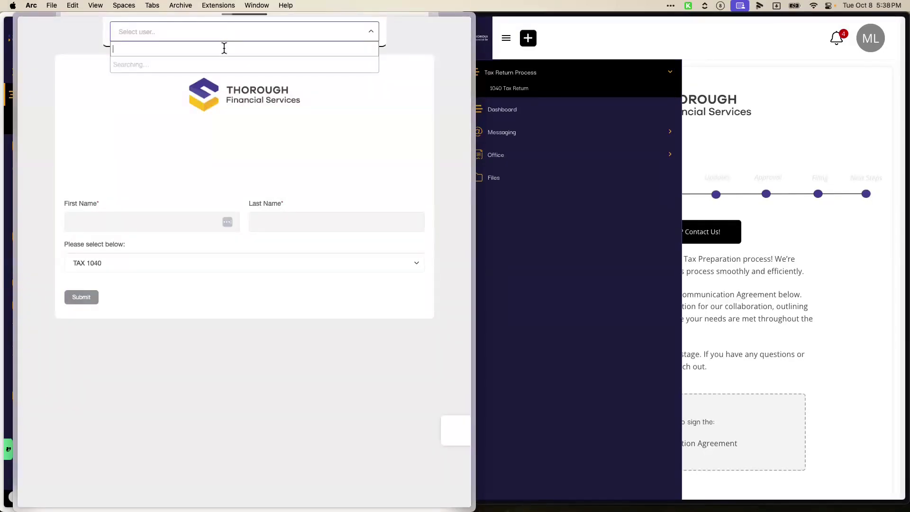
pyautogui.write('marie')
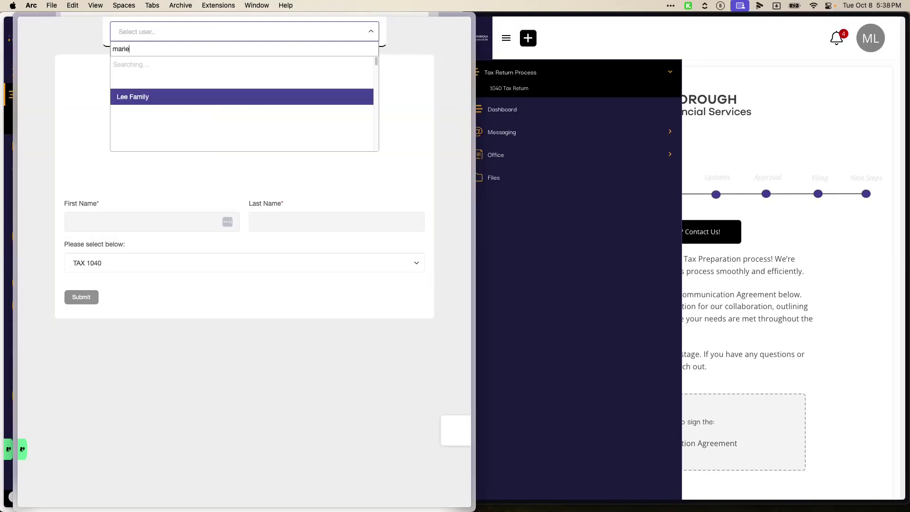
pyautogui.click(206, 82)
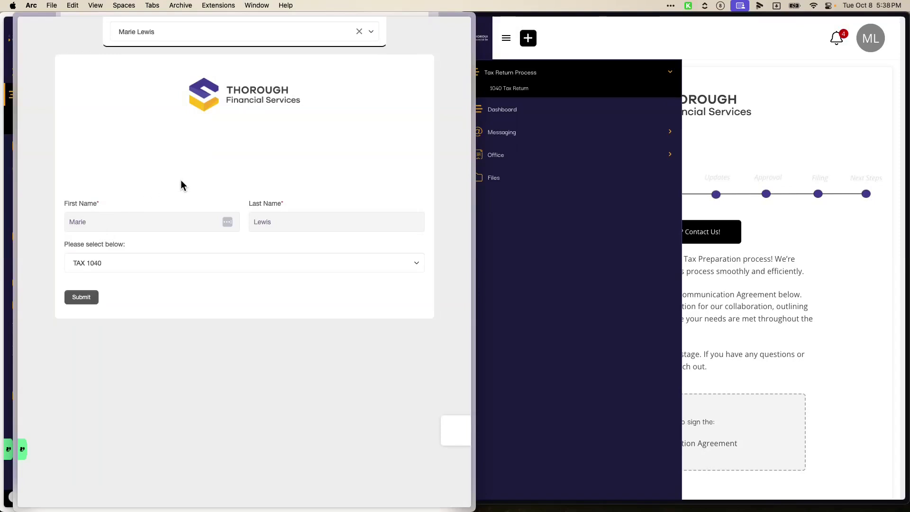
# Examine the form's workflow instructions and its list of workflow options, keeping TAX 1040 selected.
pyautogui.moveTo(149, 185); pyautogui.dragTo(50, 138)
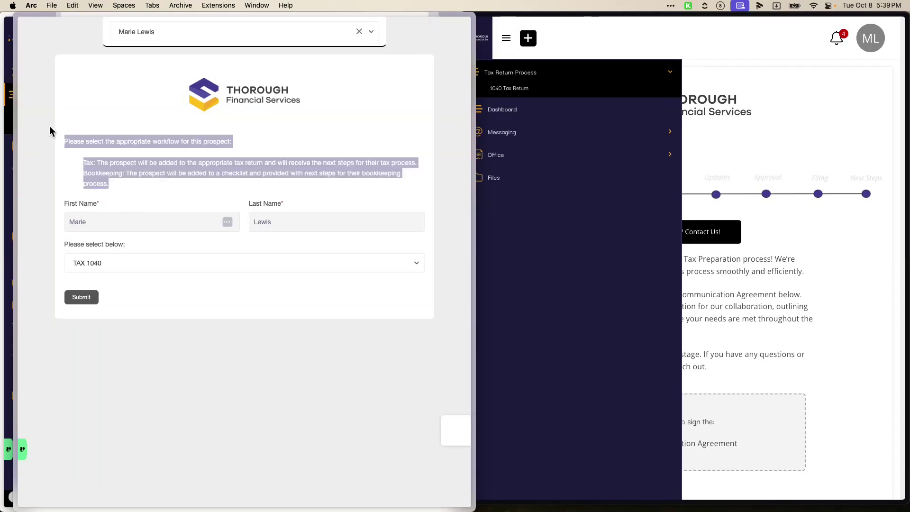
pyautogui.click(93, 164)
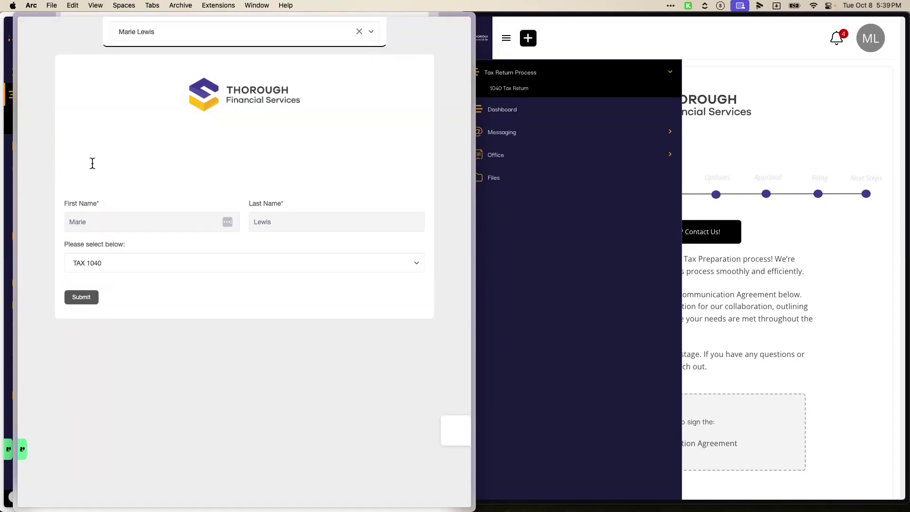
pyautogui.moveTo(246, 183); pyautogui.dragTo(51, 132)
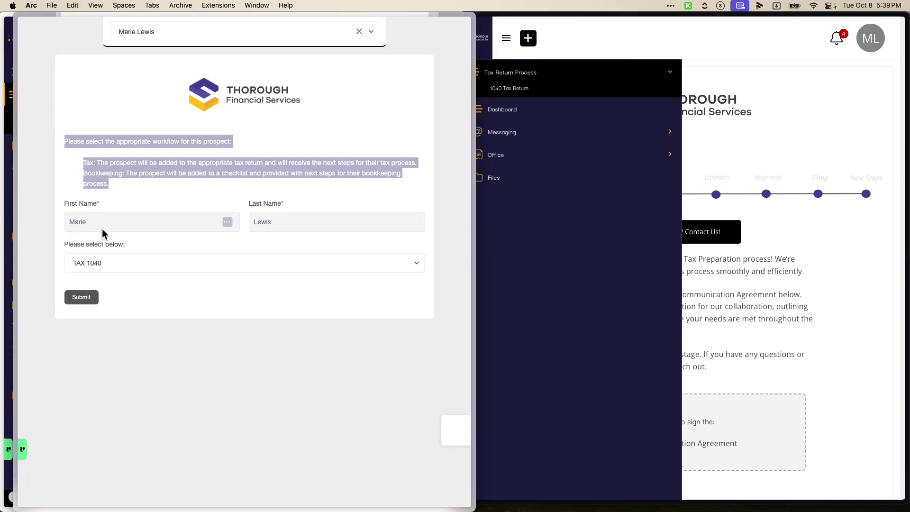
pyautogui.click(99, 263)
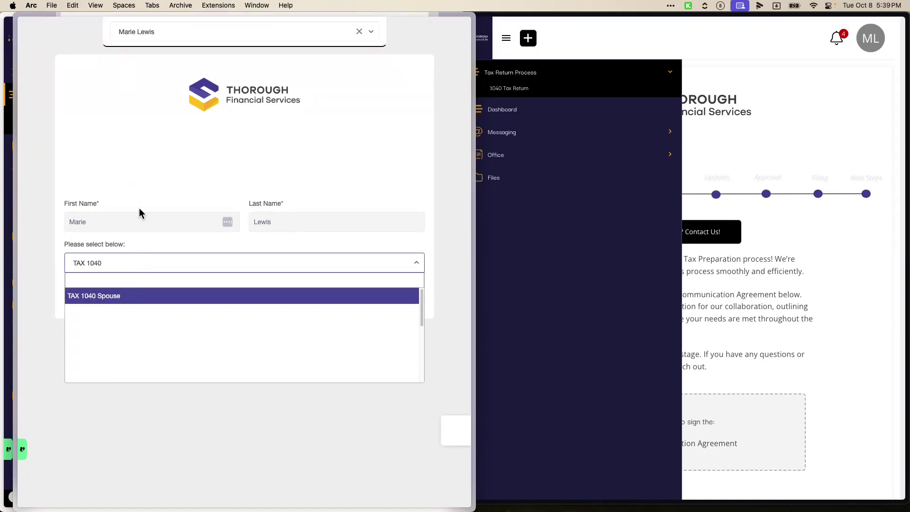
pyautogui.click(260, 161)
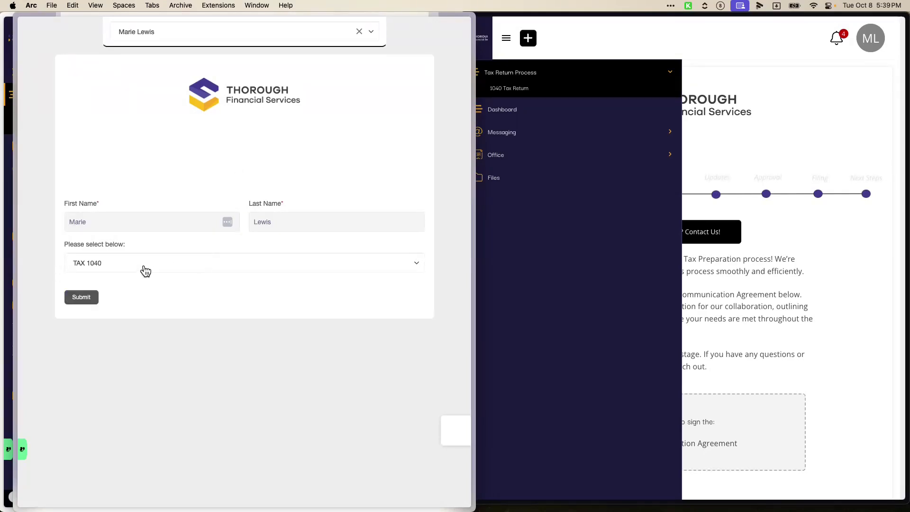
# Close the Onboarding/Decision form window without submitting it and collapse the admin navigation.
pyautogui.click(724, 272)
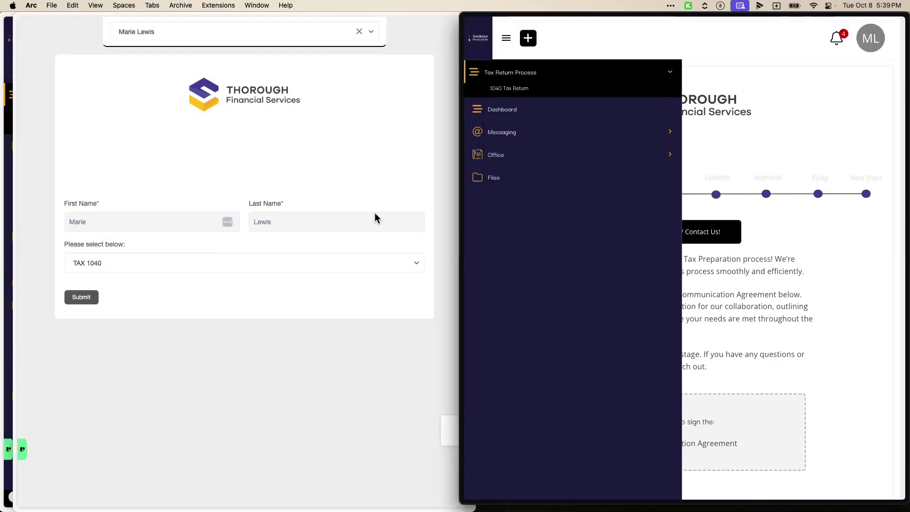
pyautogui.click(39, 27)
pyautogui.moveTo(29, 29)
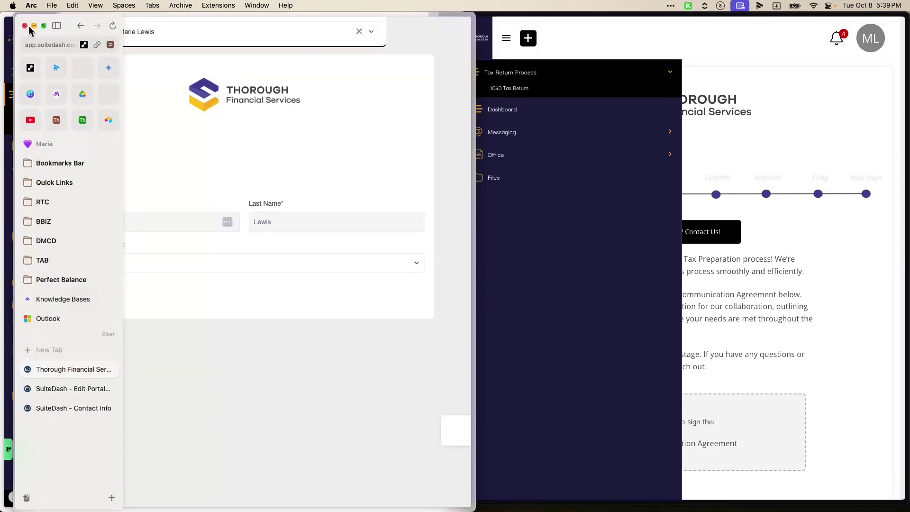
pyautogui.click(24, 26)
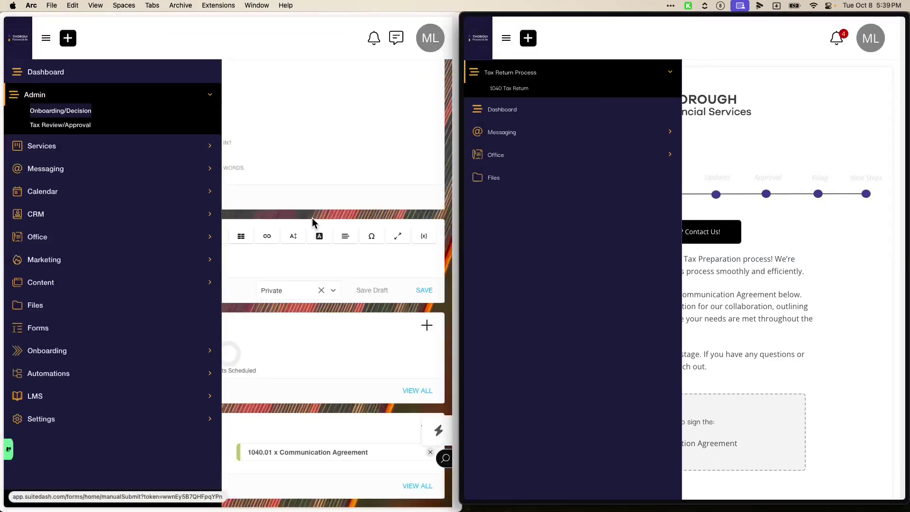
pyautogui.click(46, 38)
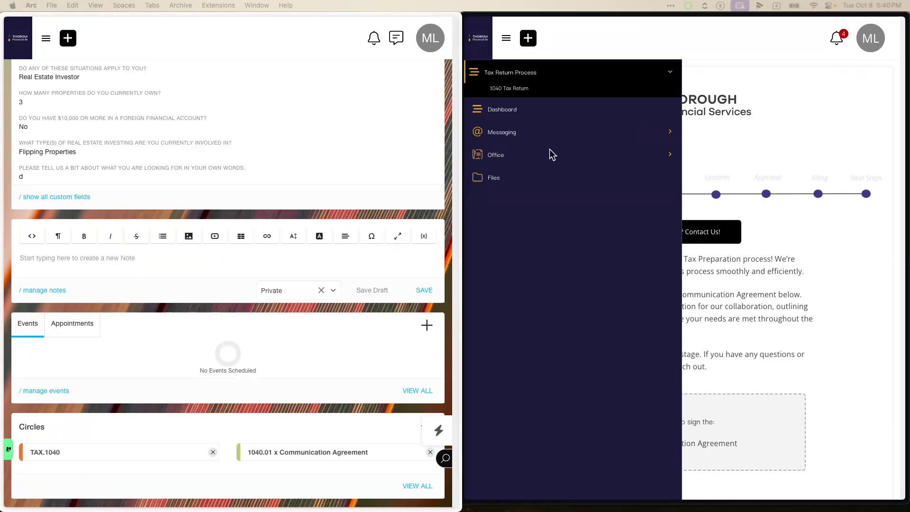
# Open the client portal's Dashboard and widen its window to show the full desktop layout.
pyautogui.click(516, 112)
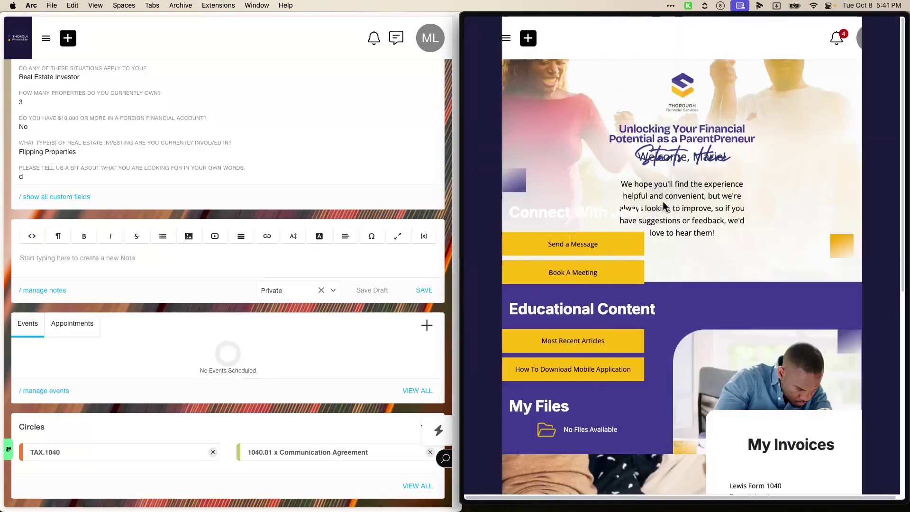
pyautogui.moveTo(459, 205)
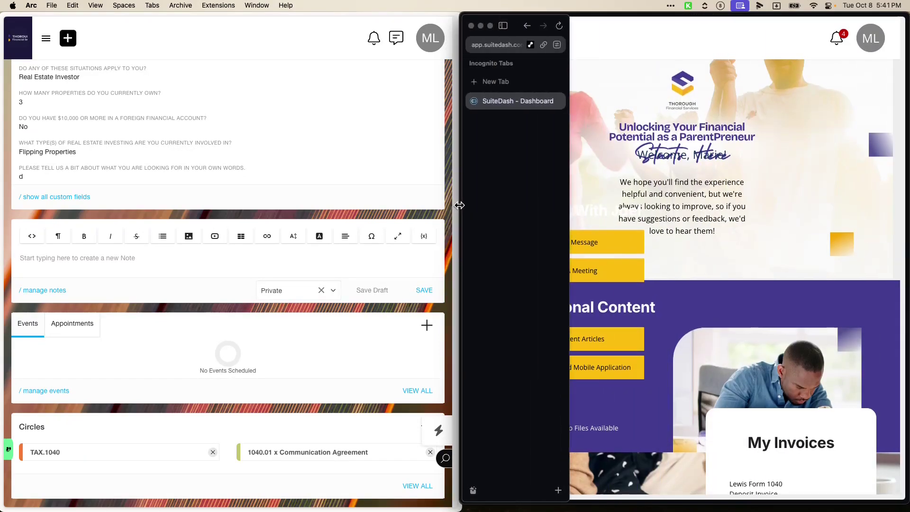
pyautogui.moveTo(457, 204); pyautogui.dragTo(170, 227)
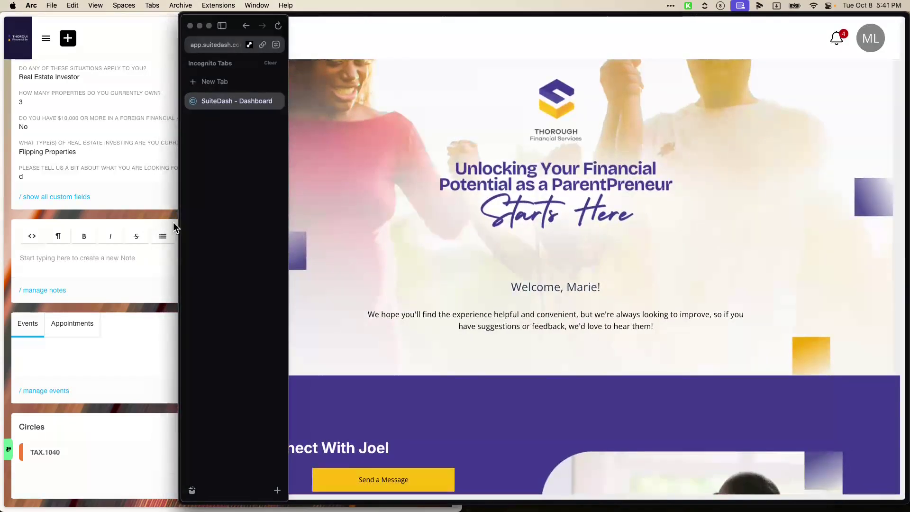
# Review the portal Dashboard's contact options, educational content, files and My Invoices sections.
pyautogui.scroll(-5, 602, 278)
pyautogui.scroll(-3, 602, 277)
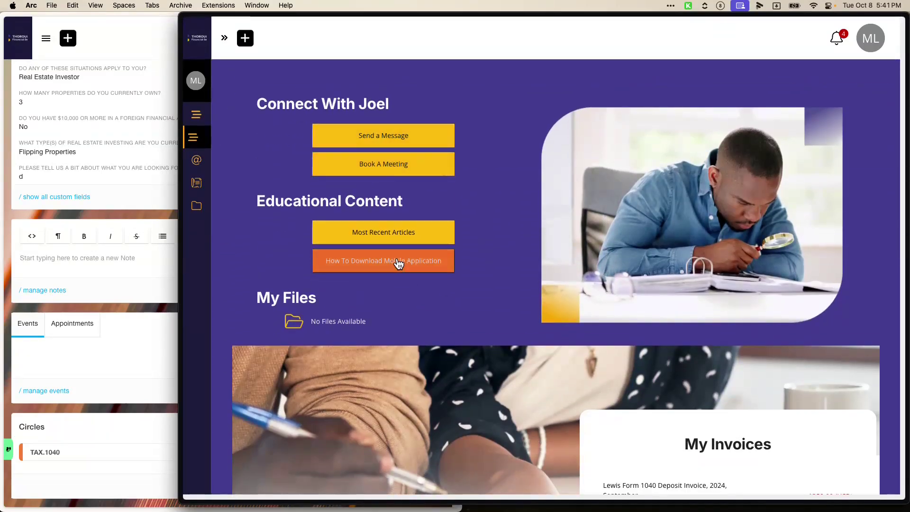
pyautogui.scroll(-6, 418, 265)
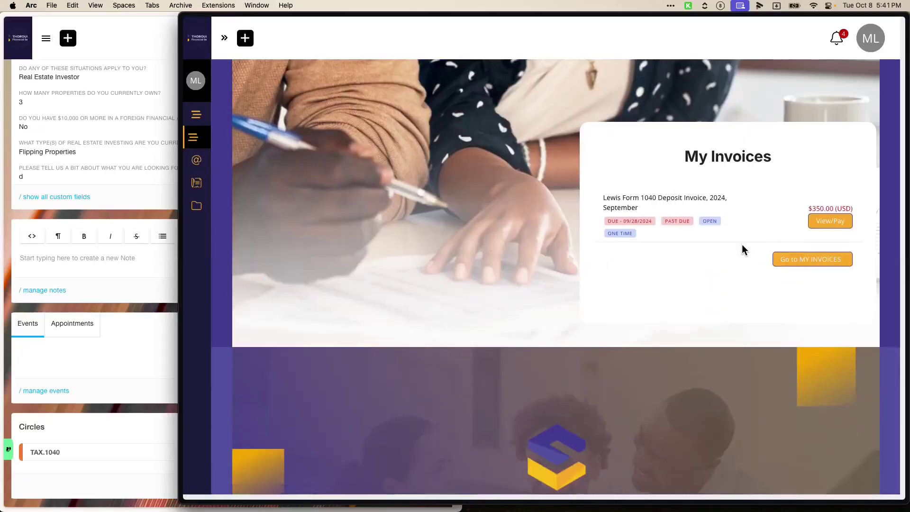
pyautogui.scroll(-3, 743, 245)
pyautogui.scroll(3, 474, 225)
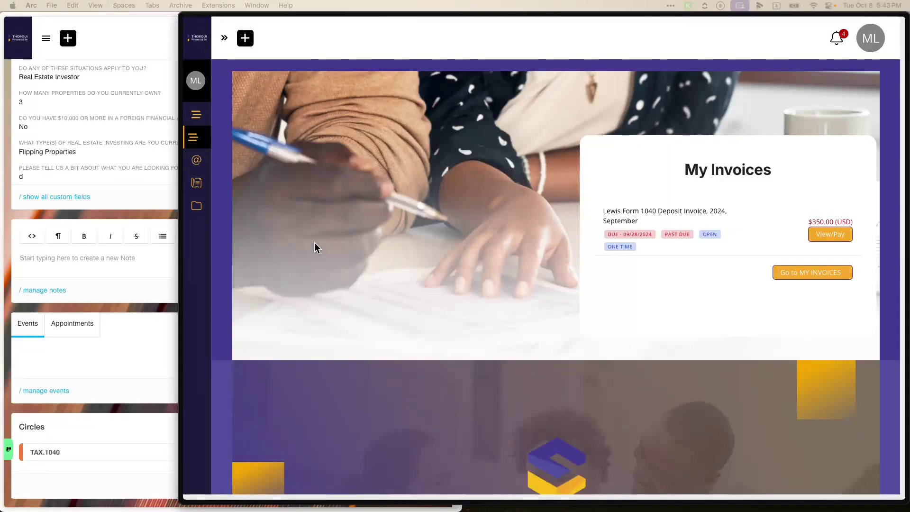
pyautogui.scroll(10, 314, 243)
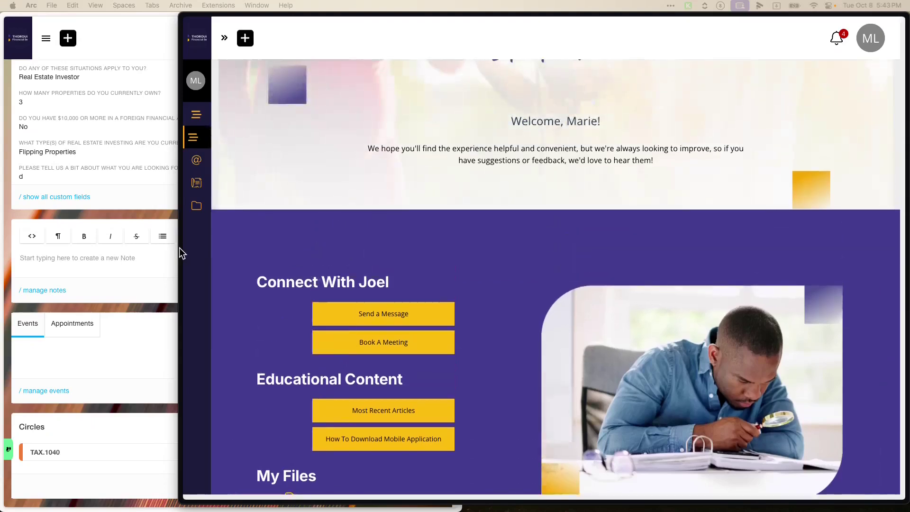
# Look through the Messaging and Office entries of the portal navigation and open the 1040 Tax Return page.
pyautogui.moveTo(205, 119)
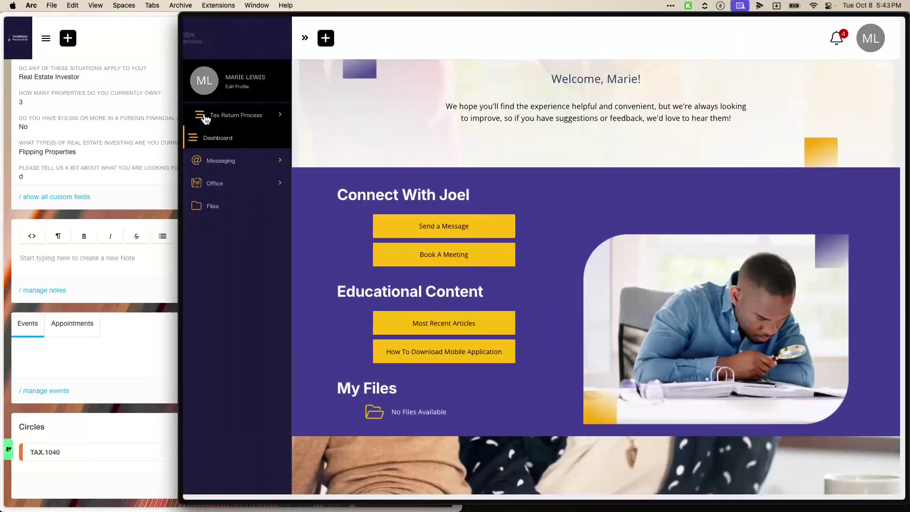
pyautogui.click(235, 162)
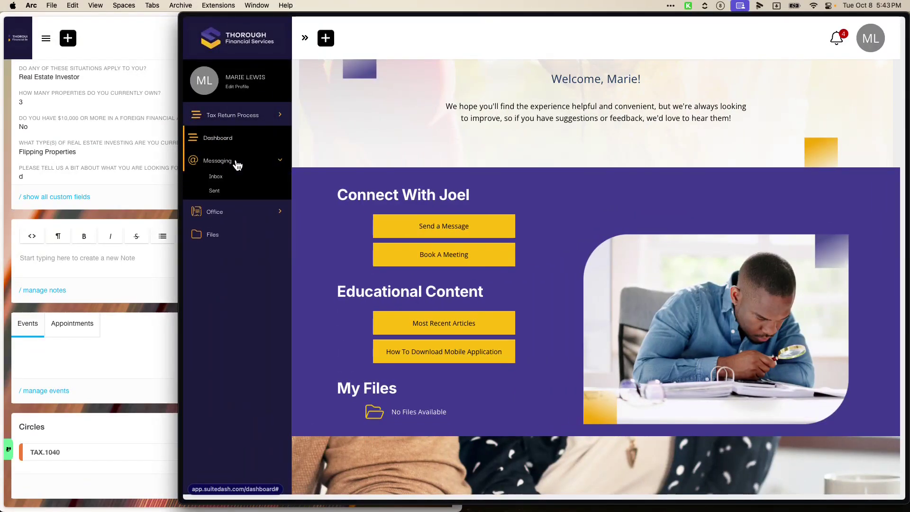
pyautogui.click(225, 209)
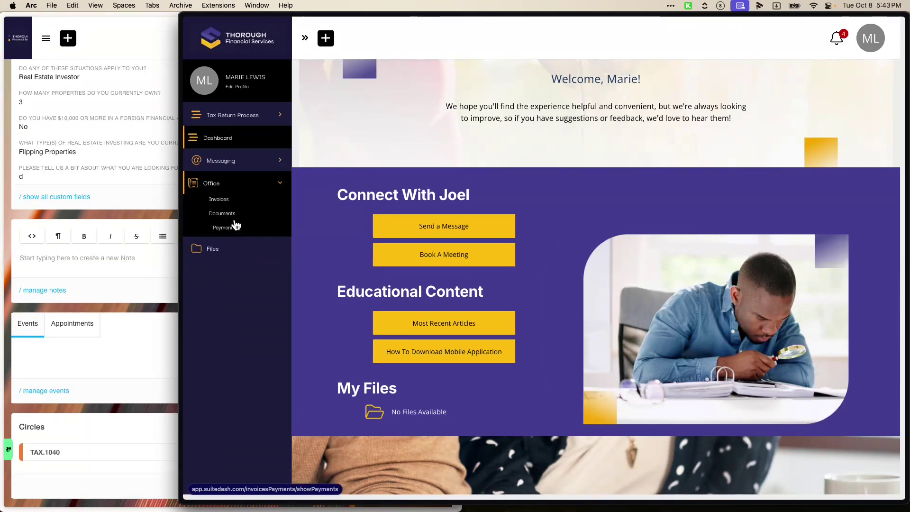
pyautogui.click(237, 121)
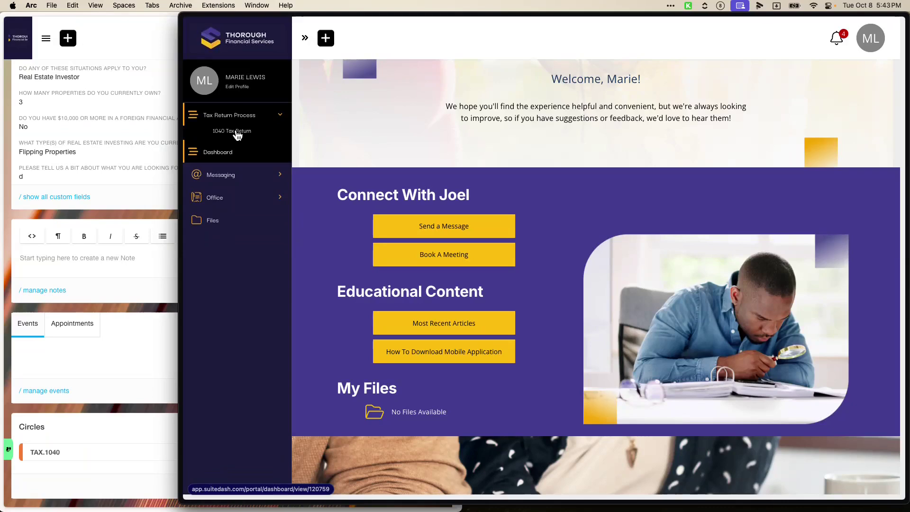
pyautogui.click(237, 133)
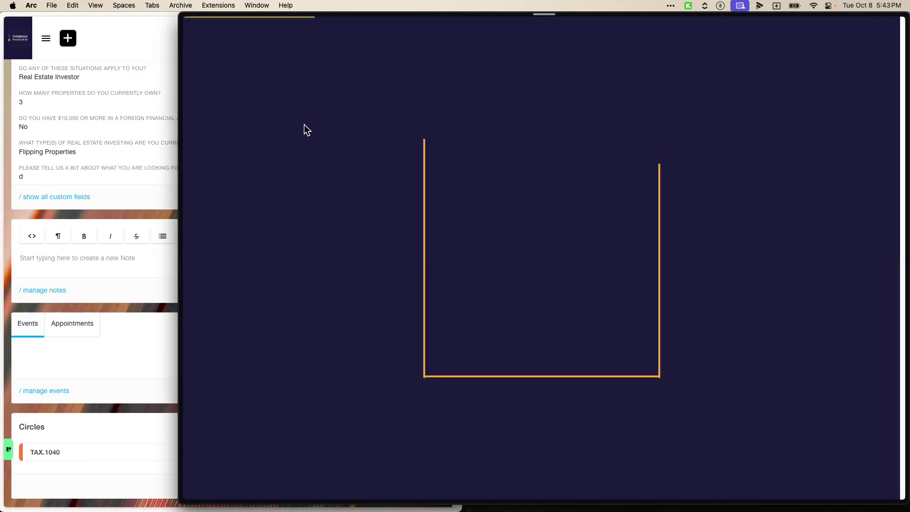
# Narrow the admin contact record window and widen the client portal window so both sit side by side.
pyautogui.moveTo(176, 148); pyautogui.dragTo(480, 138)
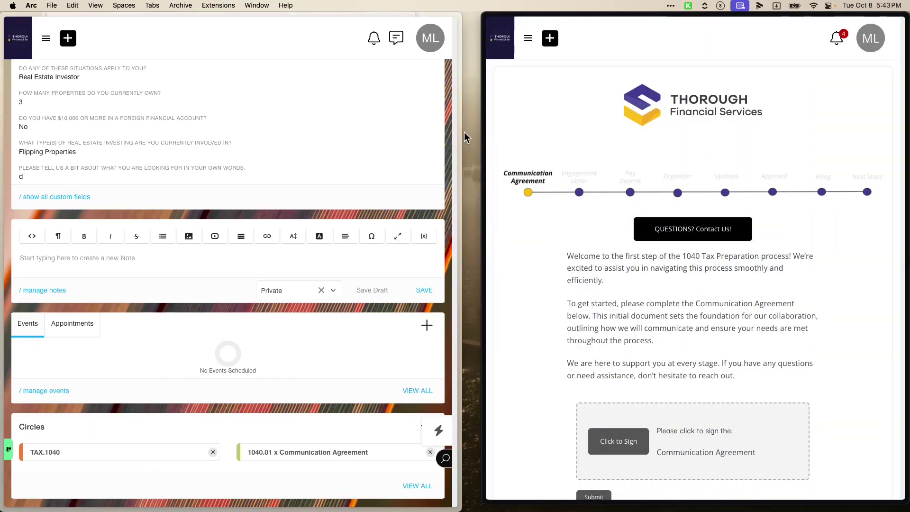
pyautogui.click(467, 137)
pyautogui.click(386, 144)
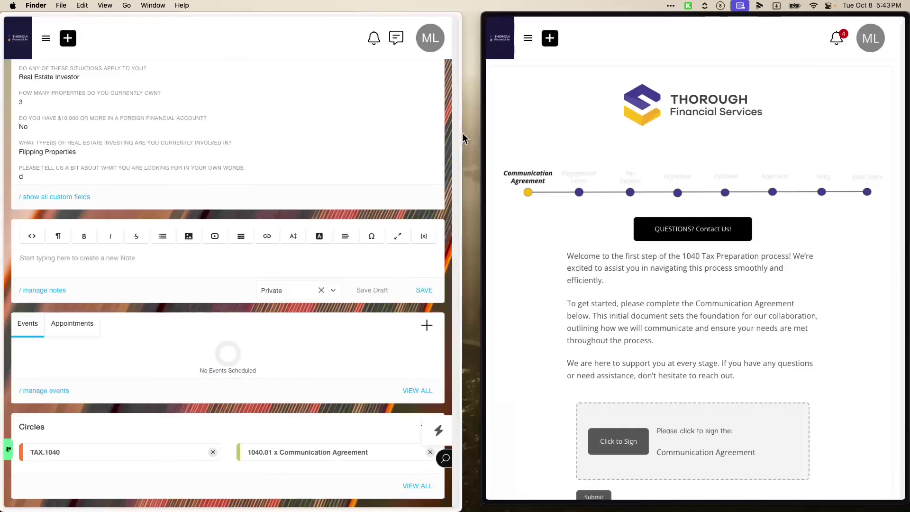
pyautogui.moveTo(463, 138); pyautogui.dragTo(256, 162)
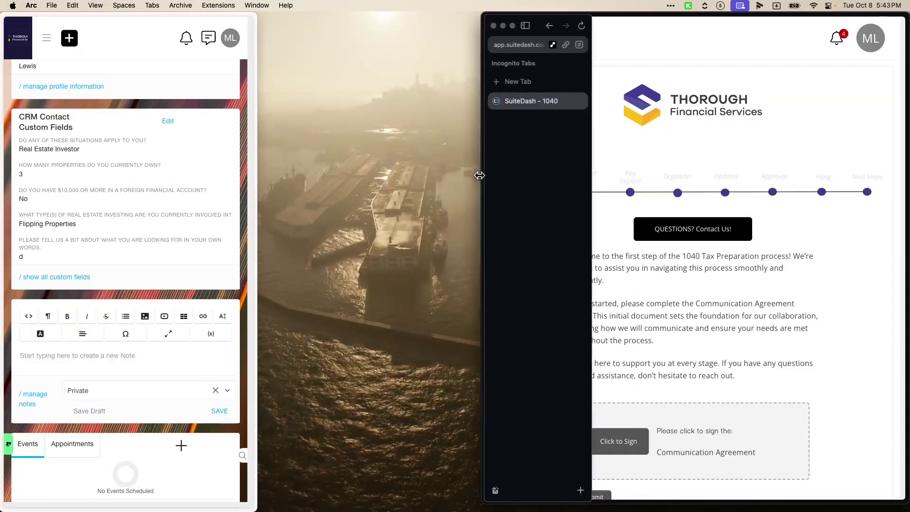
pyautogui.moveTo(480, 177); pyautogui.dragTo(252, 180)
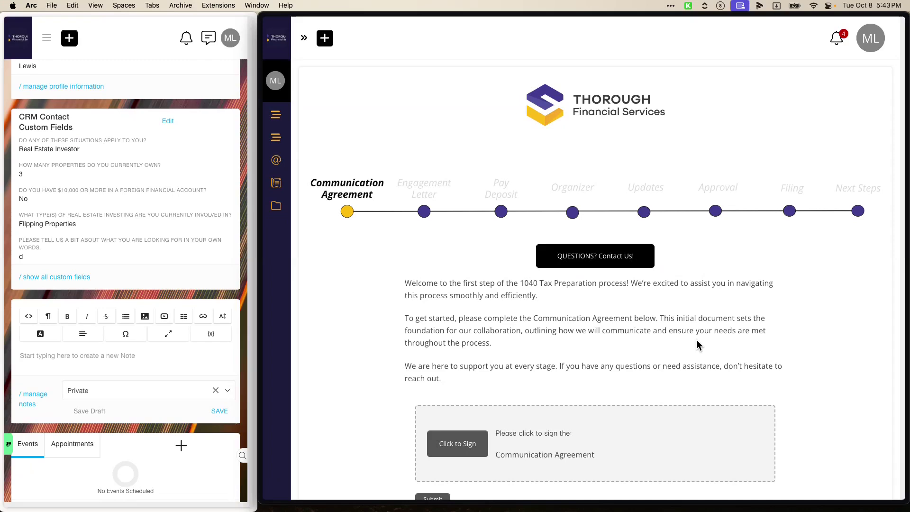
# Open the Communication Agreement in the client portal, sign it with a hand-drawn signature, confirm the signature and submit the agreement.
pyautogui.scroll(-2, 699, 345)
pyautogui.click(482, 392)
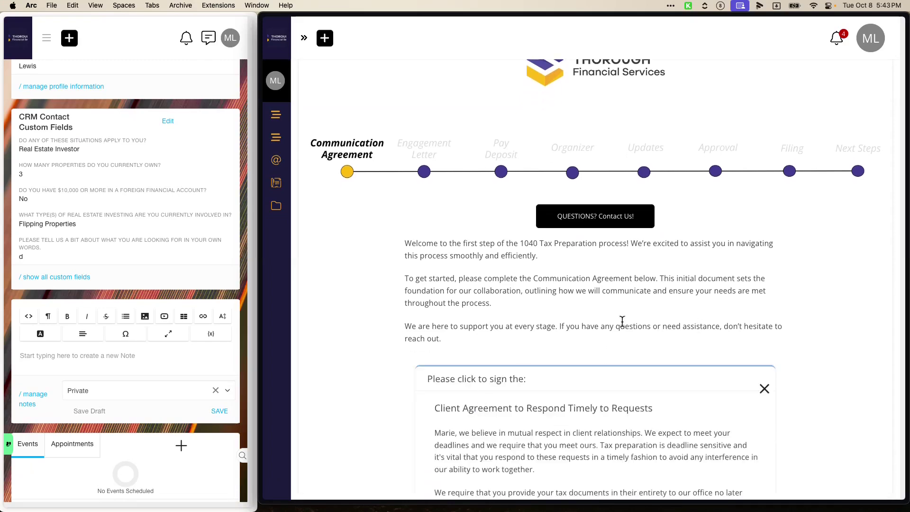
pyautogui.scroll(-10, 605, 321)
pyautogui.click(557, 393)
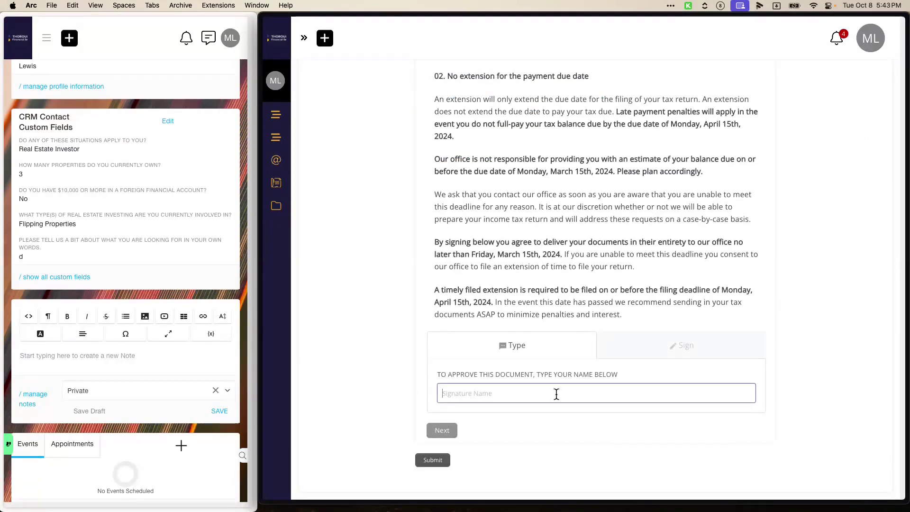
pyautogui.write('ml')
pyautogui.press('Return')
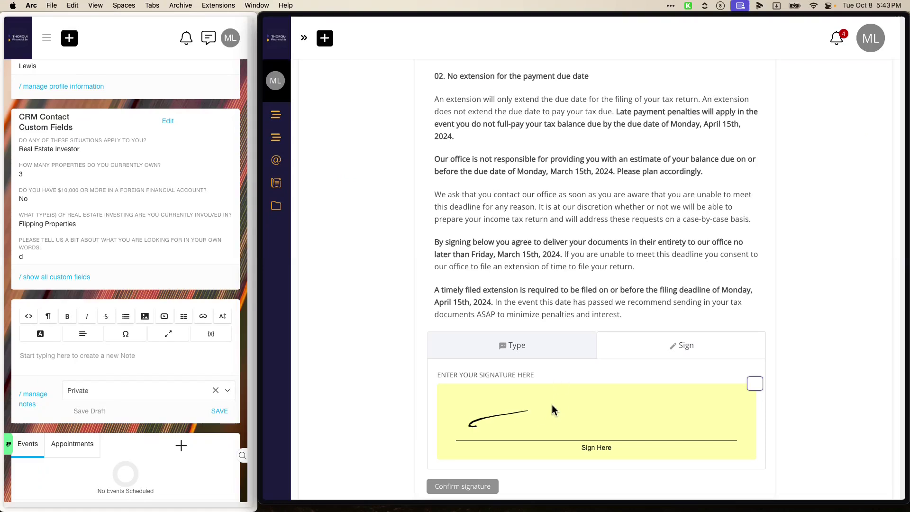
pyautogui.moveTo(576, 423); pyautogui.dragTo(632, 416)
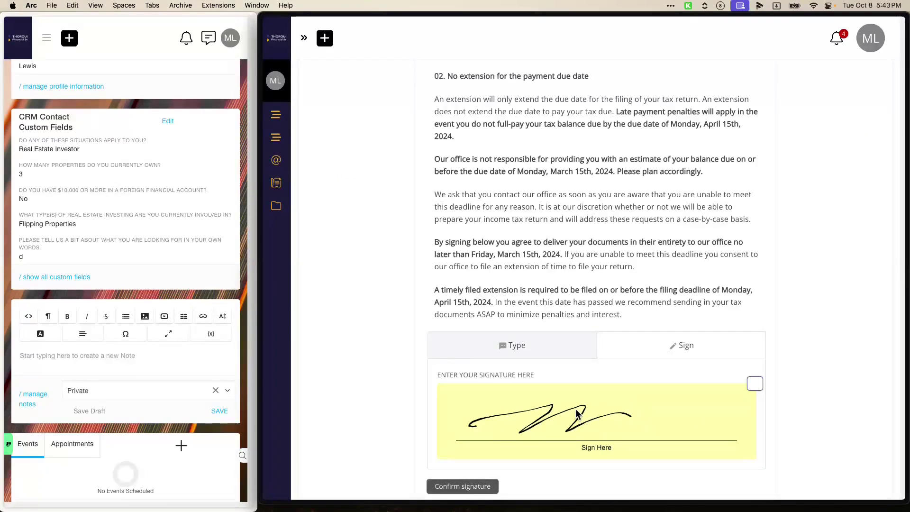
pyautogui.click(484, 479)
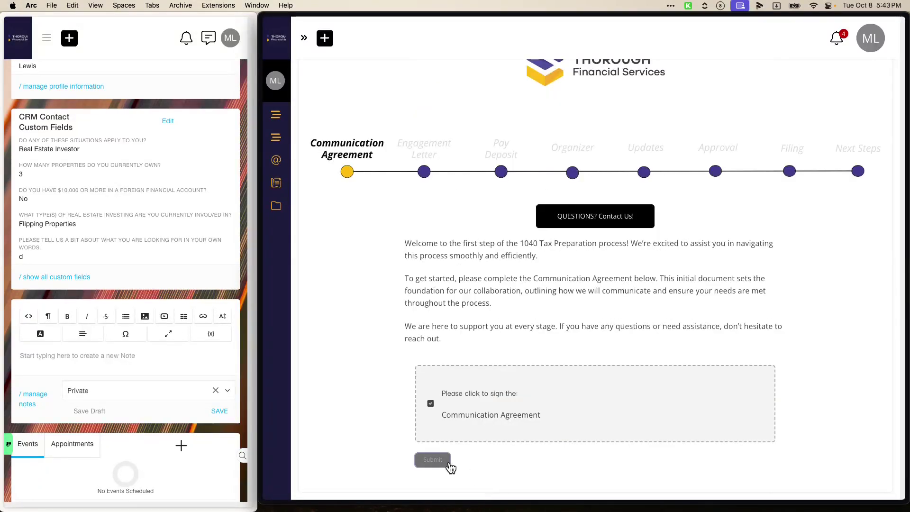
pyautogui.click(450, 461)
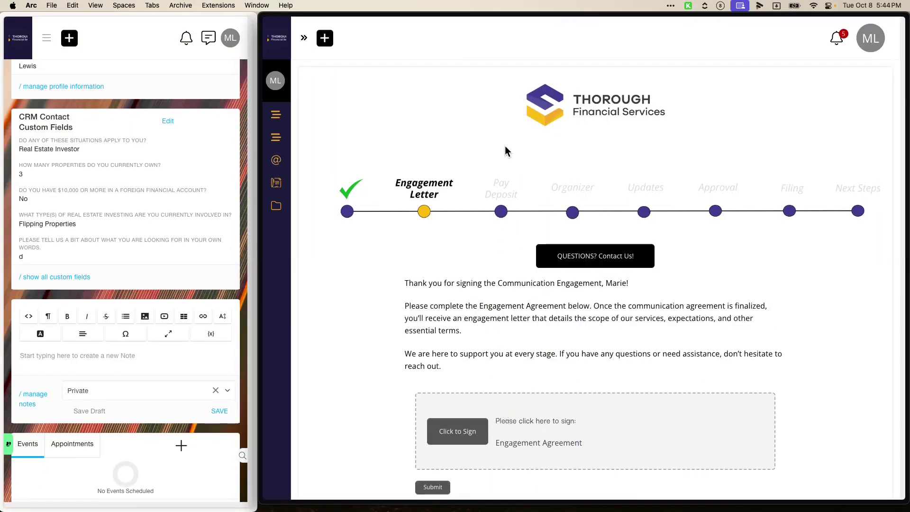
# Open the Engagement Agreement, sign it with the client's first name plus a hand-drawn stroke, confirm the signature and submit the agreement.
pyautogui.click(480, 434)
pyautogui.scroll(-20, 509, 429)
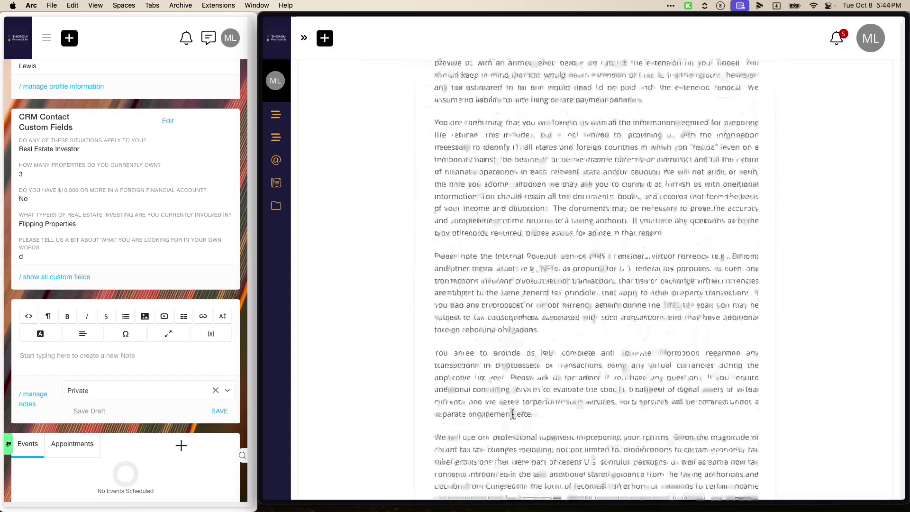
pyautogui.scroll(-10, 522, 384)
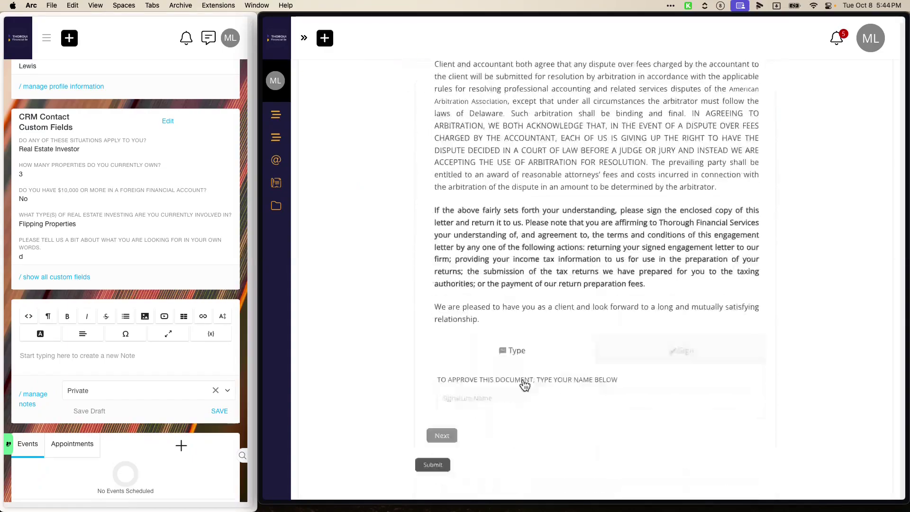
pyautogui.write('Marie')
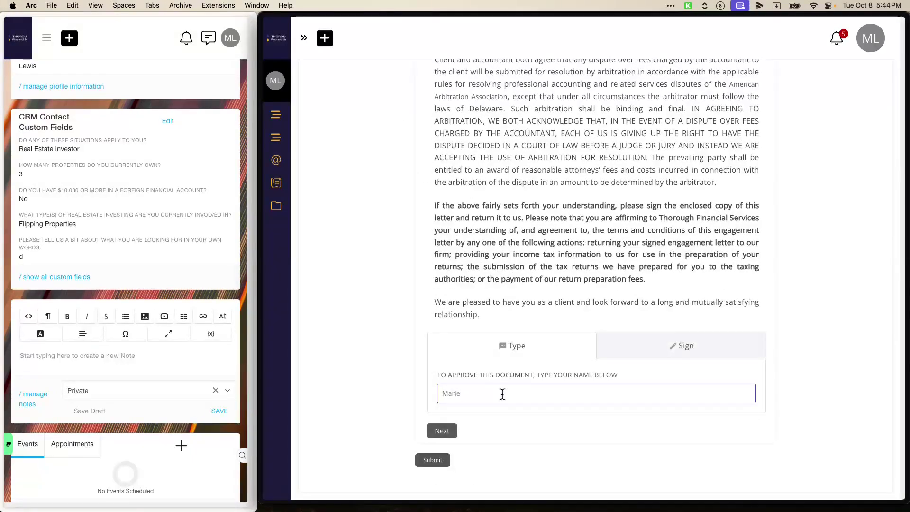
pyautogui.click(442, 430)
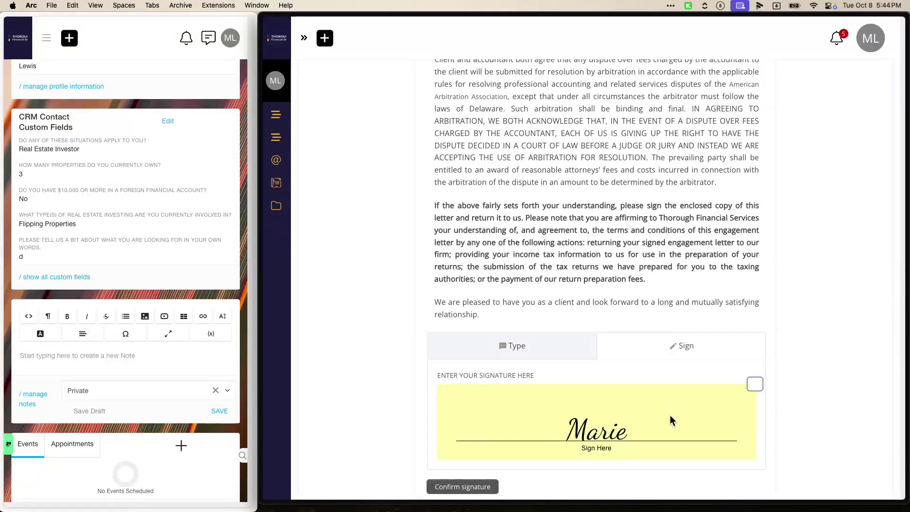
pyautogui.moveTo(593, 418); pyautogui.dragTo(695, 431)
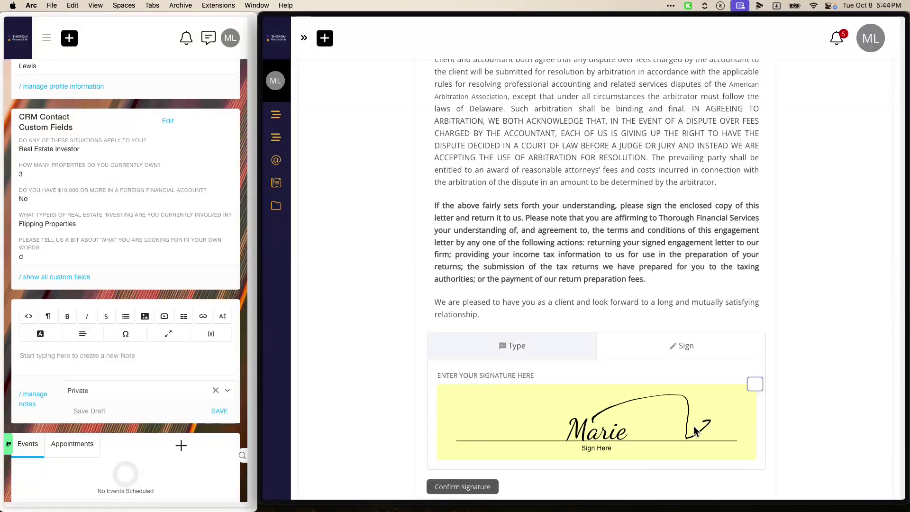
pyautogui.click(482, 487)
pyautogui.click(442, 460)
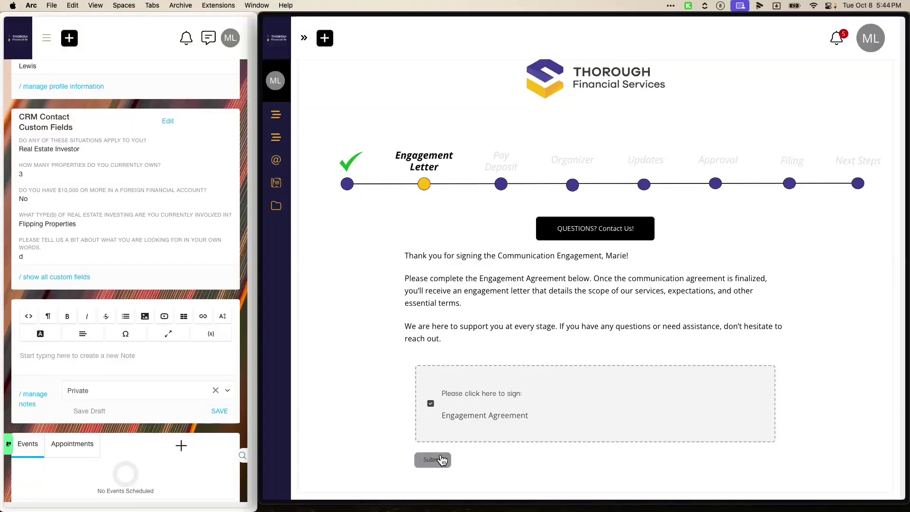
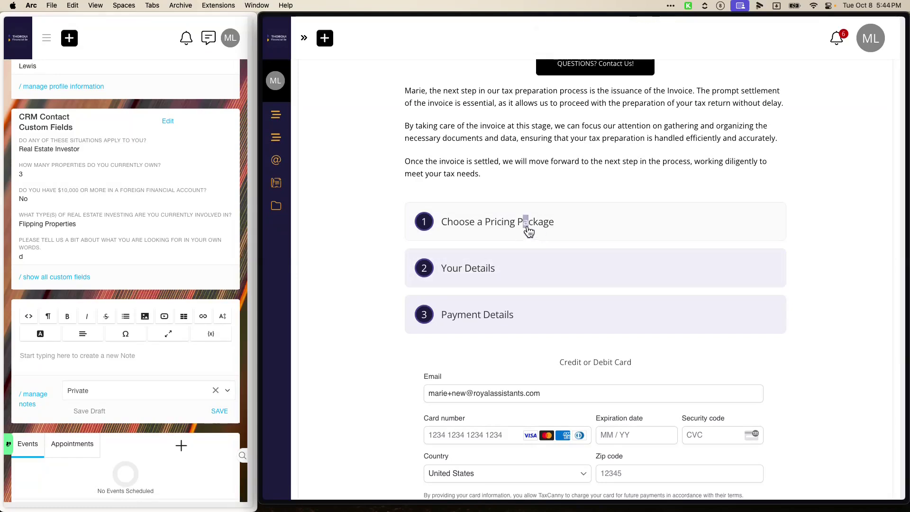
# Review the Pay Deposit checkout's card payment fields, checkout totals and pricing package sections without paying.
pyautogui.scroll(-3, 532, 233)
pyautogui.scroll(-3, 537, 229)
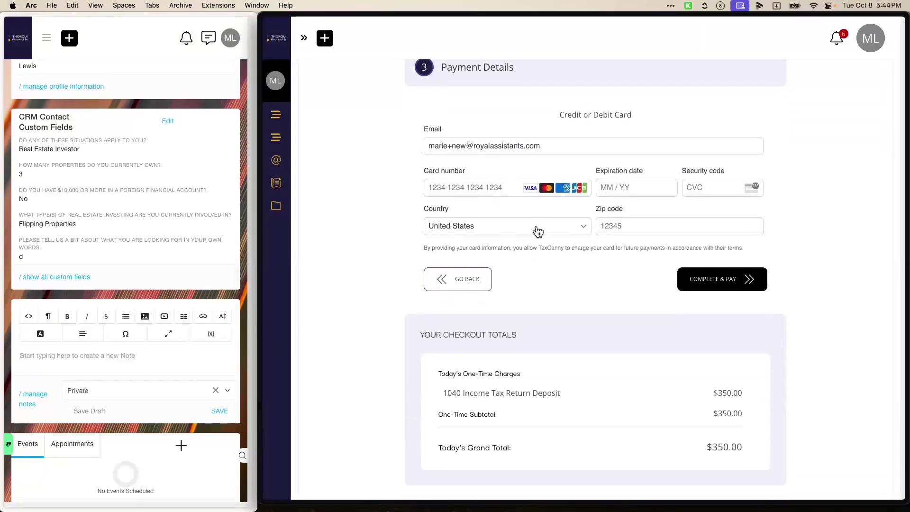
pyautogui.scroll(4, 586, 426)
pyautogui.scroll(-4, 585, 425)
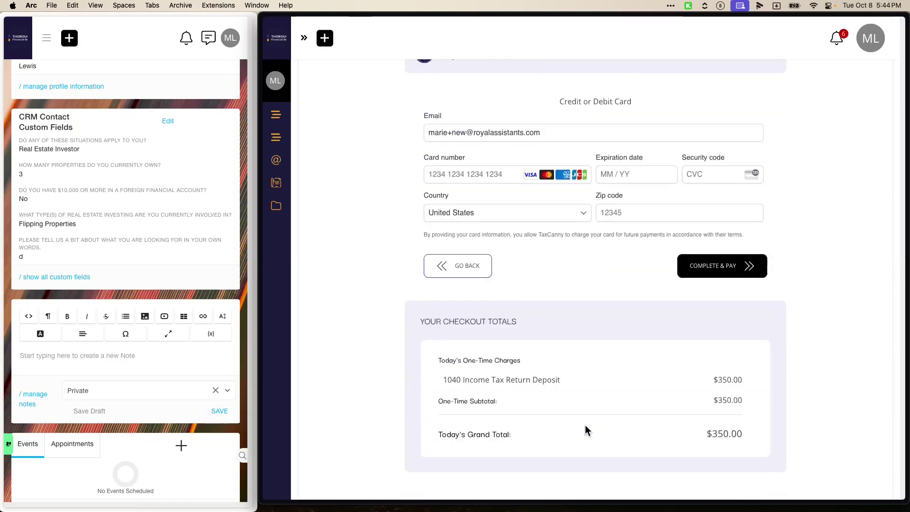
pyautogui.scroll(10, 532, 287)
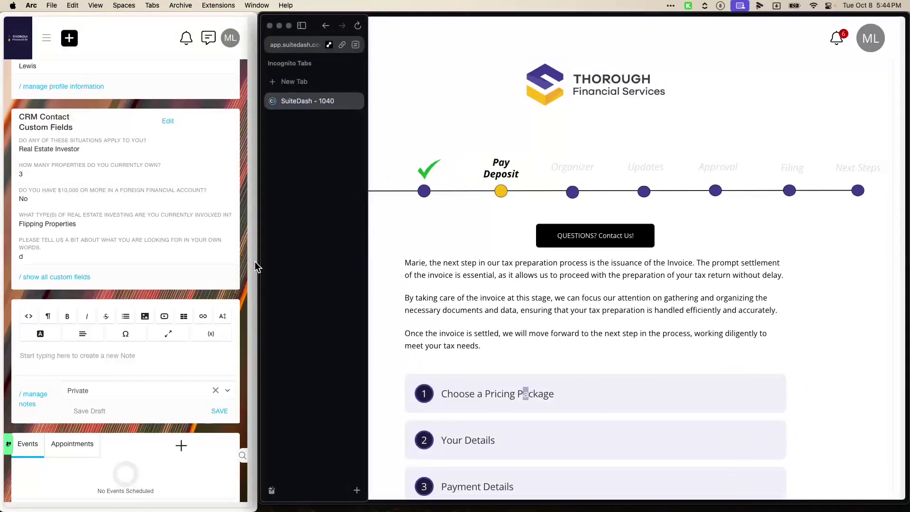
# In the admin contact record, replace the 1040.03 x Deposit circle with 1040.04 x Organizer (Part 1).
pyautogui.scroll(-10, 173, 396)
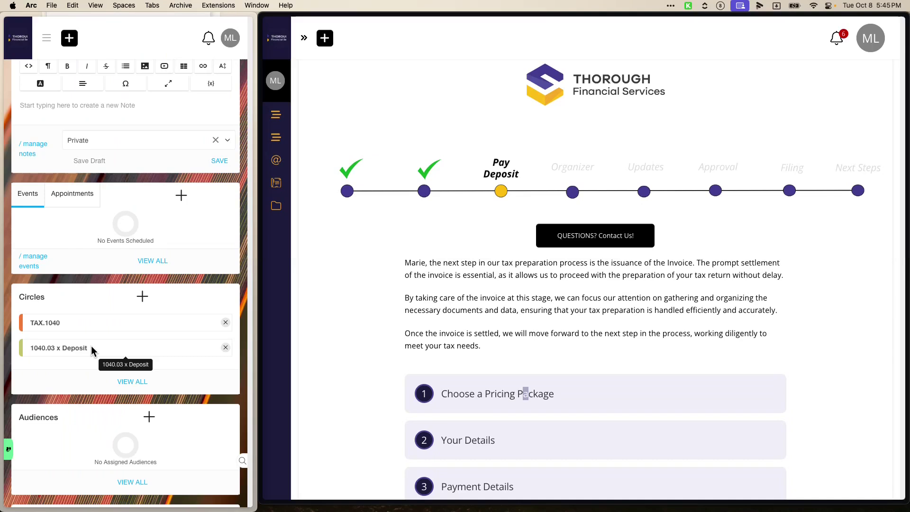
pyautogui.click(225, 348)
pyautogui.click(141, 302)
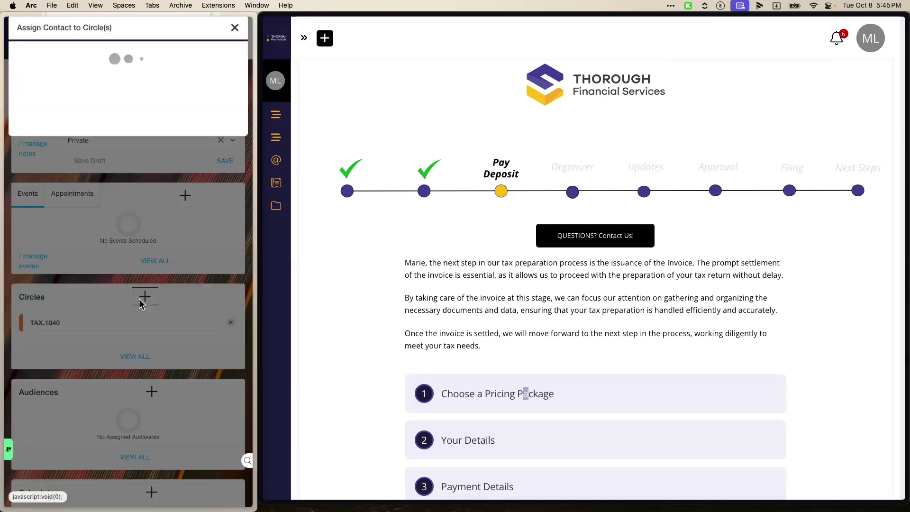
pyautogui.click(123, 58)
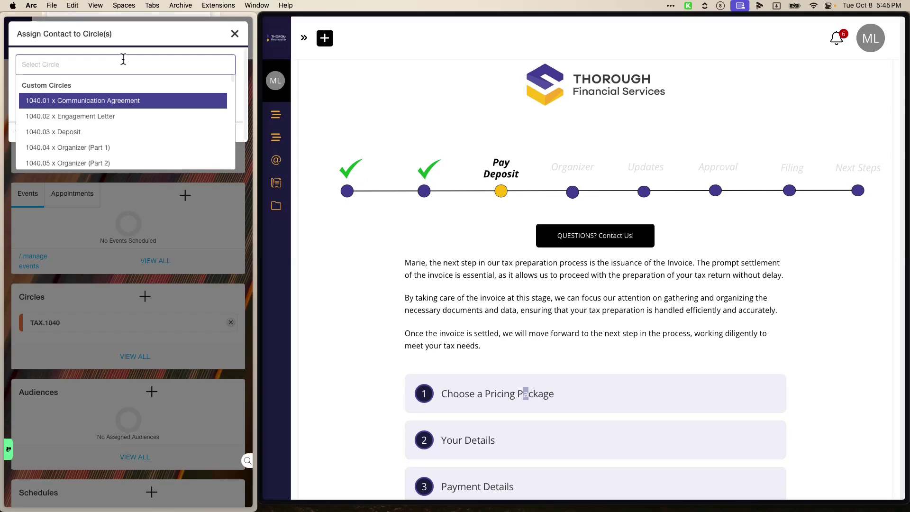
pyautogui.click(123, 147)
pyautogui.click(29, 137)
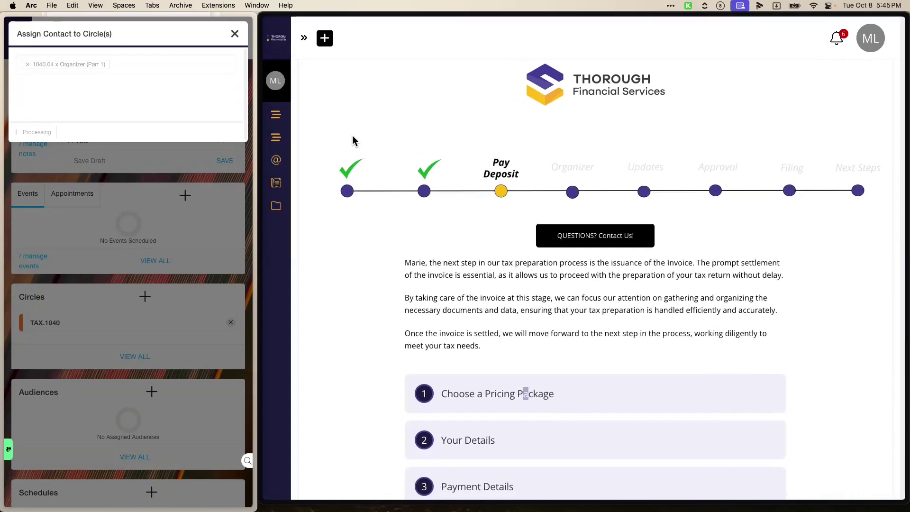
# Reload the client portal's 1040 Tax Return page and check its progress tracker and introductory text.
pyautogui.click(415, 258)
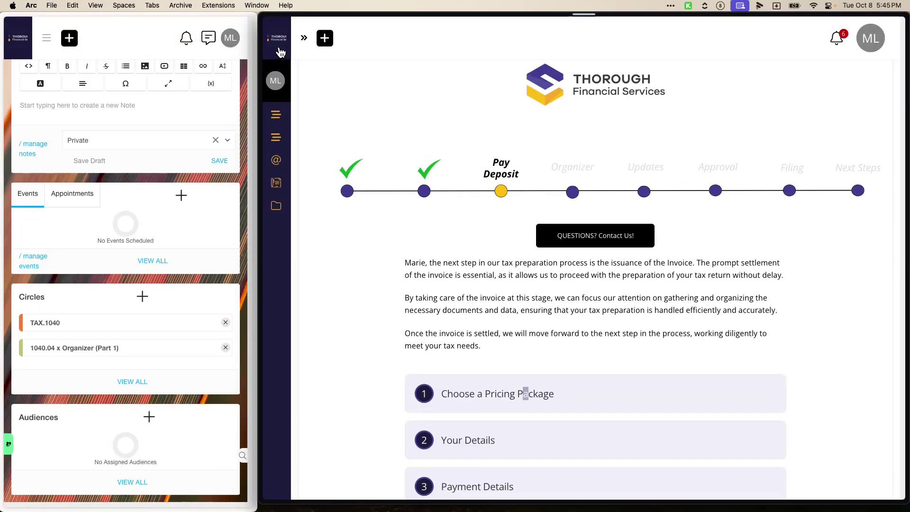
pyautogui.click(280, 51)
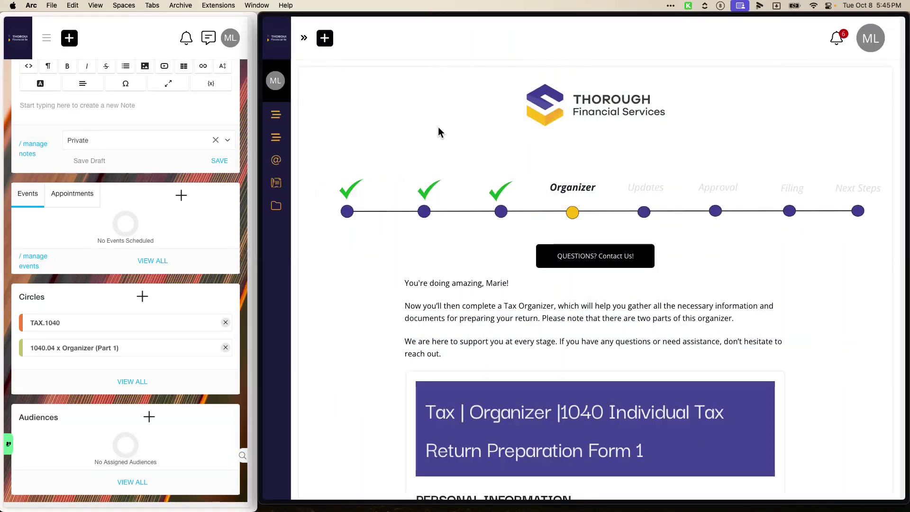
pyautogui.scroll(-1, 457, 189)
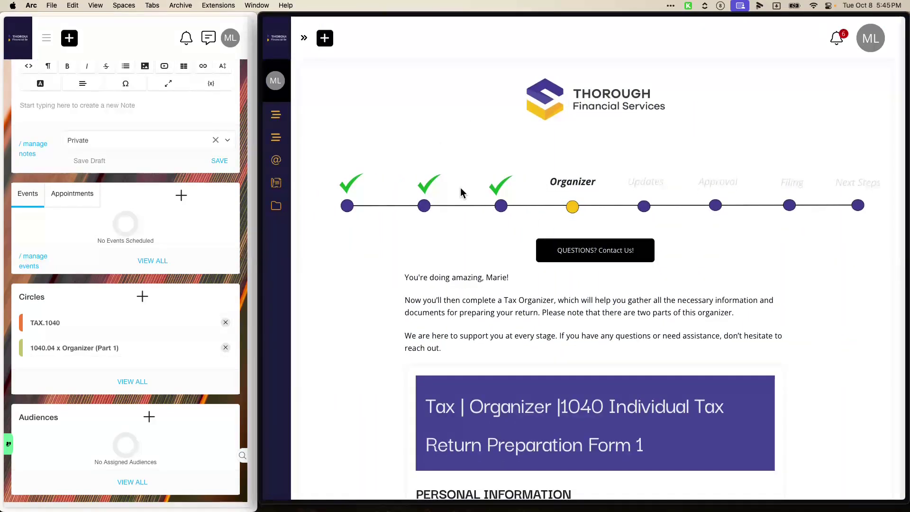
pyautogui.scroll(-2, 458, 185)
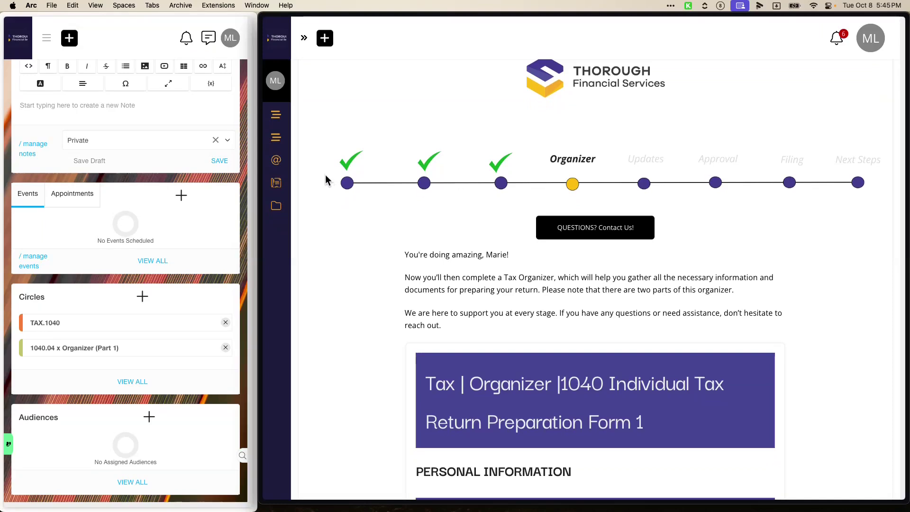
pyautogui.moveTo(275, 123)
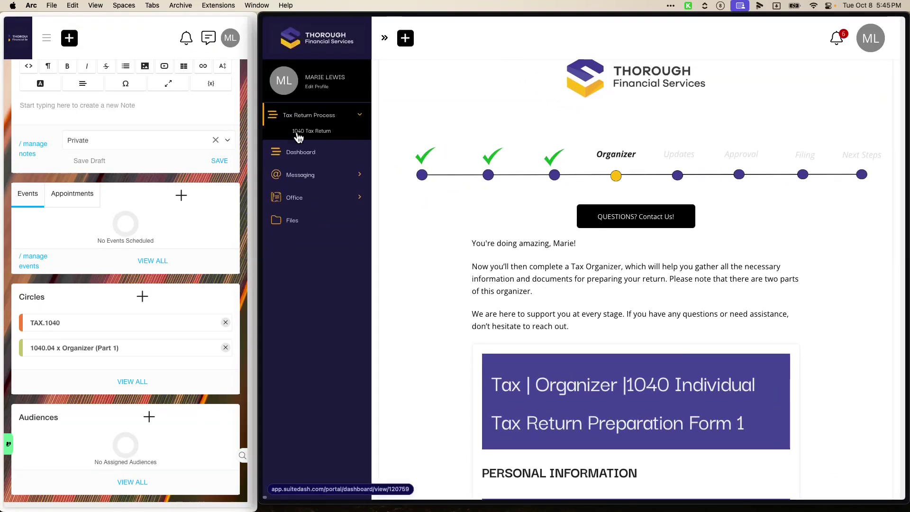
# Look through the 1040 Individual Tax Return Preparation Form 1, from personal information and income questions to the driver's license uploads and dependents question.
pyautogui.scroll(-10, 498, 238)
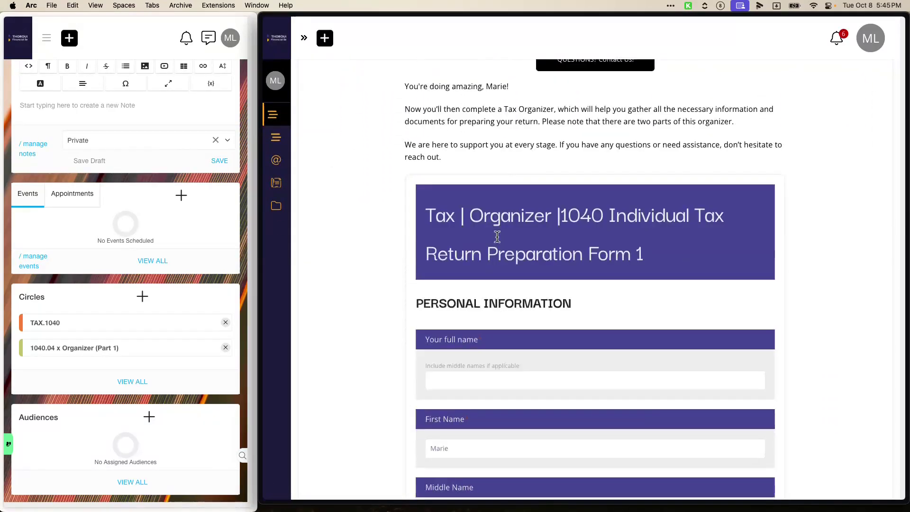
pyautogui.scroll(-20, 497, 237)
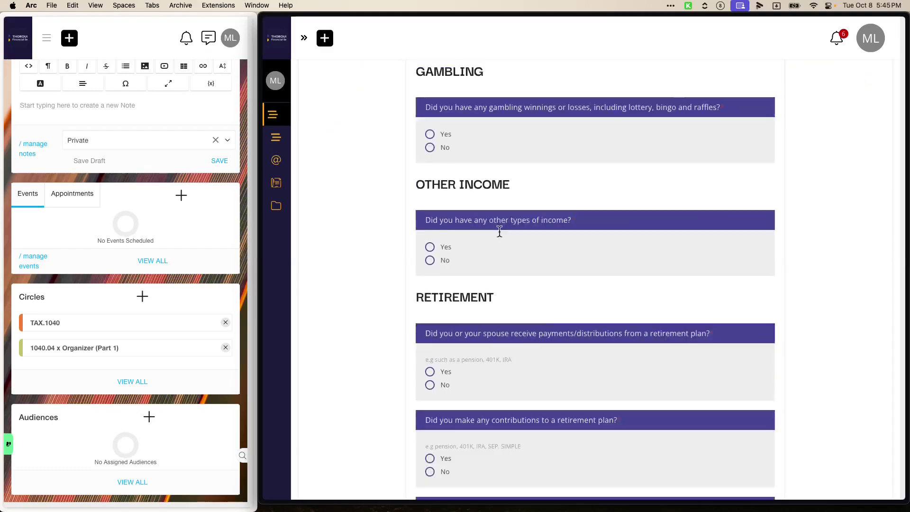
pyautogui.scroll(20, 500, 235)
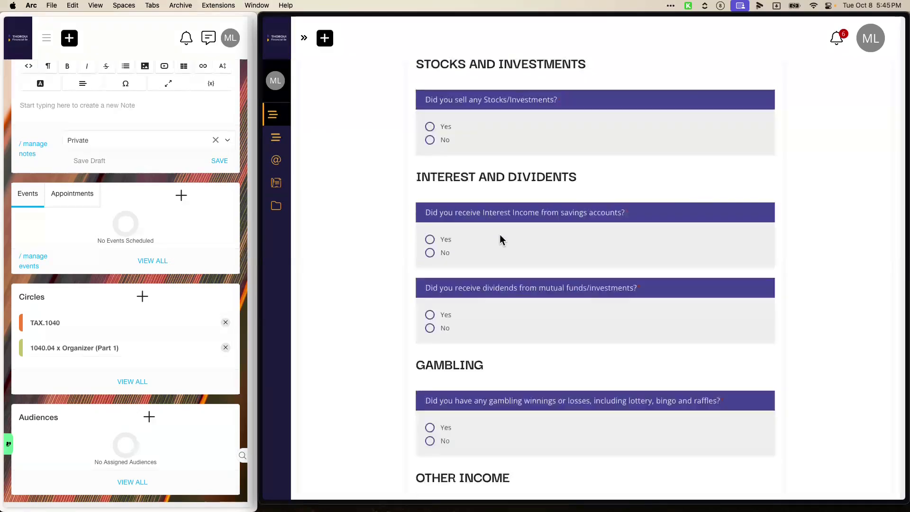
pyautogui.scroll(10, 503, 233)
pyautogui.scroll(-20, 502, 232)
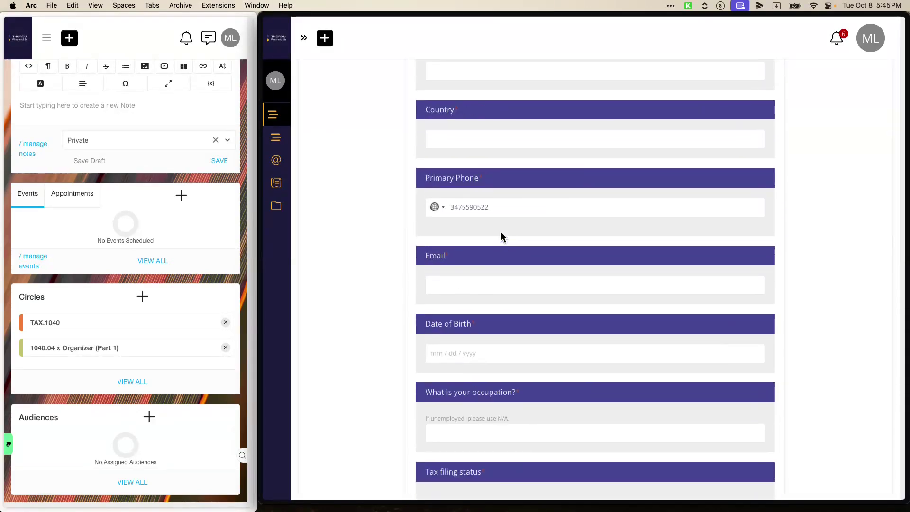
pyautogui.scroll(-20, 500, 235)
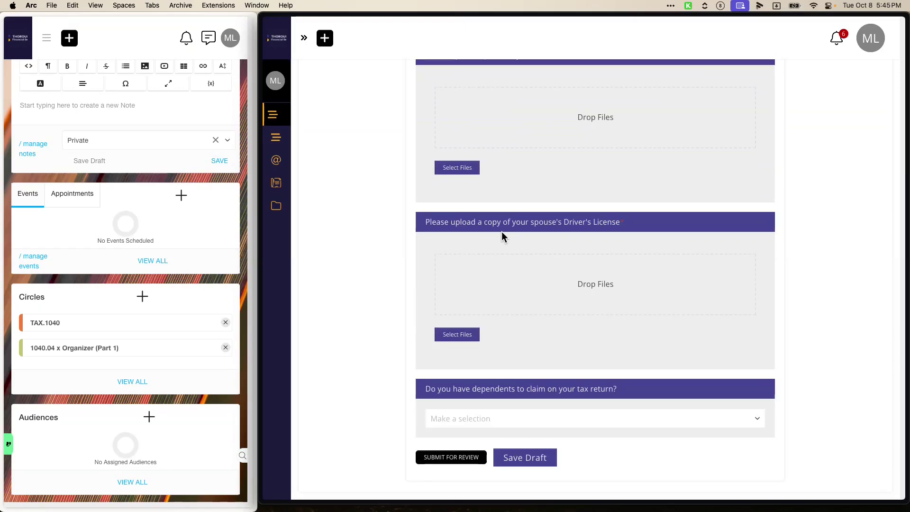
pyautogui.scroll(10, 371, 280)
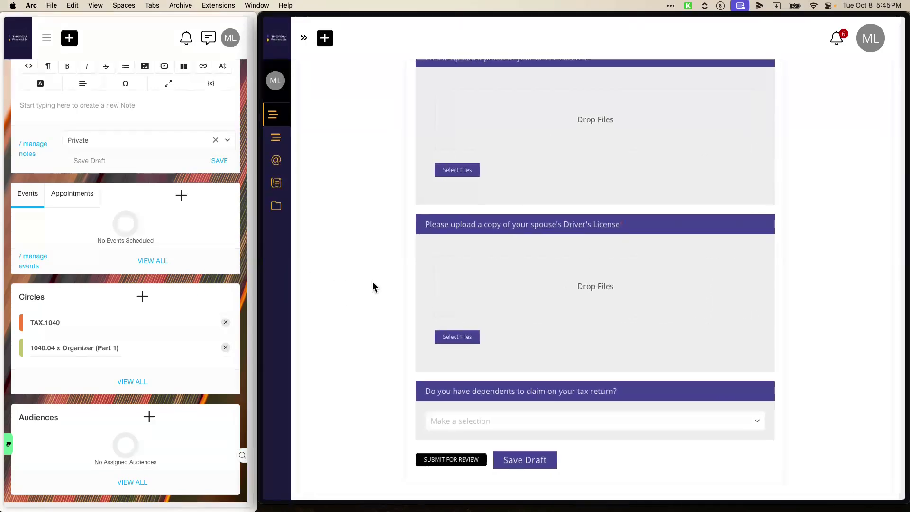
# In the admin contact record, replace the 1040.04 x Organizer (Part 1) circle with 1040.05 x Organizer (Part 2).
pyautogui.scroll(10, 365, 287)
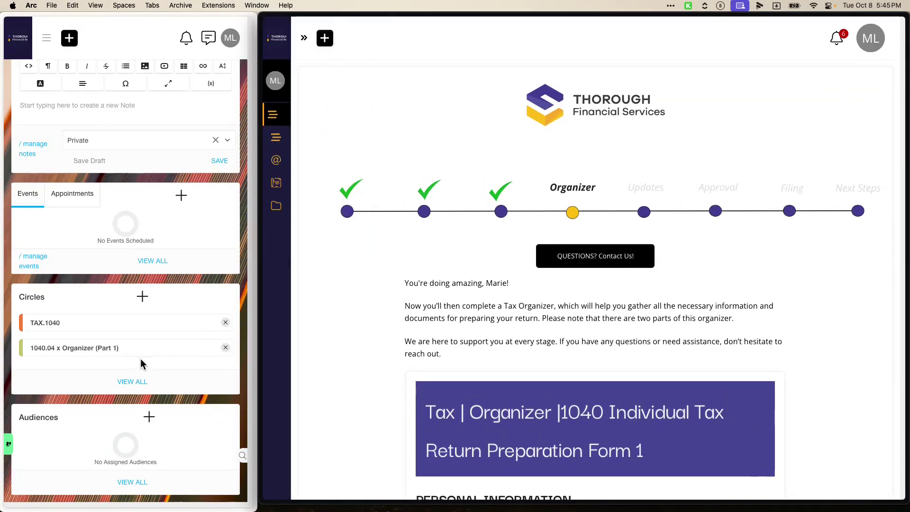
pyautogui.click(226, 347)
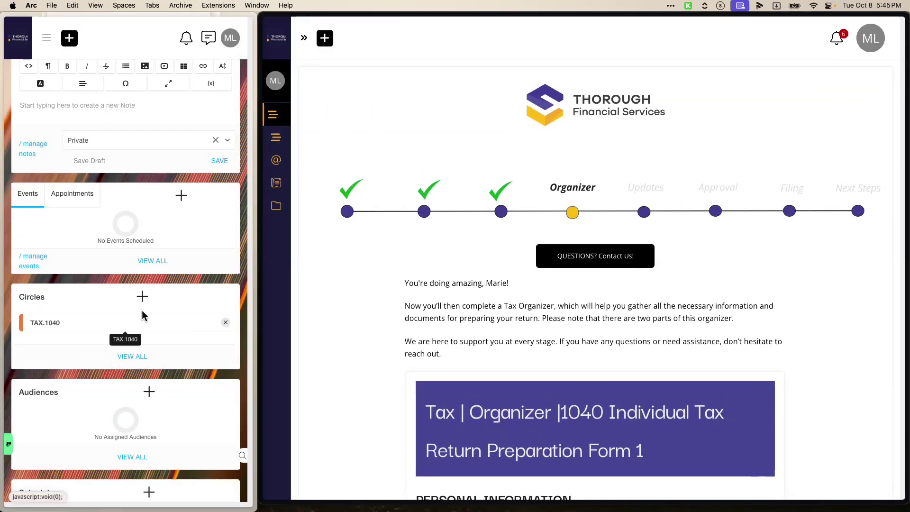
pyautogui.click(142, 297)
pyautogui.click(137, 63)
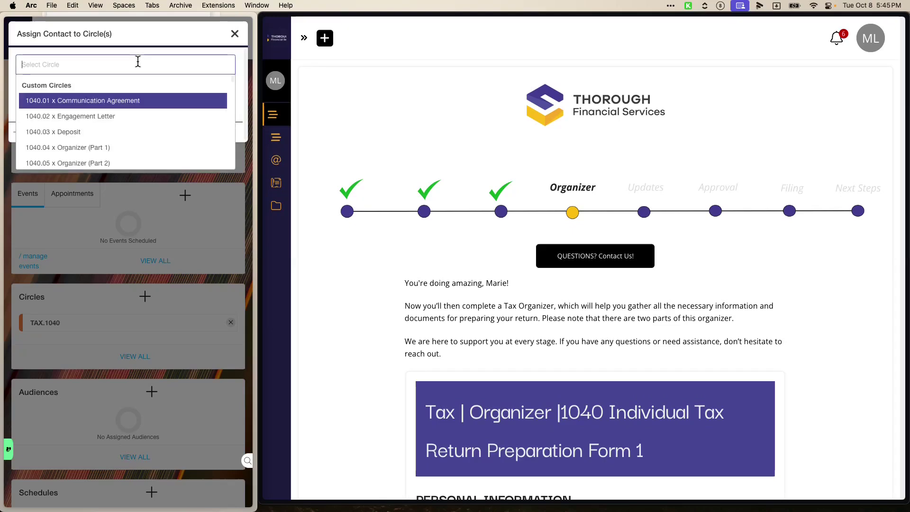
pyautogui.scroll(-3, 138, 129)
pyautogui.click(133, 115)
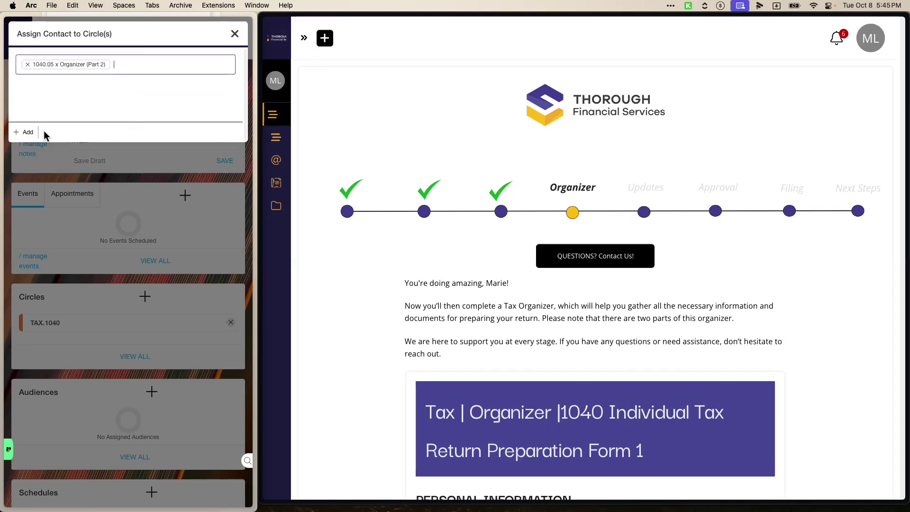
pyautogui.click(25, 132)
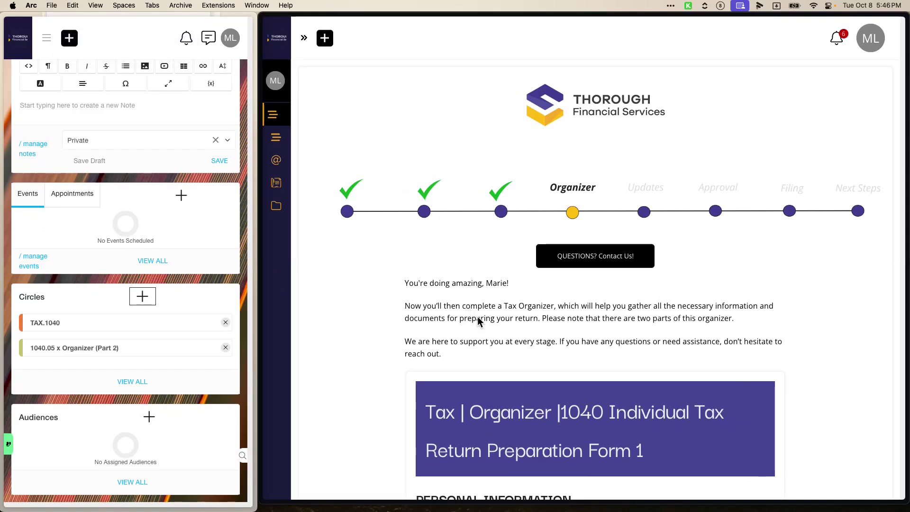
# Reload the client portal's tax return page and look through the 1040 Individual Tax Return Preparation Form 2, from the introduction to the itemized deductions.
pyautogui.click(533, 310)
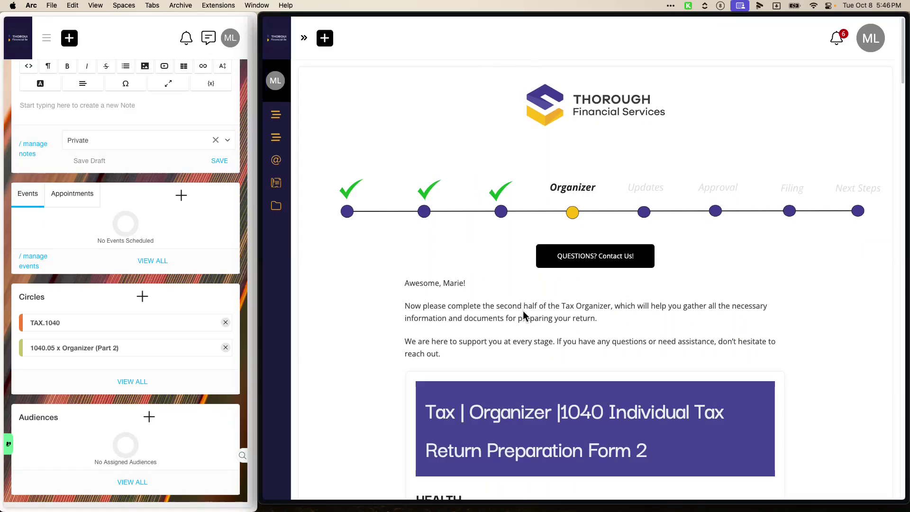
pyautogui.scroll(-8, 523, 311)
pyautogui.scroll(-20, 522, 310)
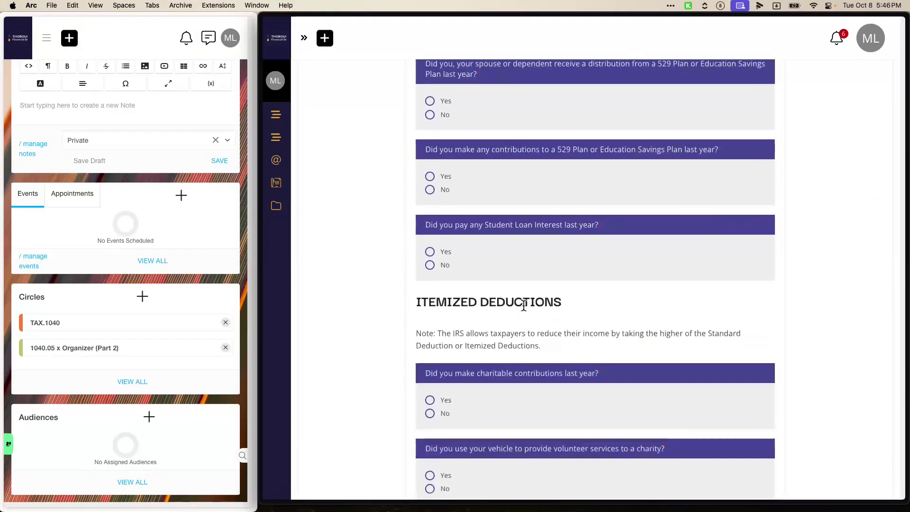
pyautogui.scroll(-15, 523, 310)
pyautogui.scroll(20, 525, 308)
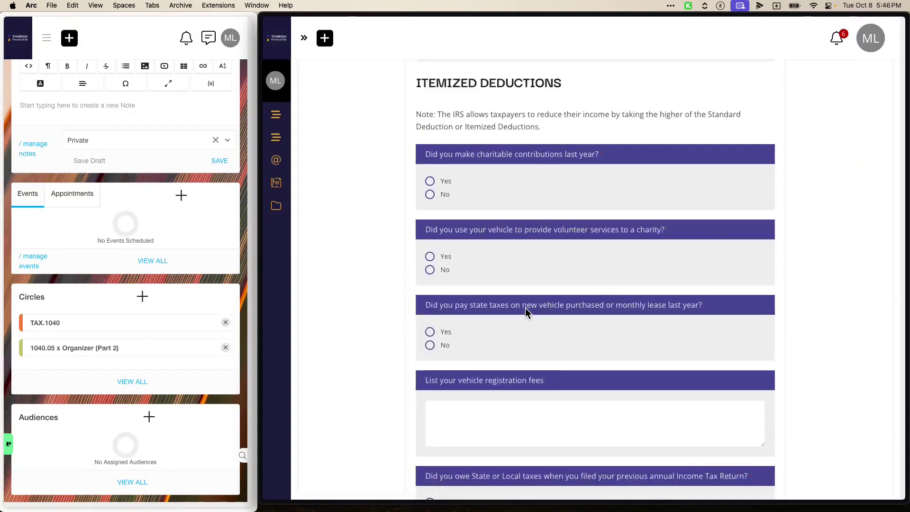
pyautogui.scroll(20, 528, 314)
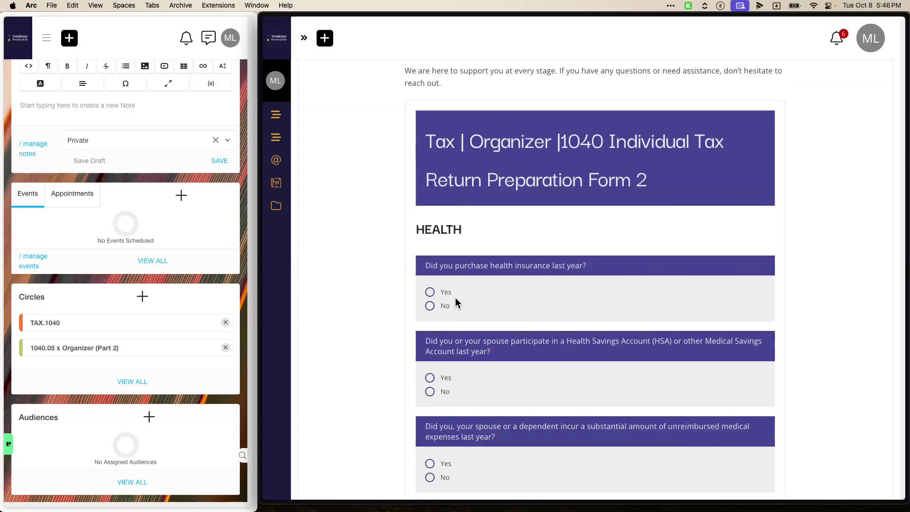
# Answer No to Form 2's health questions and to the rent and household income questions under Housing Information.
pyautogui.click(430, 392)
pyautogui.scroll(-6, 434, 370)
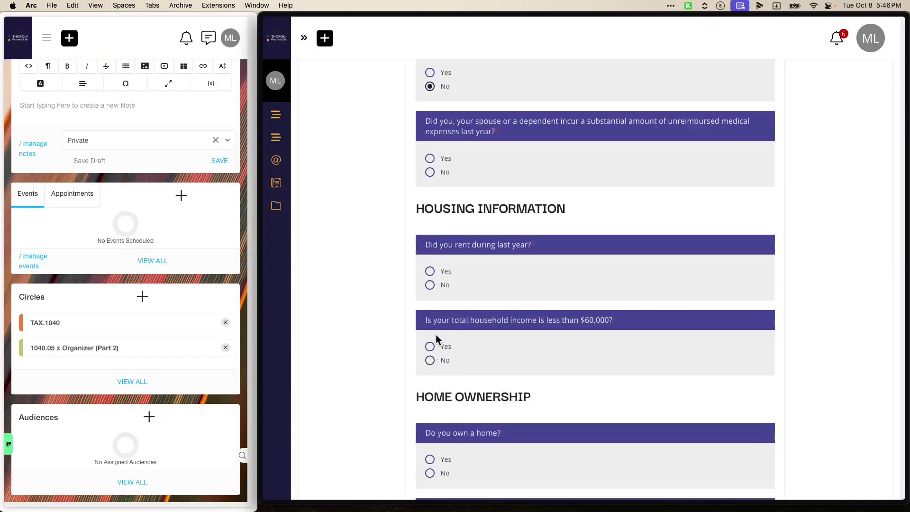
pyautogui.click(431, 285)
pyautogui.scroll(-5, 434, 284)
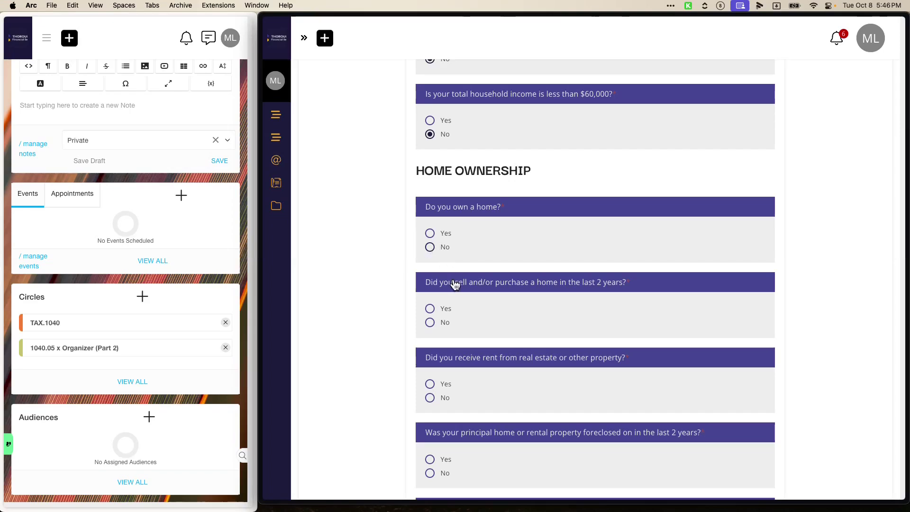
# Answer No to the Home Ownership questions on owning, selling or buying, rental income, foreclosure and energy efficient improvements.
pyautogui.click(431, 322)
pyautogui.scroll(-2, 434, 318)
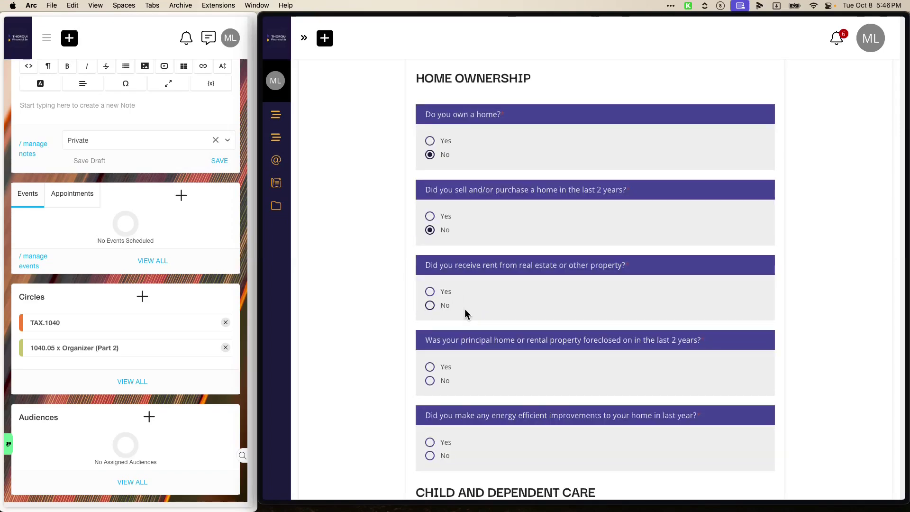
pyautogui.click(465, 310)
pyautogui.scroll(-2, 475, 310)
pyautogui.click(430, 300)
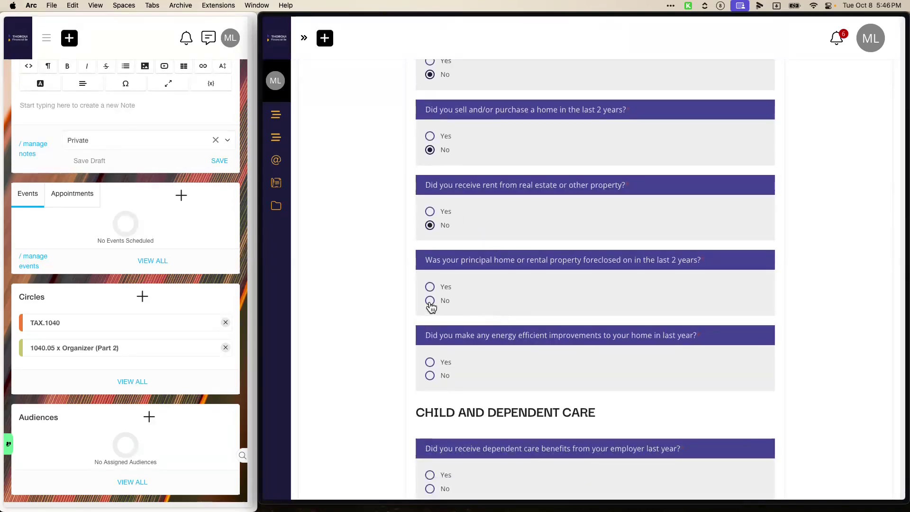
pyautogui.click(435, 380)
pyautogui.scroll(-5, 434, 356)
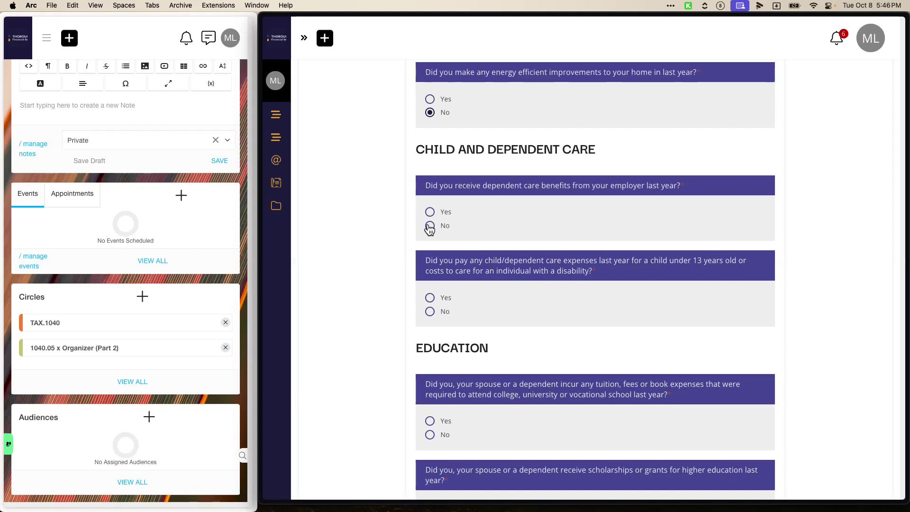
# Answer No to the Child and Dependent Care questions and to all Education questions, including tuition, scholarships, 529 Plans and student loan interest.
pyautogui.click(430, 226)
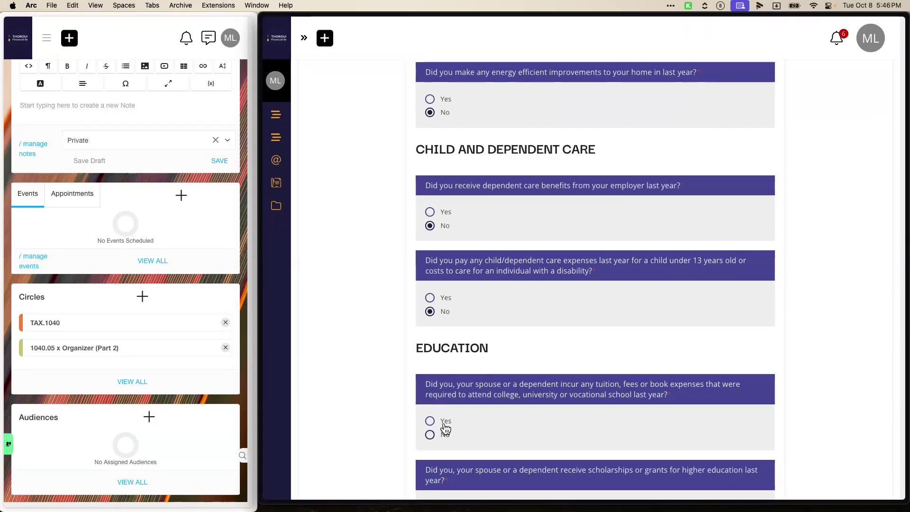
pyautogui.scroll(-10, 446, 429)
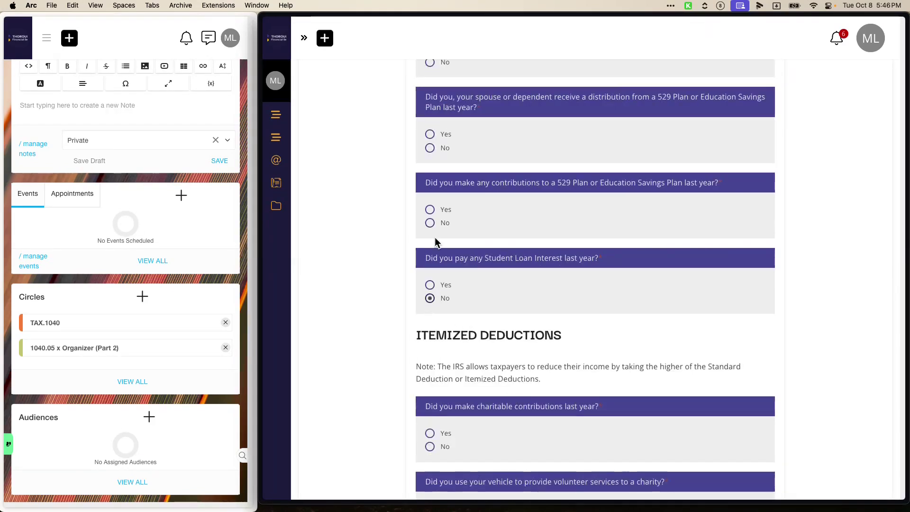
pyautogui.click(429, 223)
pyautogui.click(430, 147)
pyautogui.scroll(2, 462, 265)
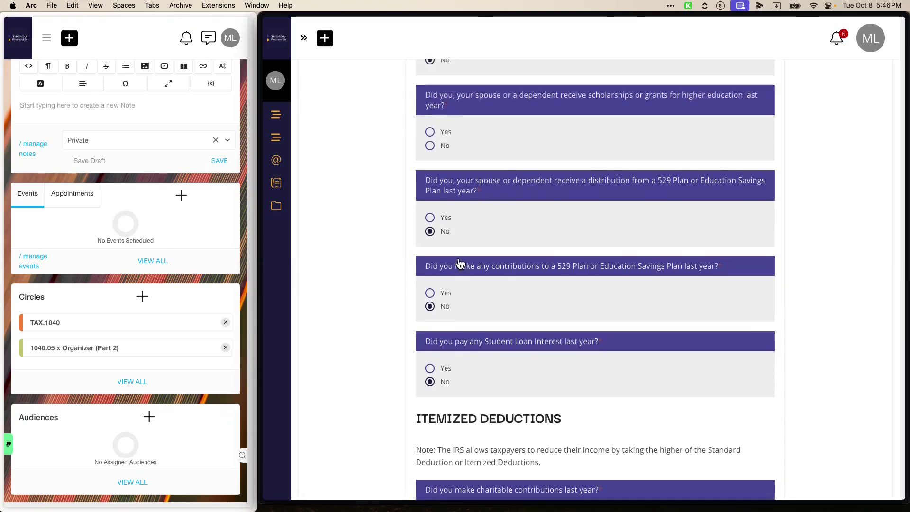
pyautogui.click(430, 145)
pyautogui.scroll(-7, 498, 189)
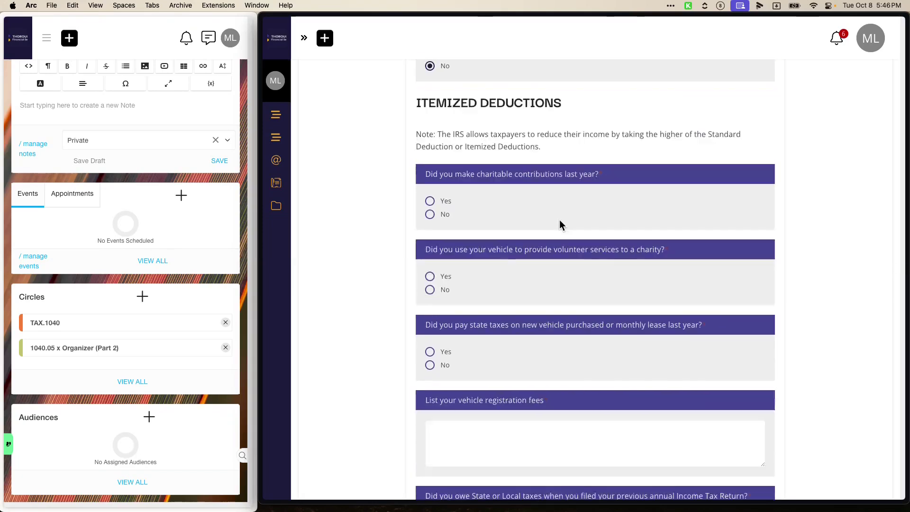
# Answer No to the Itemized Deductions questions on charitable contributions, volunteer vehicle use, vehicle taxes and State or Local taxes owed.
pyautogui.click(430, 215)
pyautogui.click(430, 290)
pyautogui.scroll(-4, 437, 370)
pyautogui.scroll(-3, 446, 347)
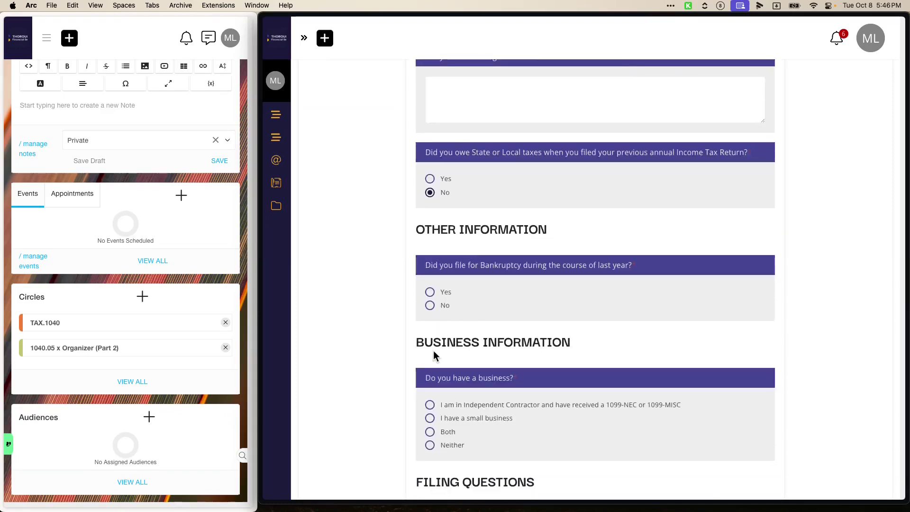
# Answer No to bankruptcy, audit and direct deposit, choose Neither for having a business, and select Paper Copy with folder for the tax return.
pyautogui.click(430, 306)
pyautogui.click(430, 446)
pyautogui.scroll(-8, 469, 420)
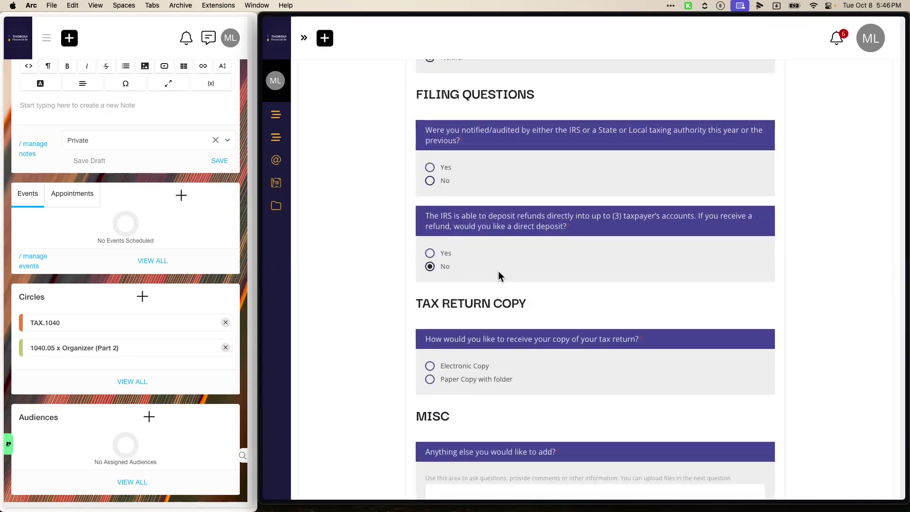
pyautogui.scroll(-5, 499, 275)
pyautogui.click(431, 133)
pyautogui.scroll(2, 434, 140)
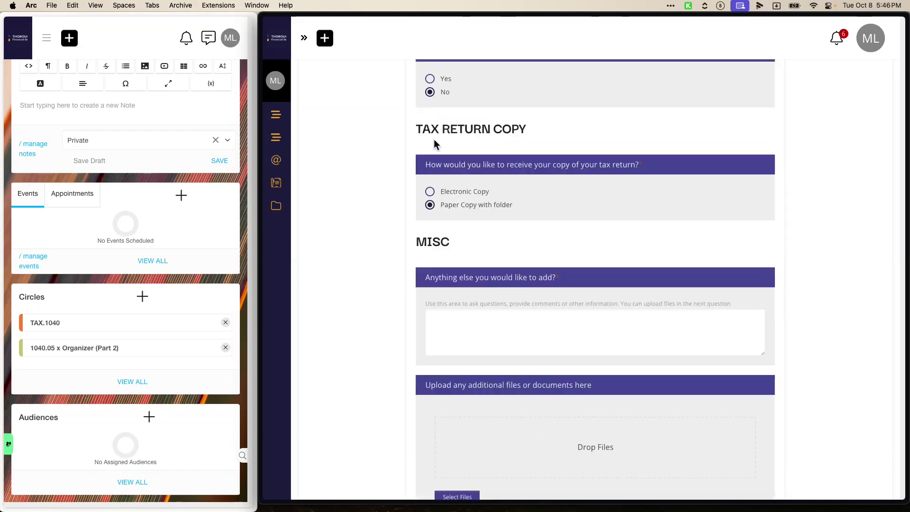
pyautogui.scroll(-2, 435, 129)
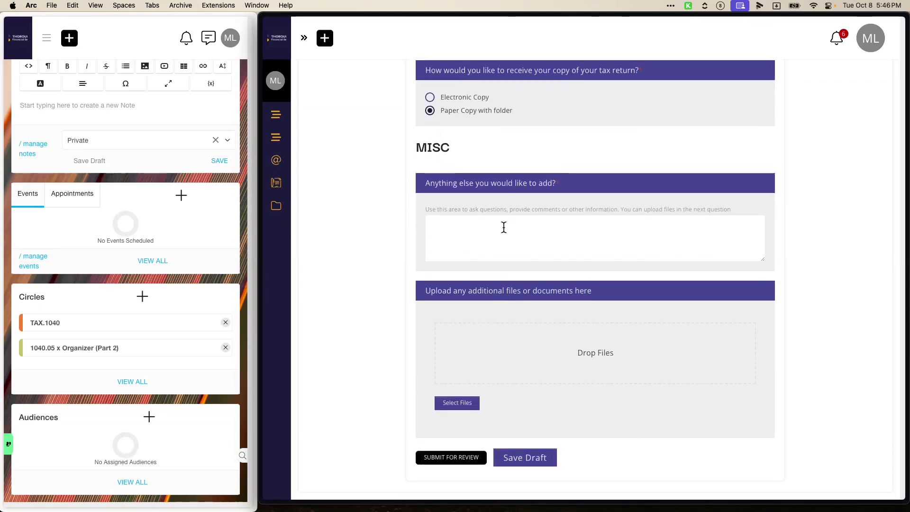
# Fill the required additional comments and vehicle registration fees fields with placeholder text and submit Form 2 for review.
pyautogui.click(497, 461)
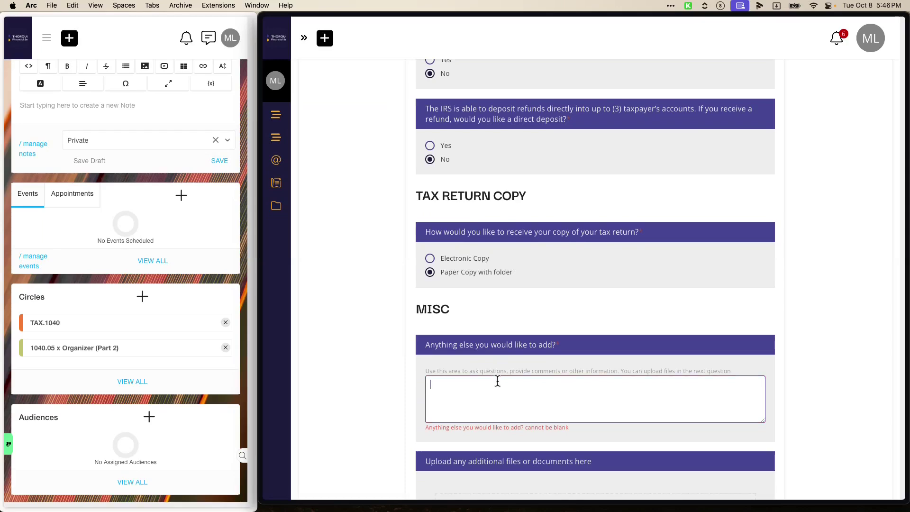
pyautogui.write('rr')
pyautogui.scroll(-4, 489, 421)
pyautogui.click(459, 461)
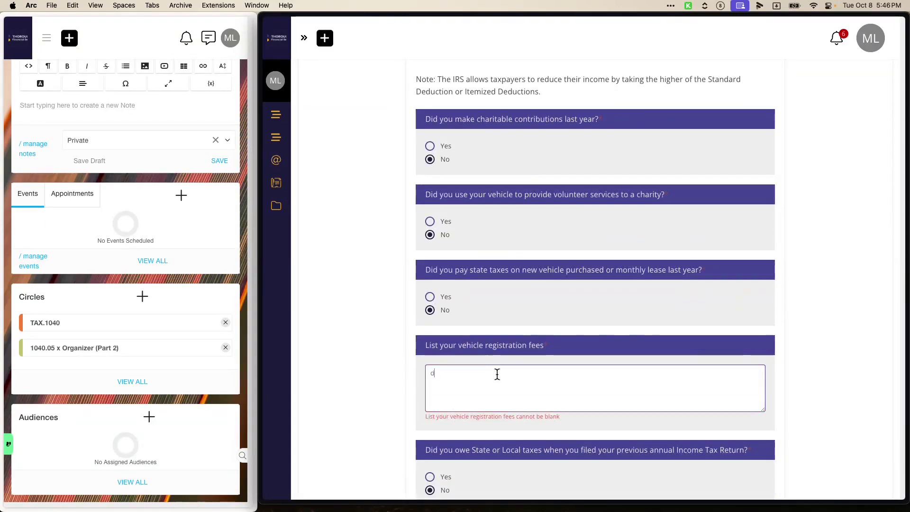
pyautogui.scroll(20, 496, 376)
pyautogui.scroll(-20, 493, 370)
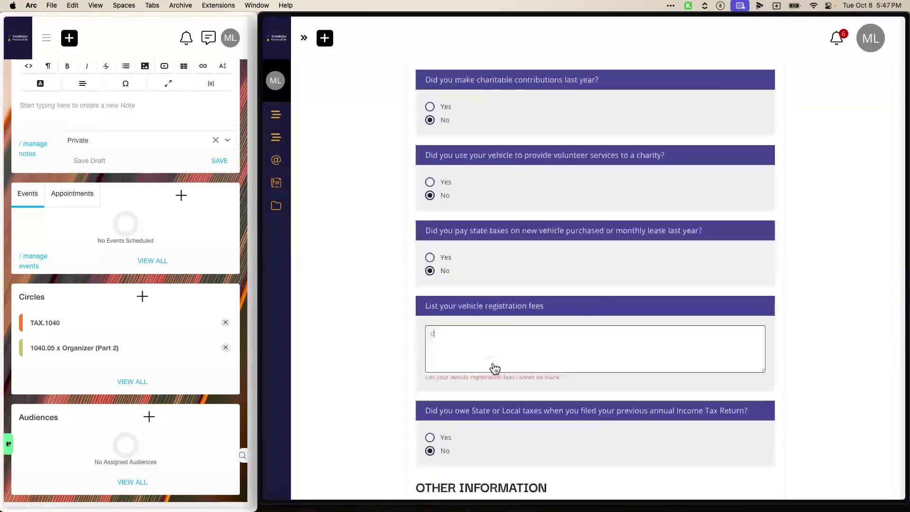
pyautogui.click(442, 460)
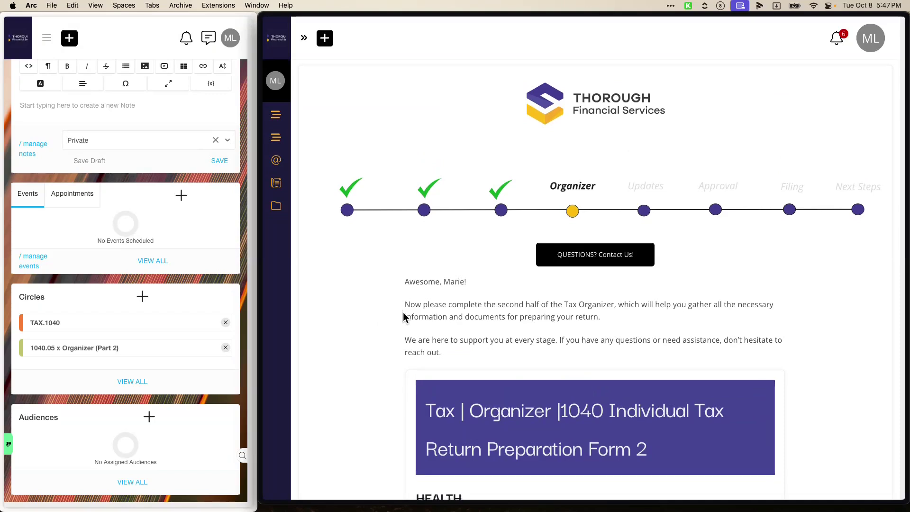
# Recheck the Form 2 answers from the housing and home ownership questions through the dependent care and education sections.
pyautogui.scroll(-10, 403, 312)
pyautogui.scroll(-7, 403, 311)
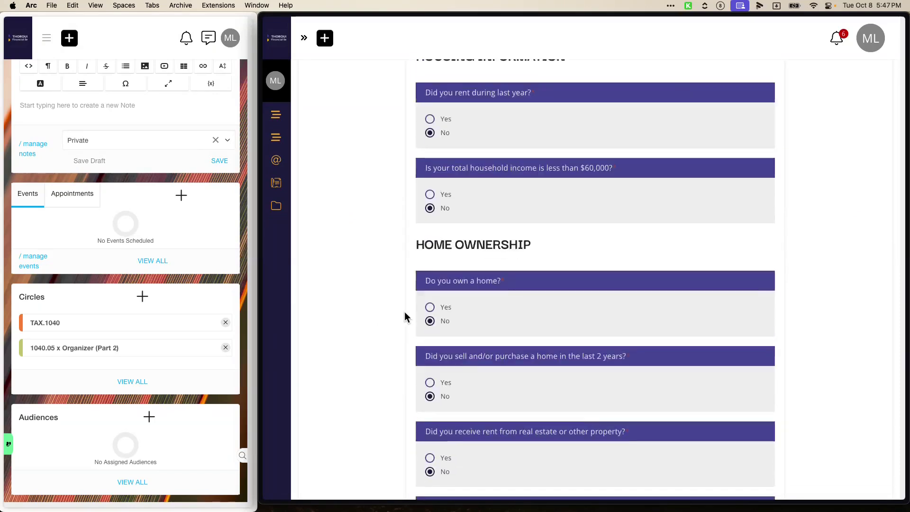
pyautogui.scroll(-10, 403, 312)
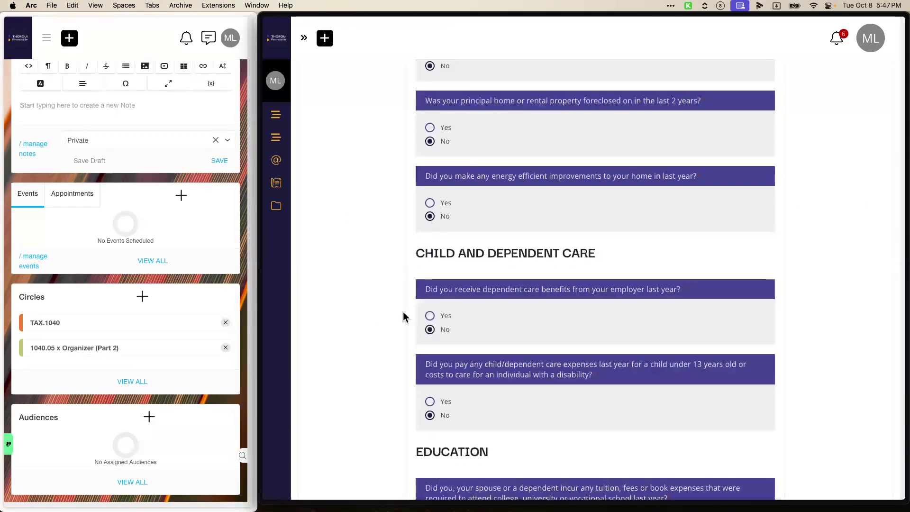
pyautogui.scroll(-10, 404, 314)
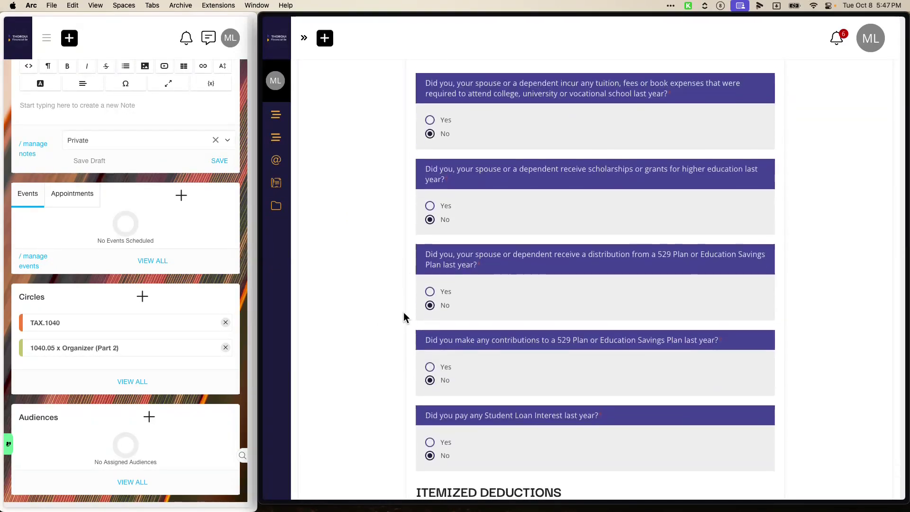
pyautogui.scroll(-5, 403, 313)
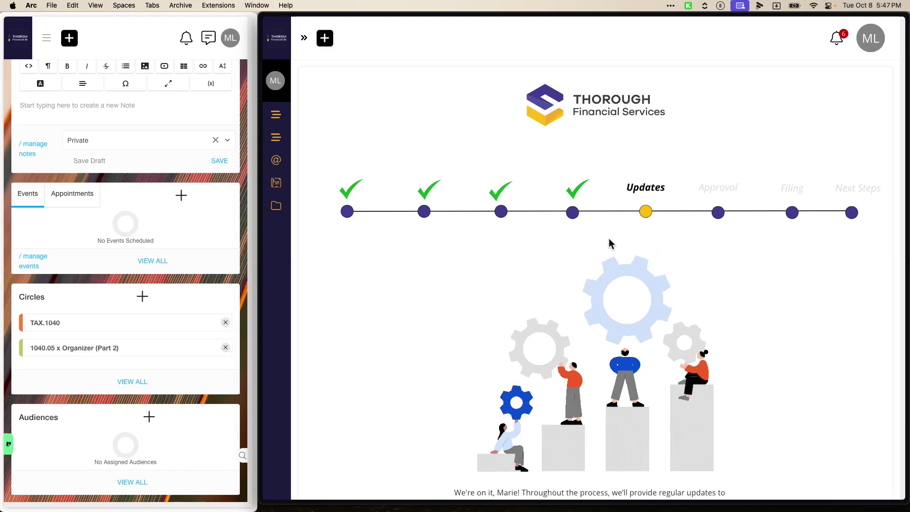
# Refresh the client's contact record in the admin window and check its assigned circles.
pyautogui.moveTo(247, 340)
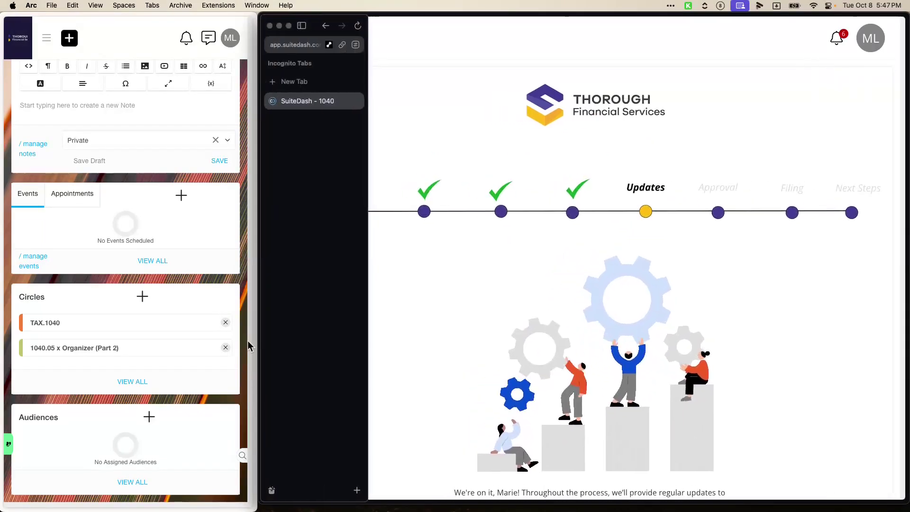
pyautogui.click(179, 281)
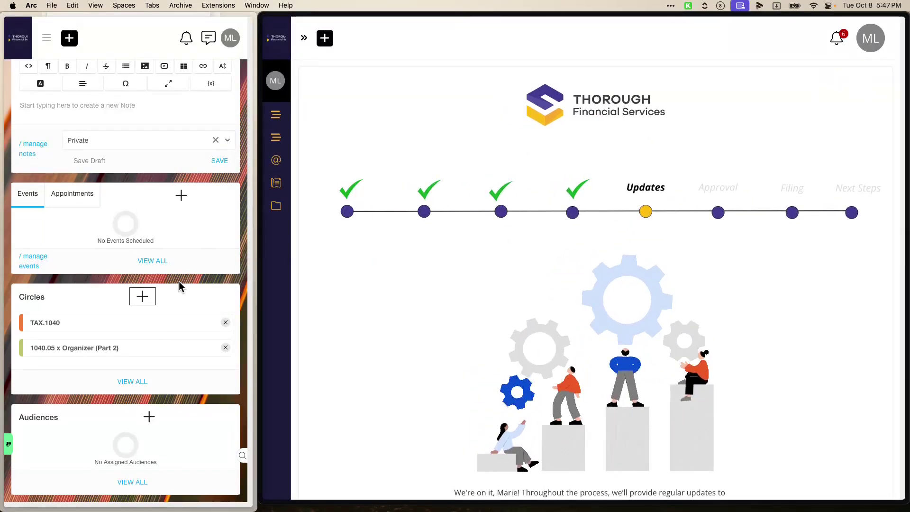
pyautogui.click(89, 357)
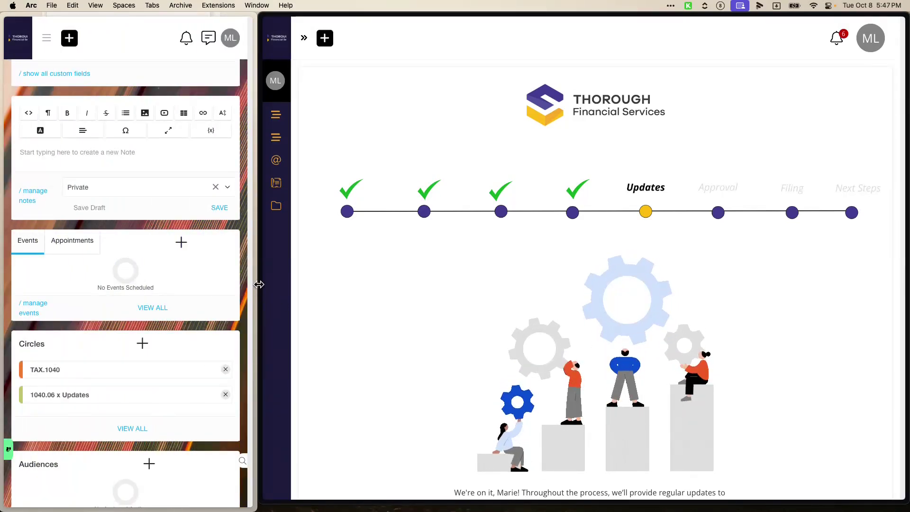
# Widen the admin window over the client portal and return to the start of the client's contact record.
pyautogui.moveTo(258, 284); pyautogui.dragTo(750, 272)
pyautogui.scroll(4, 397, 287)
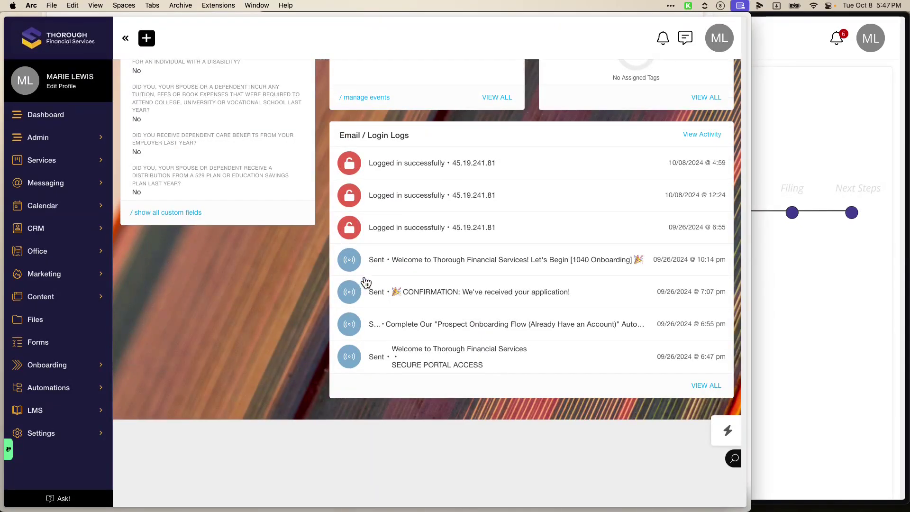
pyautogui.scroll(10, 360, 281)
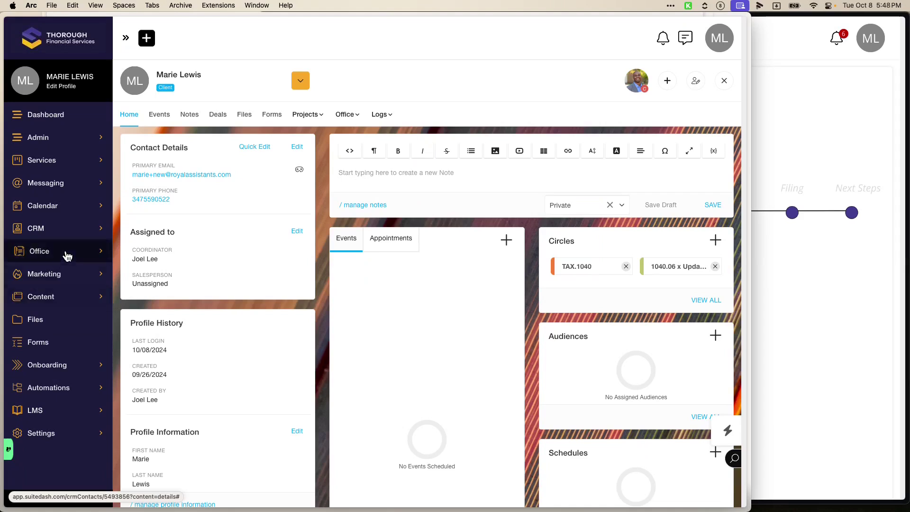
# Mark the Review Client Documents task as complete in the client's October 2024 tax return project.
pyautogui.click(62, 164)
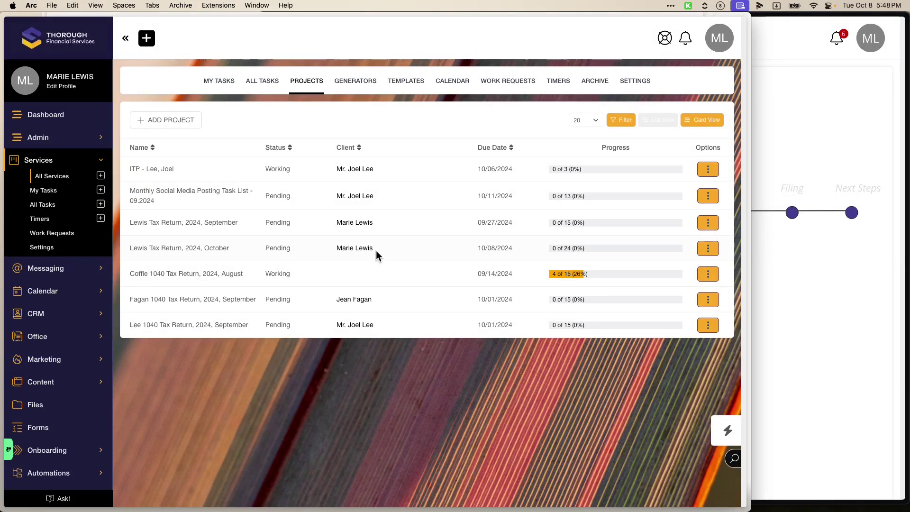
pyautogui.click(219, 255)
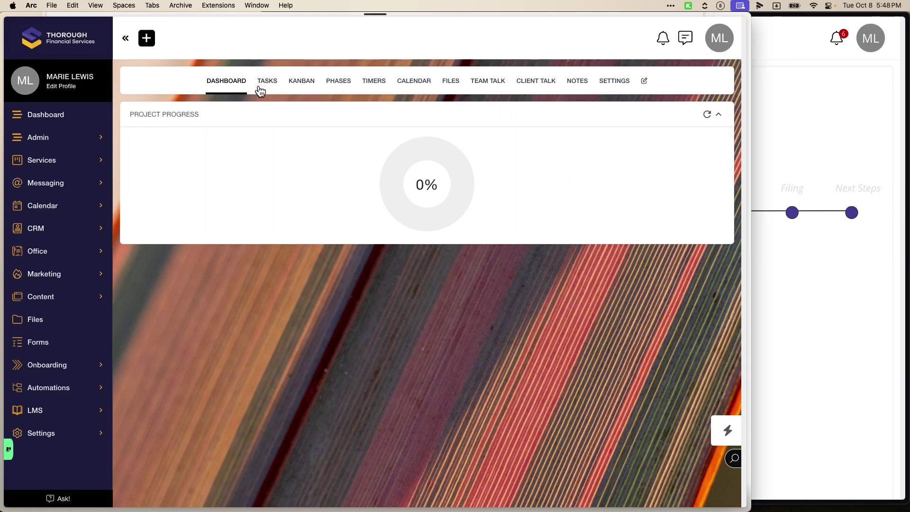
pyautogui.click(261, 90)
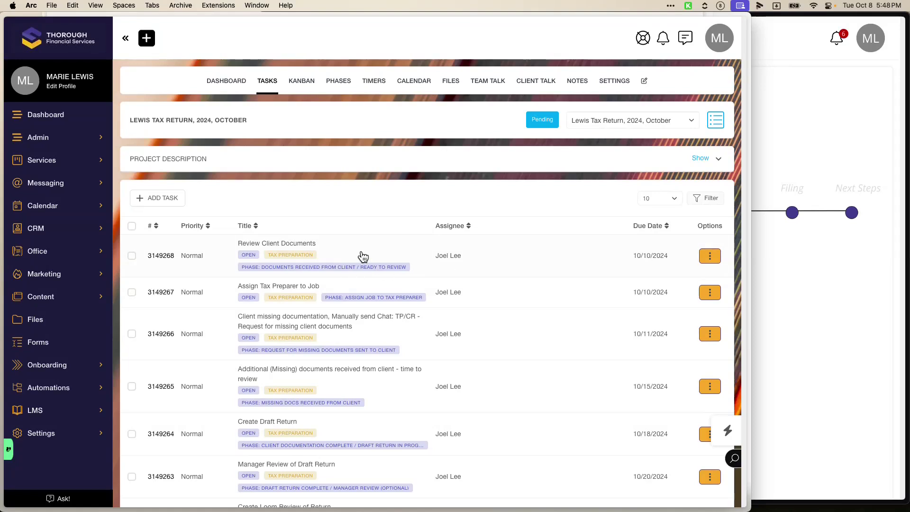
pyautogui.click(720, 263)
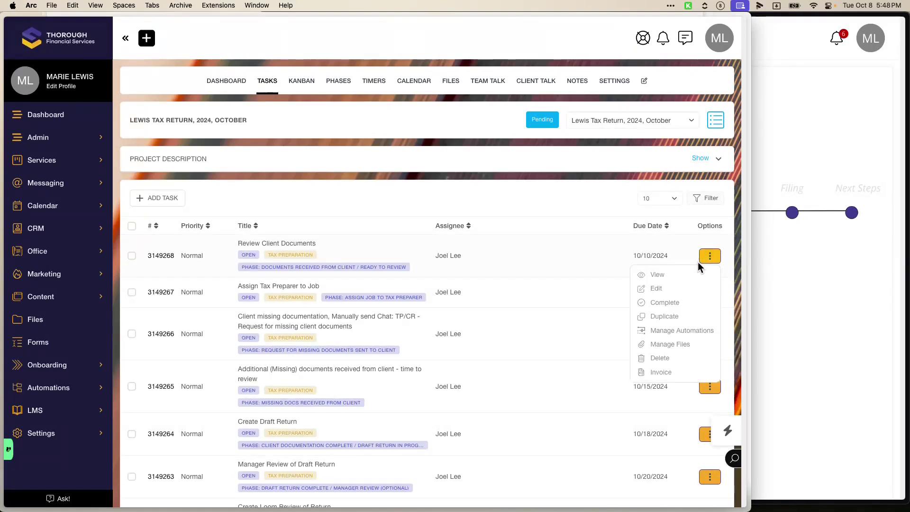
pyautogui.click(666, 314)
pyautogui.click(334, 313)
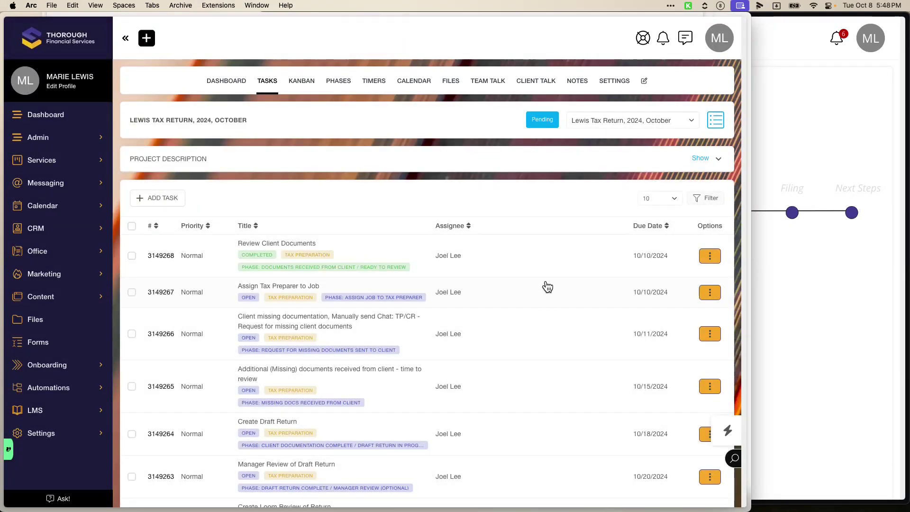
# Compare the client portal's tax filing progress page with the task list of the October 2024 tax return project.
pyautogui.click(823, 282)
pyautogui.scroll(-5, 809, 286)
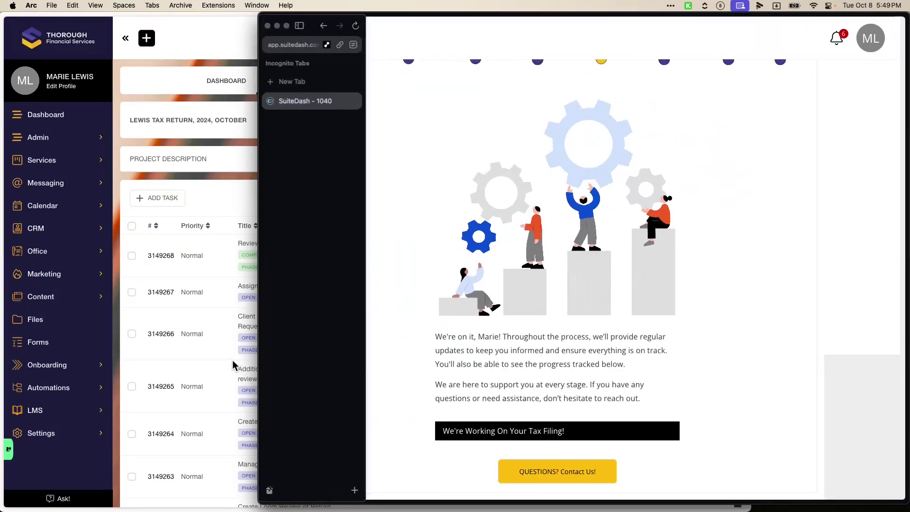
pyautogui.click(220, 189)
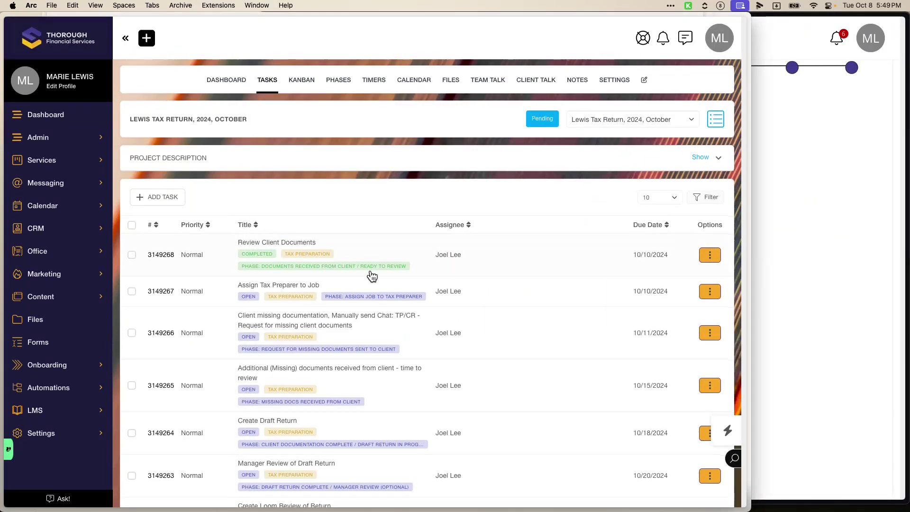
pyautogui.scroll(-5, 372, 276)
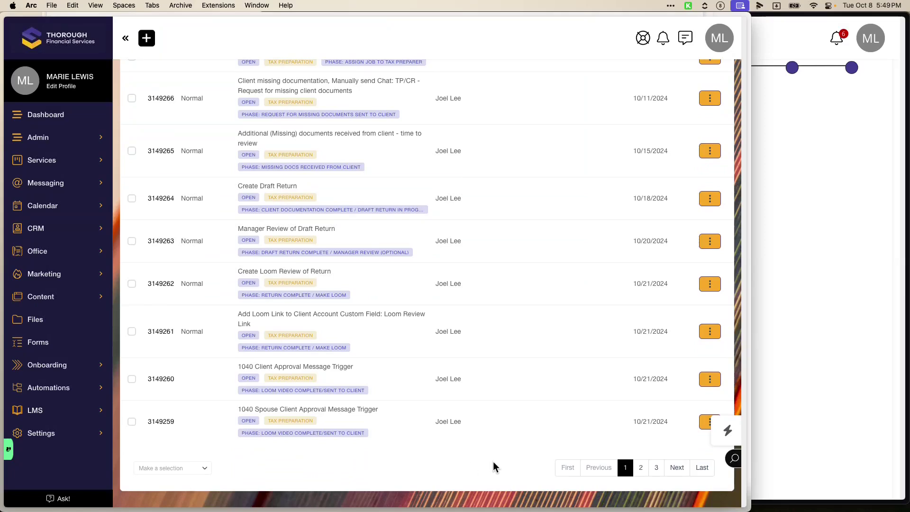
pyautogui.scroll(5, 491, 461)
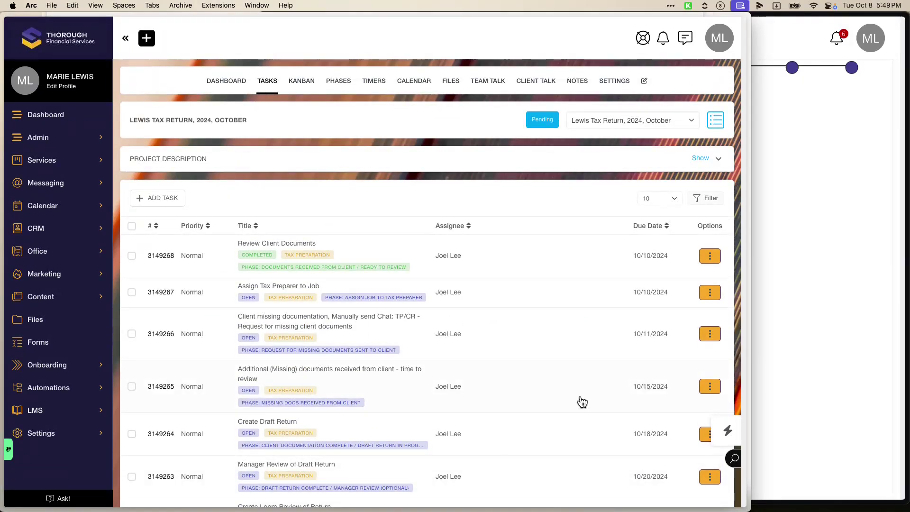
pyautogui.click(809, 363)
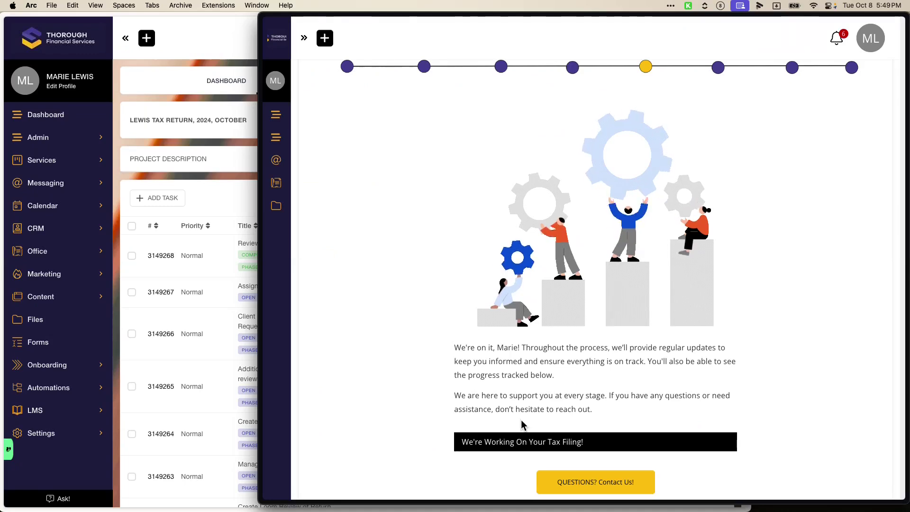
pyautogui.click(227, 208)
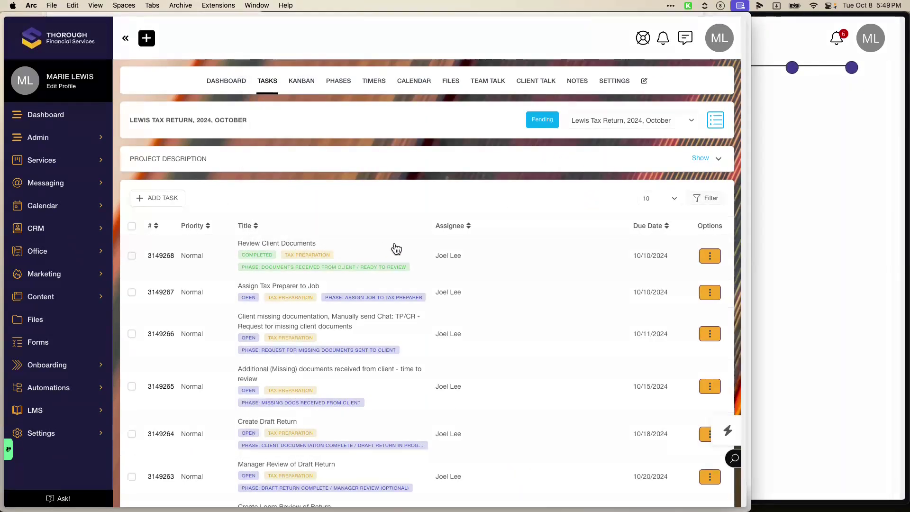
# Switch to Mailspring, read the Document Review Complete email in an enlarged window and close it.
pyautogui.moveTo(467, 511)
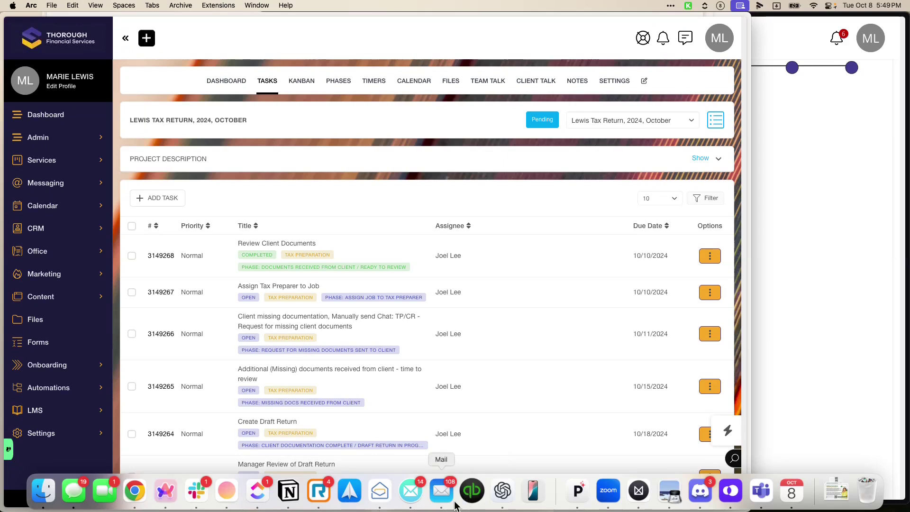
pyautogui.click(411, 491)
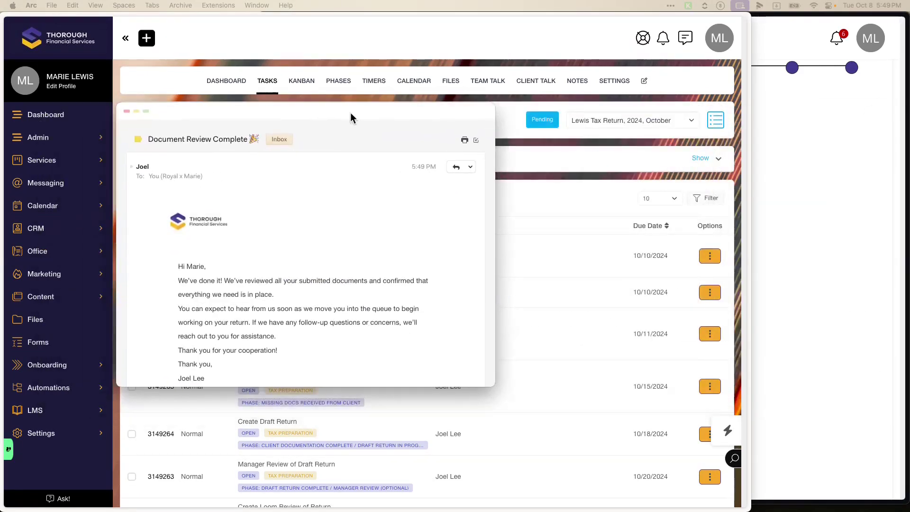
pyautogui.moveTo(543, 375)
pyautogui.mouseDown()
pyautogui.moveTo(663, 466)
pyautogui.moveTo(698, 464)
pyautogui.mouseUp()
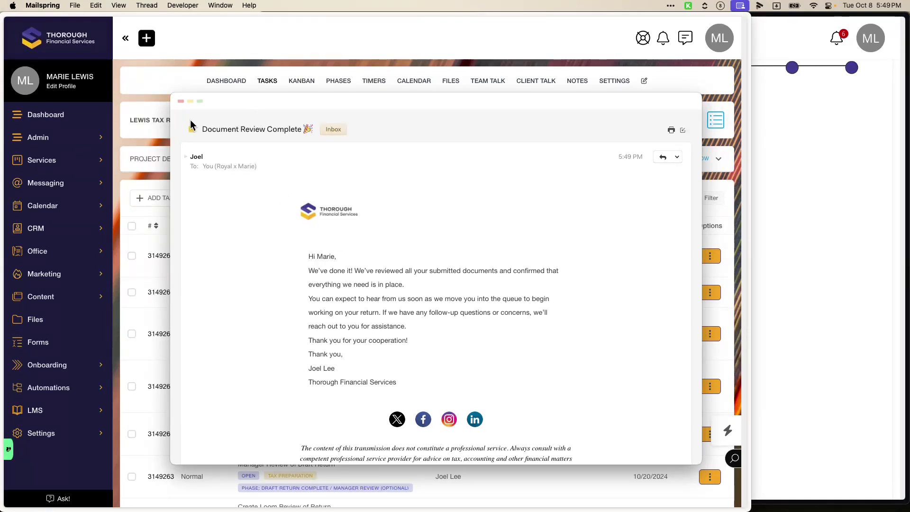
pyautogui.click(180, 101)
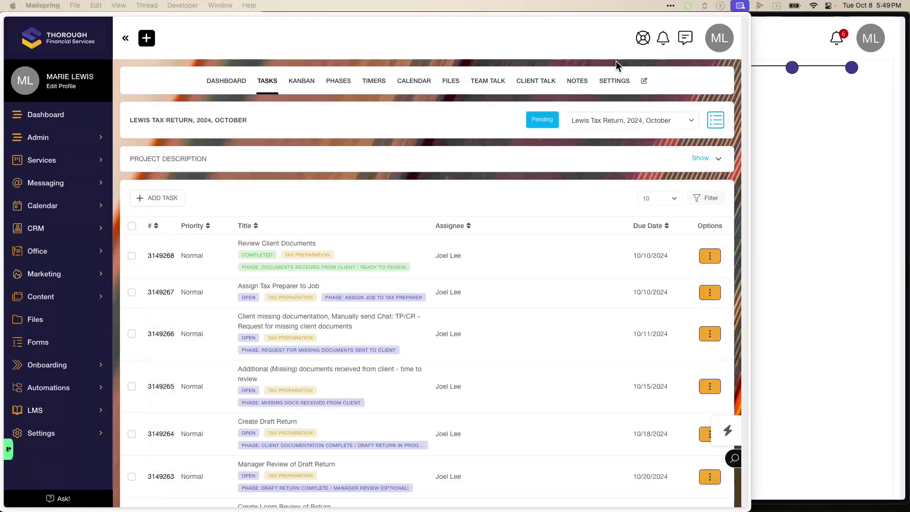
# Examine the activity stream and view the Document Review Complete message in its email log.
pyautogui.click(718, 39)
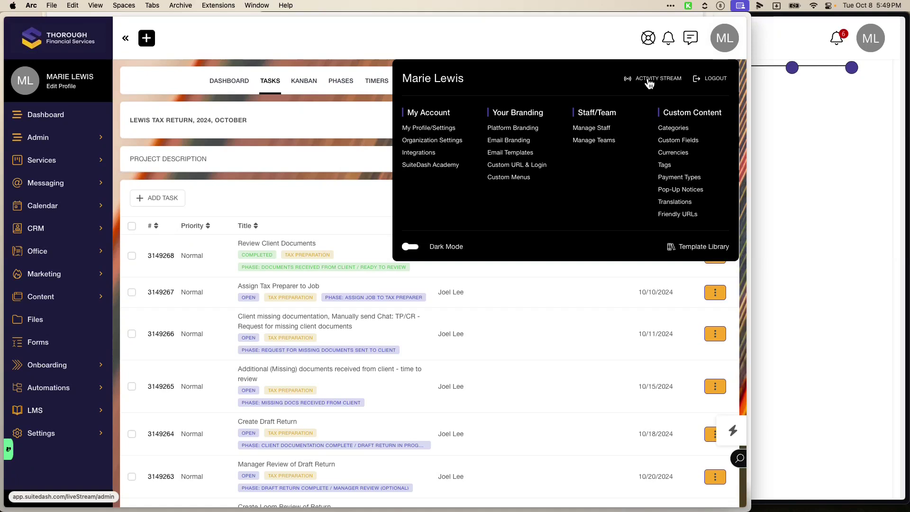
pyautogui.click(647, 82)
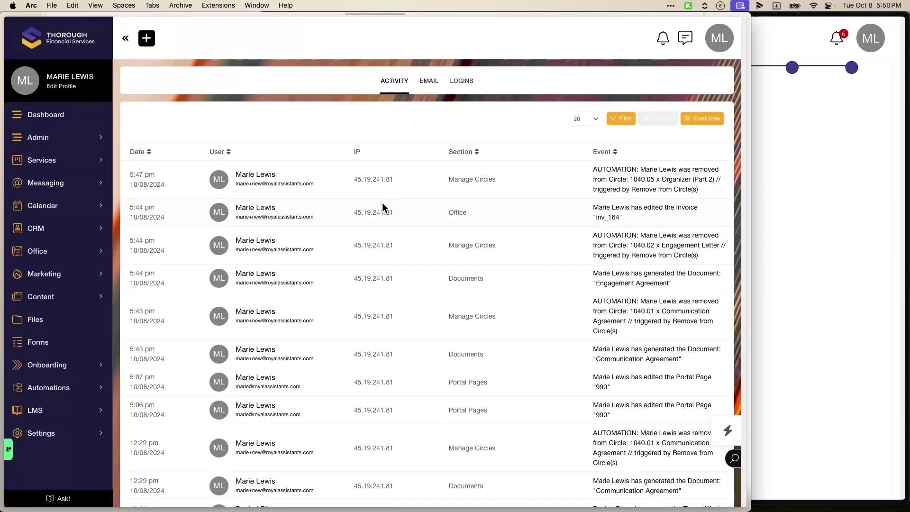
pyautogui.scroll(-6, 400, 290)
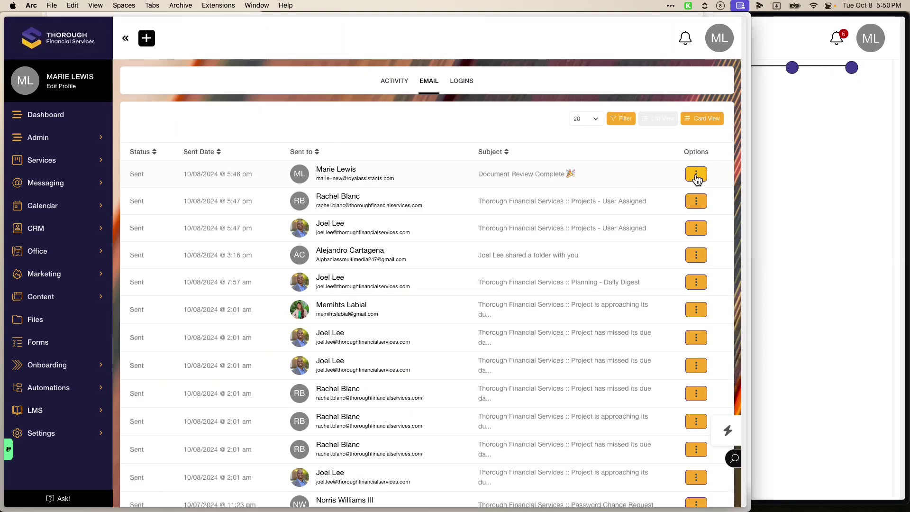
pyautogui.click(697, 175)
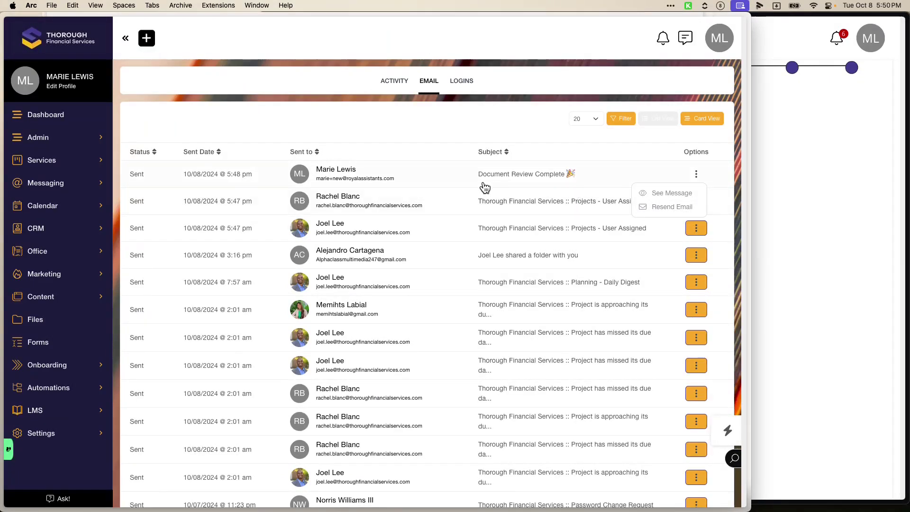
pyautogui.click(423, 175)
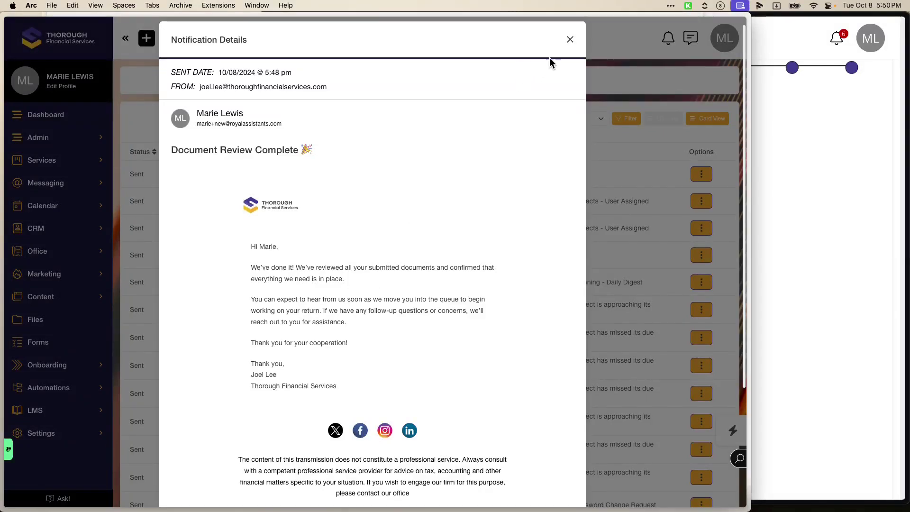
pyautogui.click(570, 40)
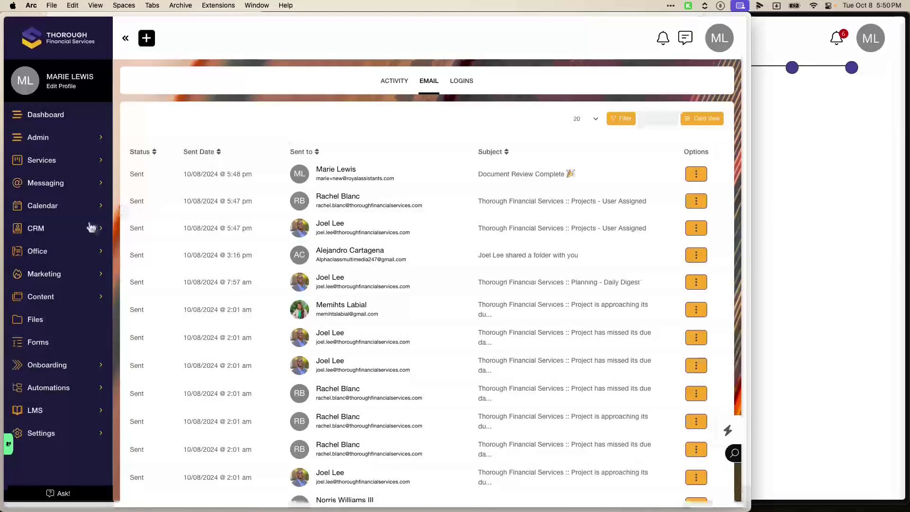
# Return to the client's October 2024 tax return project and show its Client Talk messages.
pyautogui.click(50, 297)
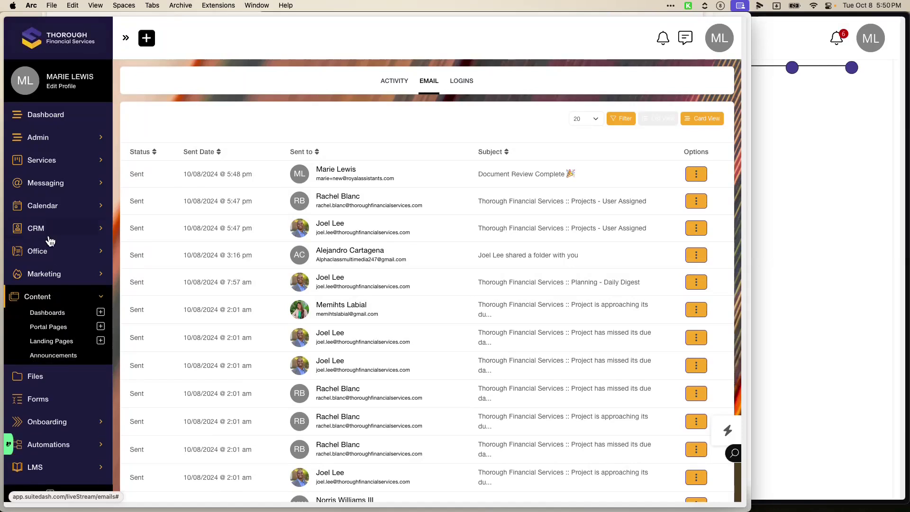
pyautogui.click(48, 160)
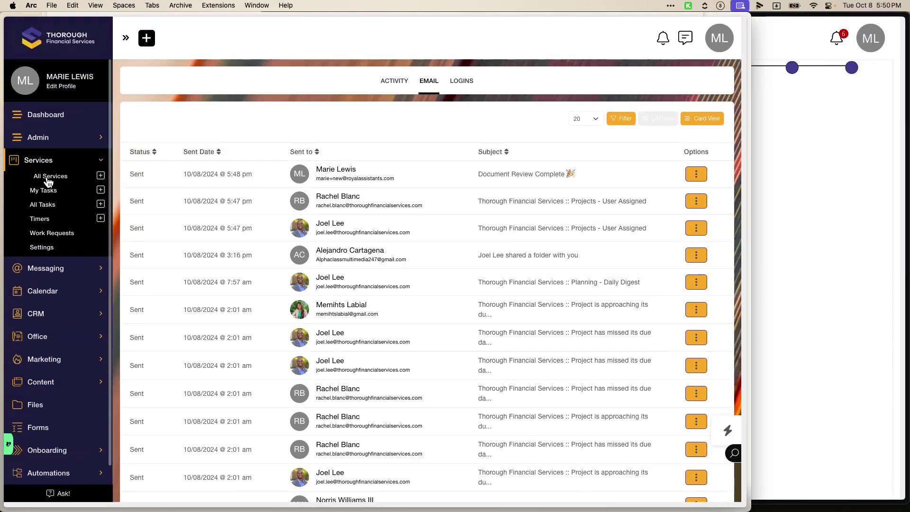
pyautogui.click(49, 181)
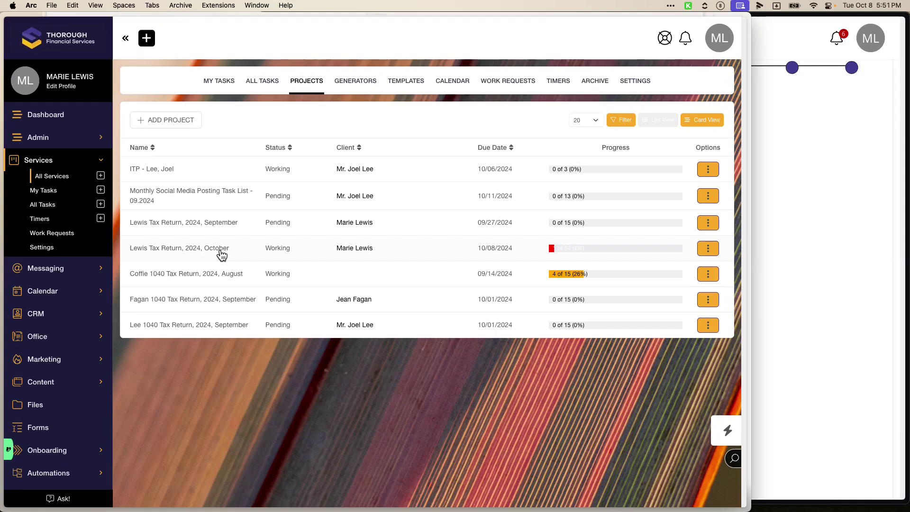
pyautogui.click(275, 249)
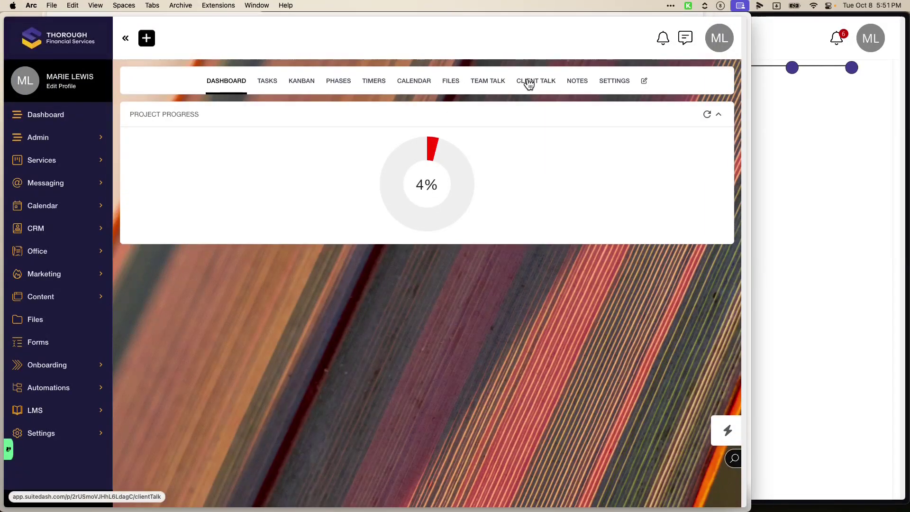
pyautogui.click(529, 85)
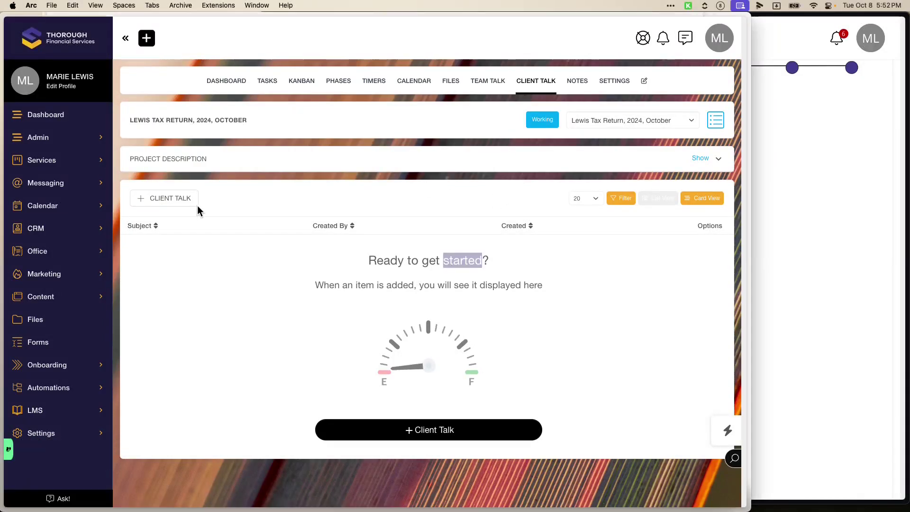
# Send a new Client Talk message with the subject "Test" and the message text "Test".
pyautogui.click(183, 200)
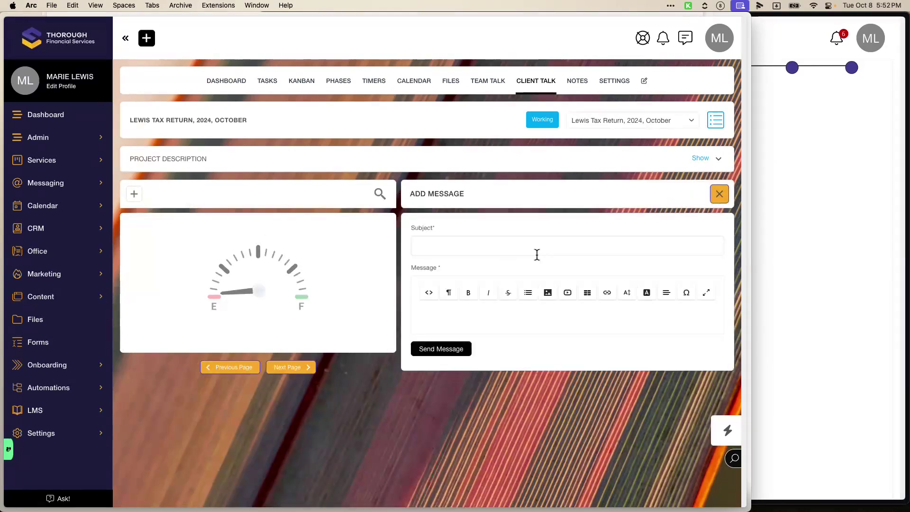
pyautogui.click(519, 248)
pyautogui.write('Tes')
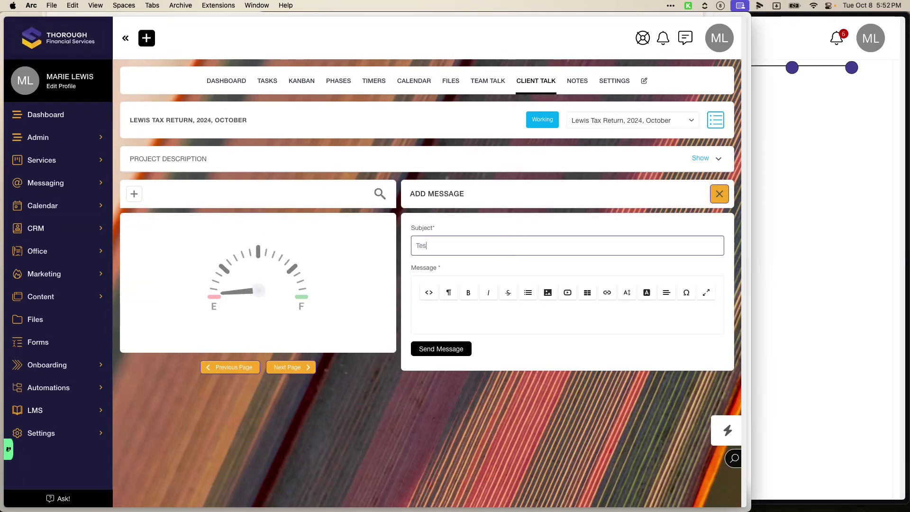
pyautogui.write('t')
pyautogui.press('Tab')
pyautogui.write('T')
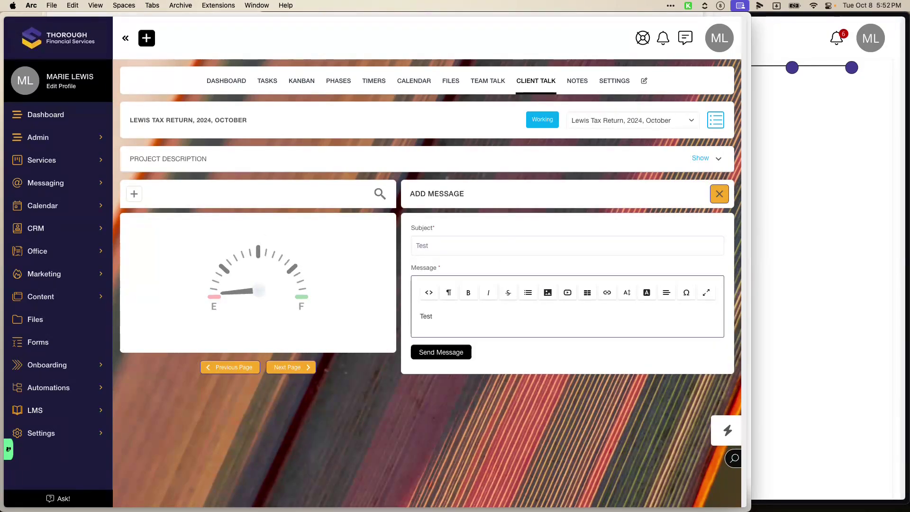
pyautogui.click(456, 353)
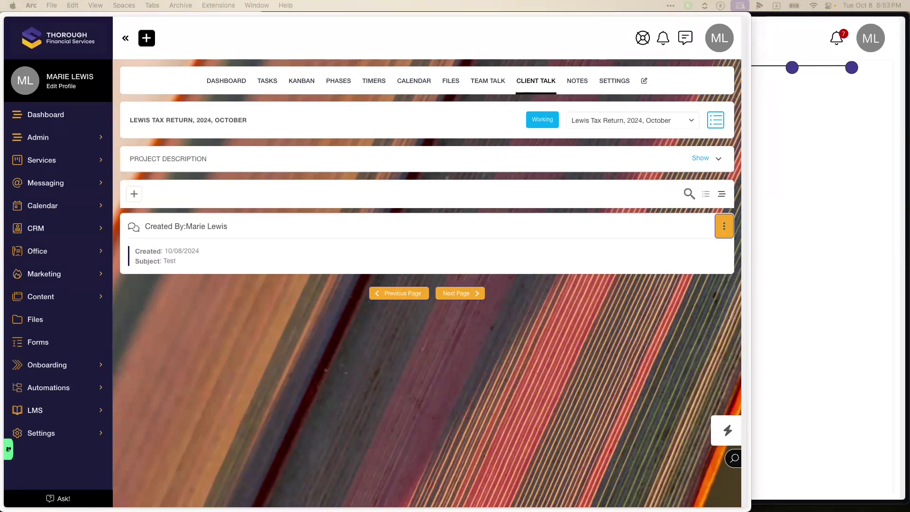
# Check the client portal's available sections and the Updates stage of the 1040 tax return process.
pyautogui.click(793, 180)
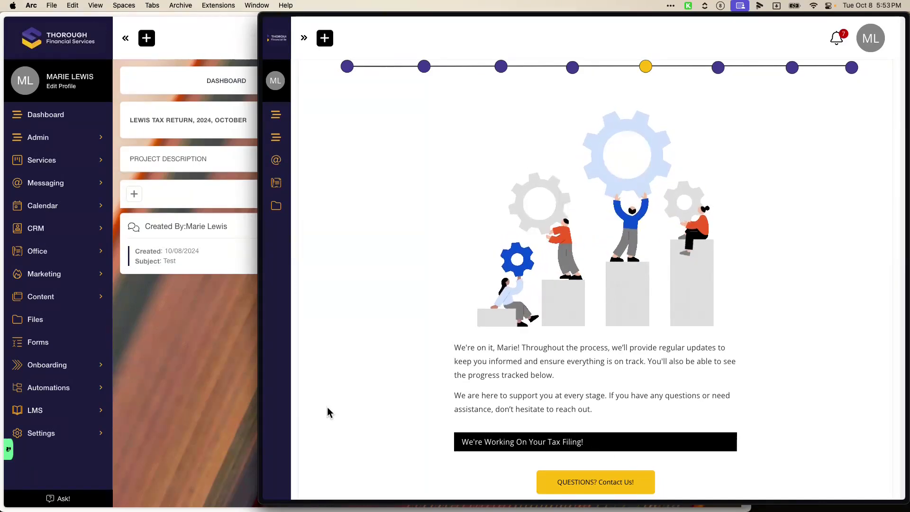
pyautogui.moveTo(297, 187)
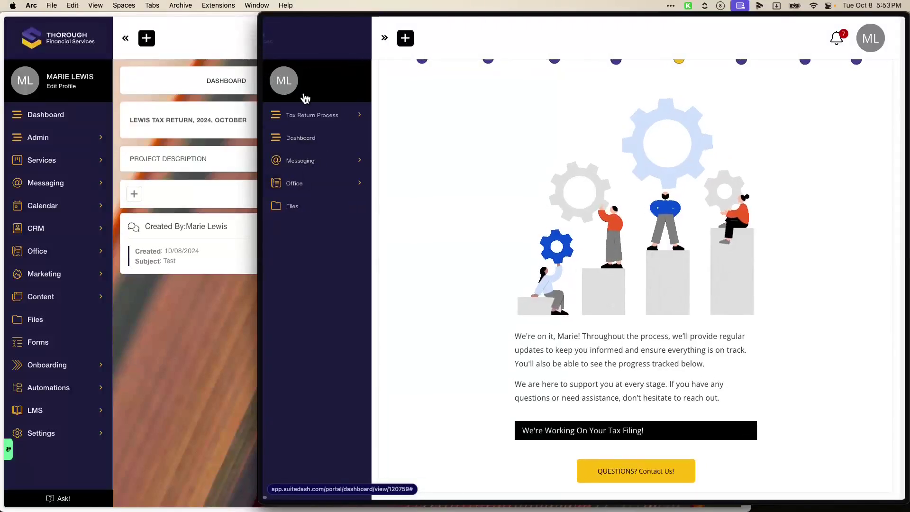
pyautogui.click(306, 122)
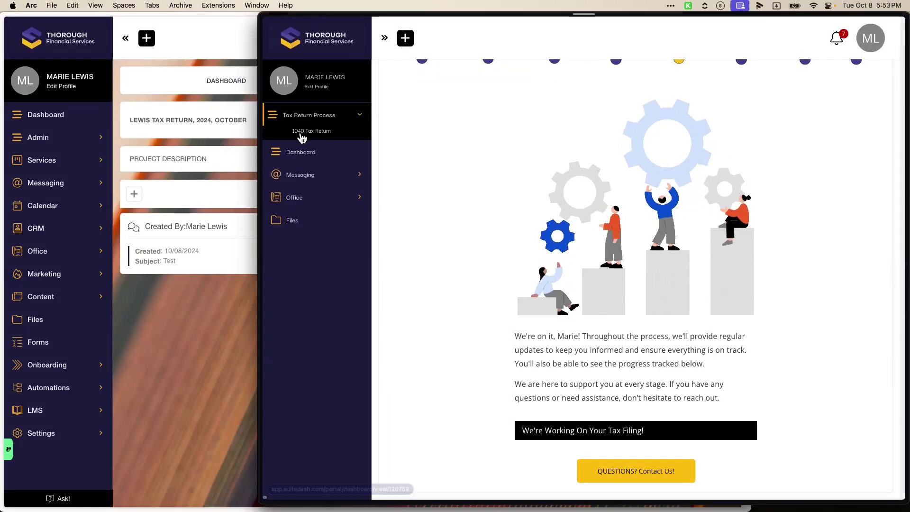
pyautogui.click(293, 220)
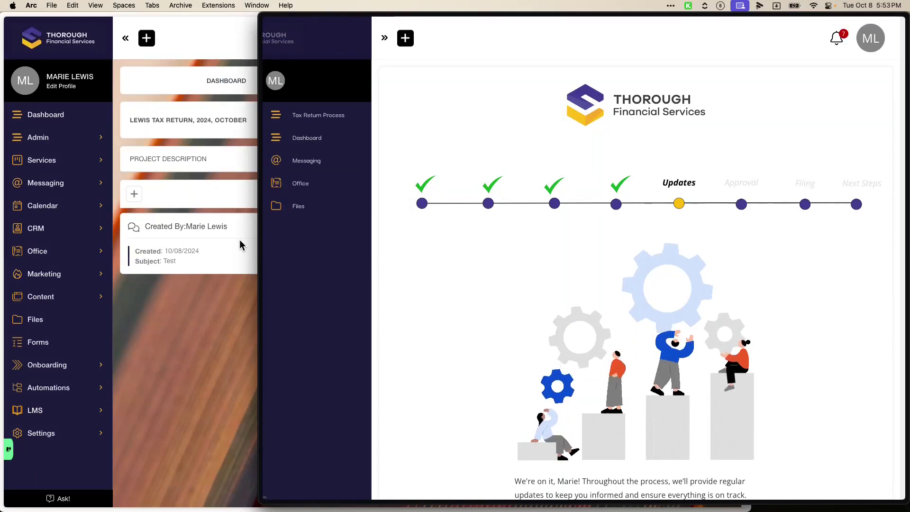
pyautogui.moveTo(257, 244)
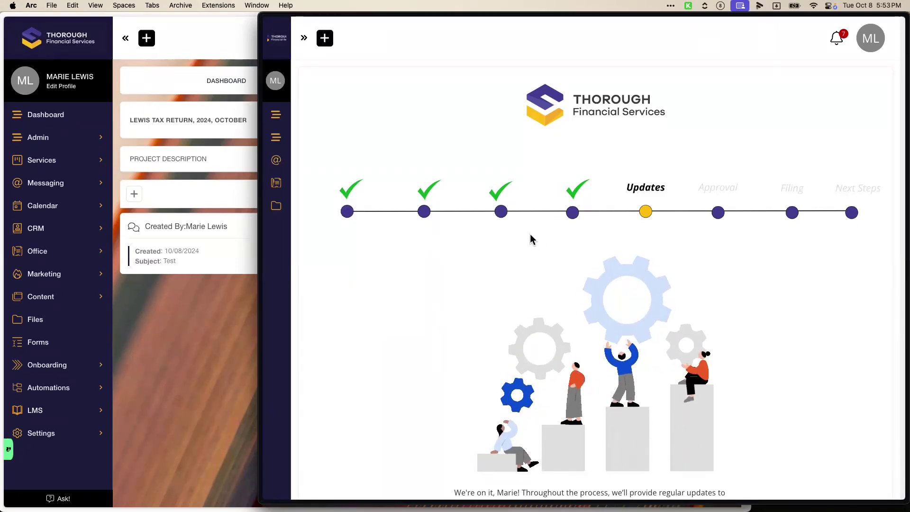
# Return to the client's October 2024 tax return project and examine its task list.
pyautogui.click(195, 279)
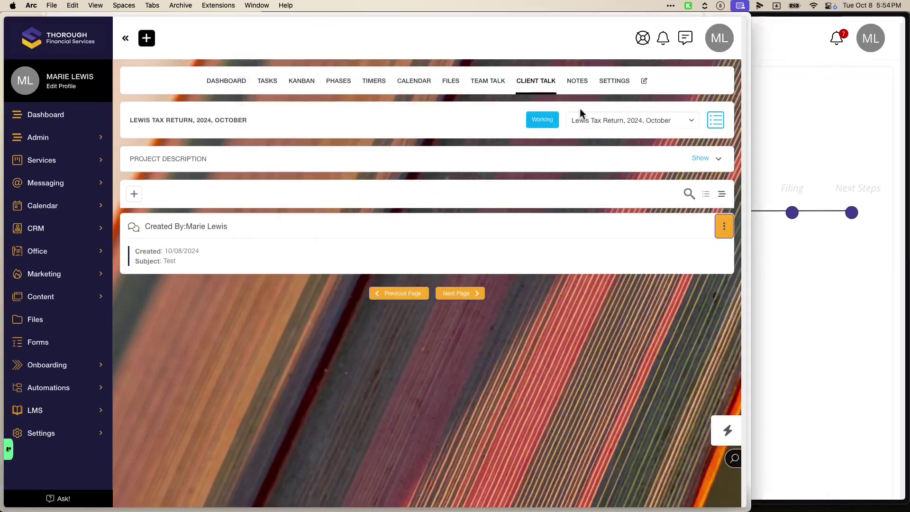
pyautogui.click(267, 81)
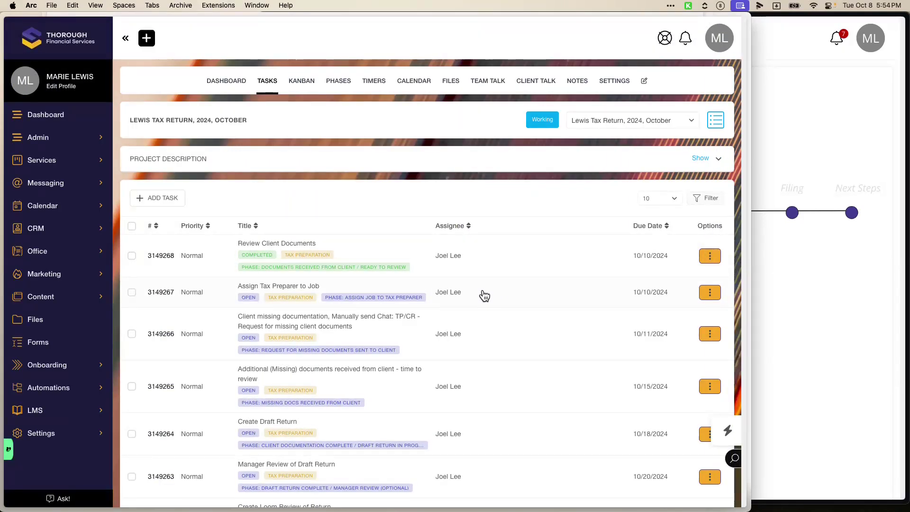
pyautogui.scroll(-5, 485, 296)
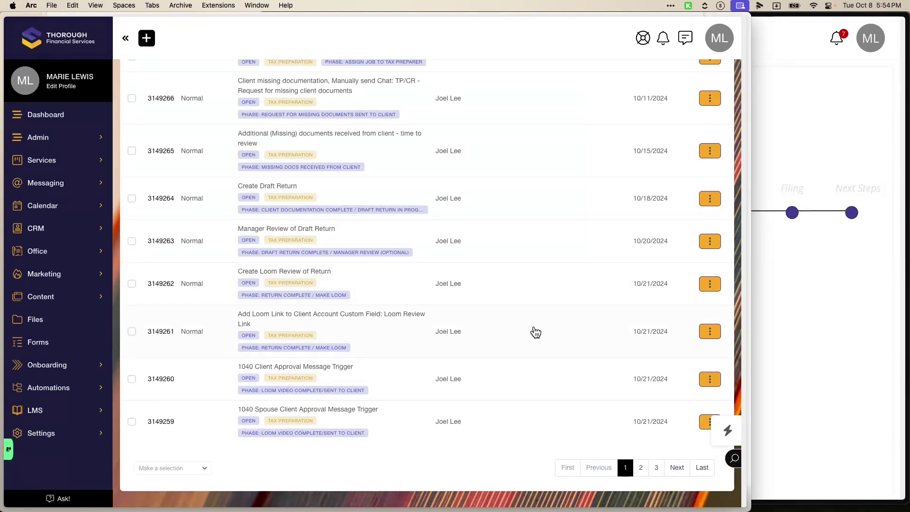
# Open the Tax Review/Approval admin form, choose the client as its user and highlight the form's instructions.
pyautogui.click(72, 141)
pyautogui.click(64, 168)
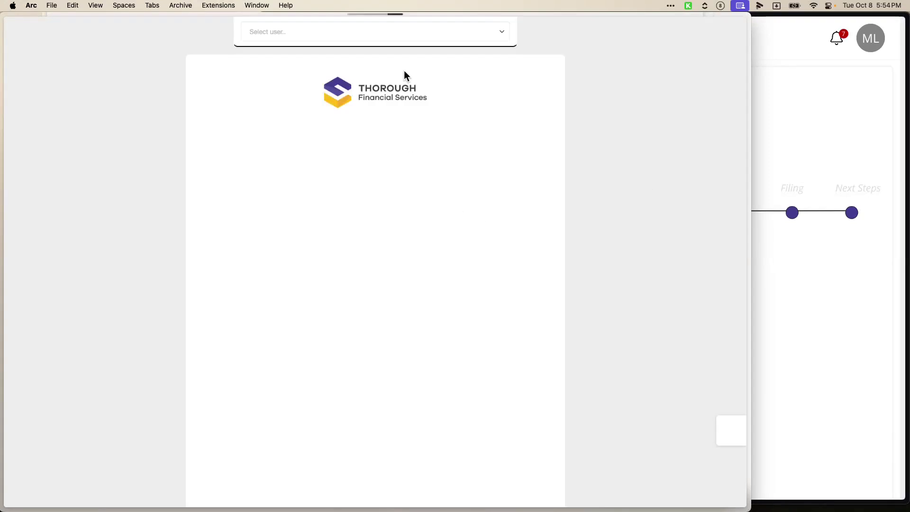
pyautogui.click(408, 35)
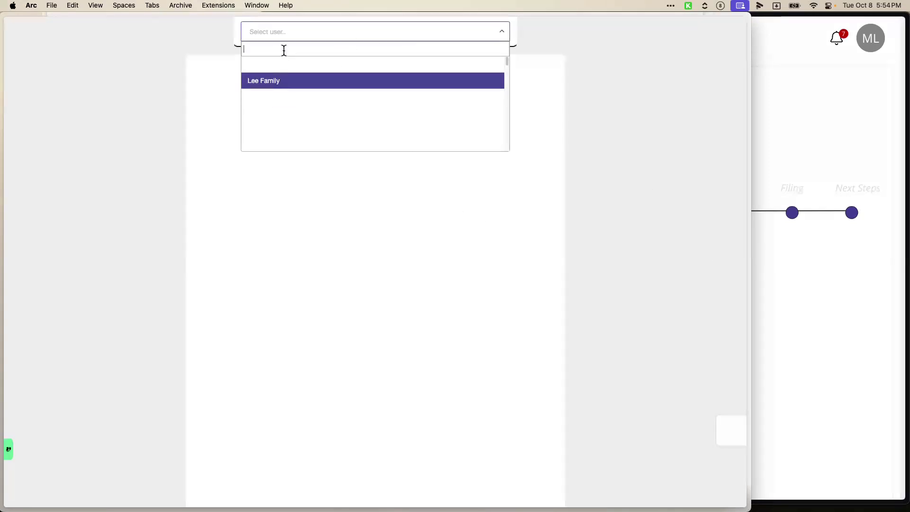
pyautogui.write('marie')
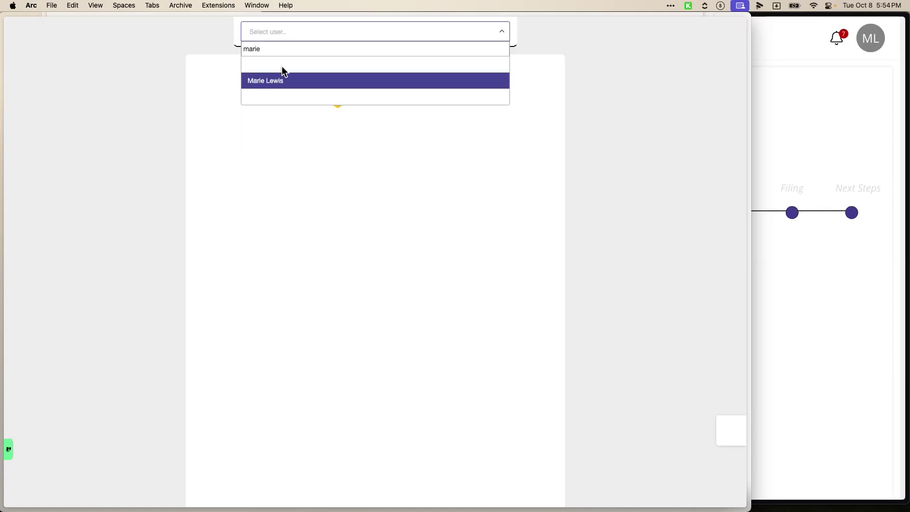
pyautogui.click(281, 77)
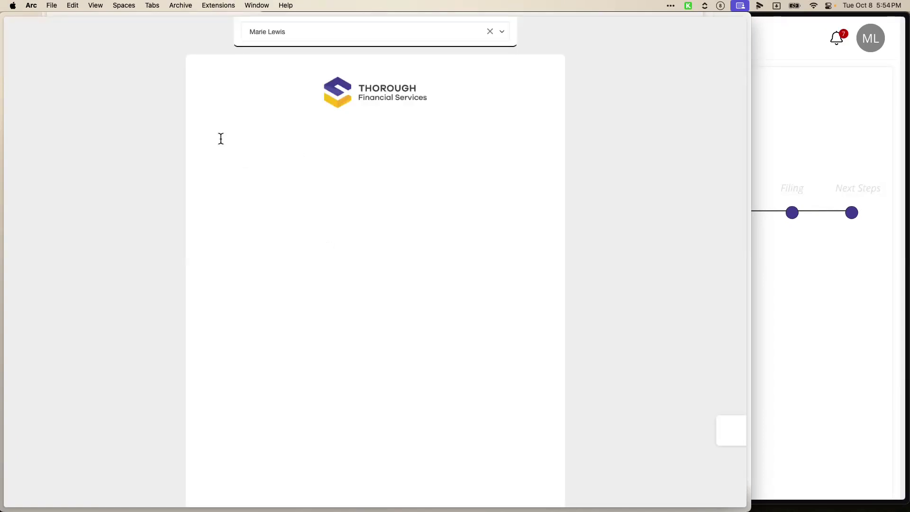
pyautogui.moveTo(221, 138); pyautogui.dragTo(410, 371)
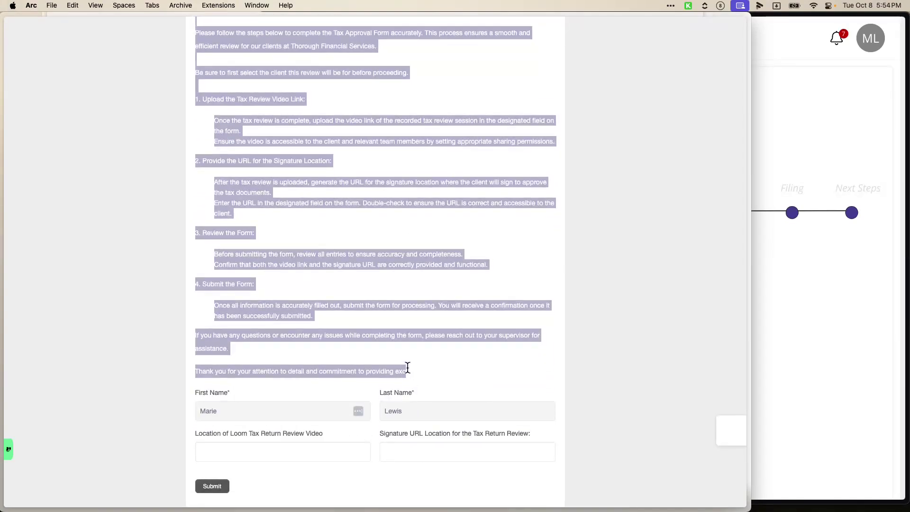
pyautogui.moveTo(410, 368); pyautogui.dragTo(411, 371)
# Fill in the Loom tax return review video location with the Komodo Screen Recorder link from the clipboard history.
pyautogui.click(320, 451)
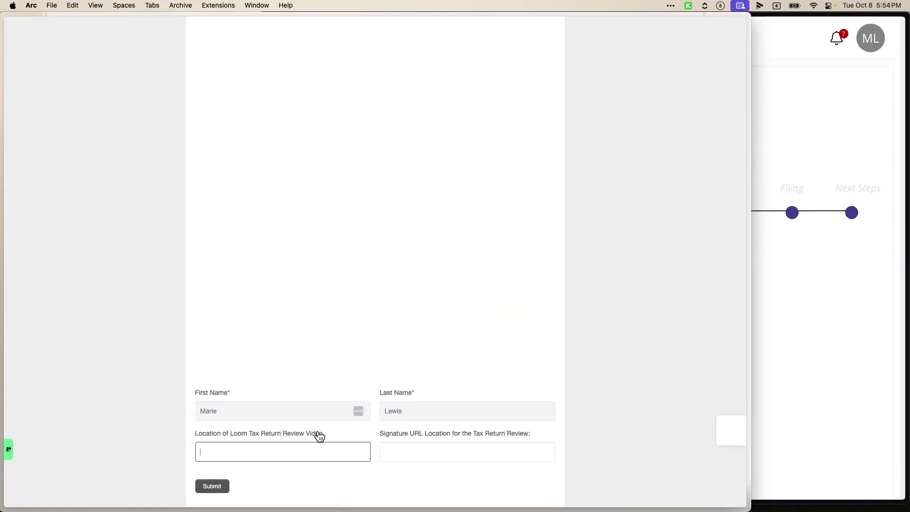
pyautogui.press('super+shift+v')
pyautogui.hscroll(5, 652, 412)
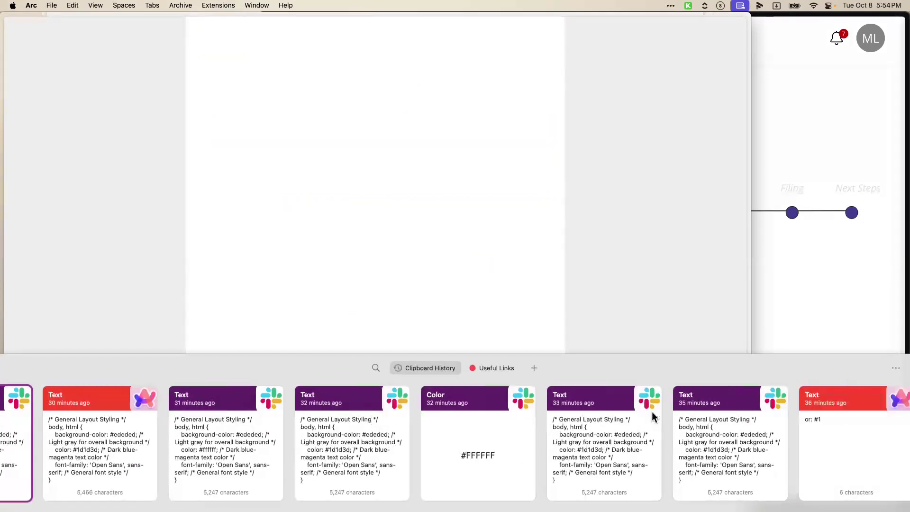
pyautogui.hscroll(10, 652, 412)
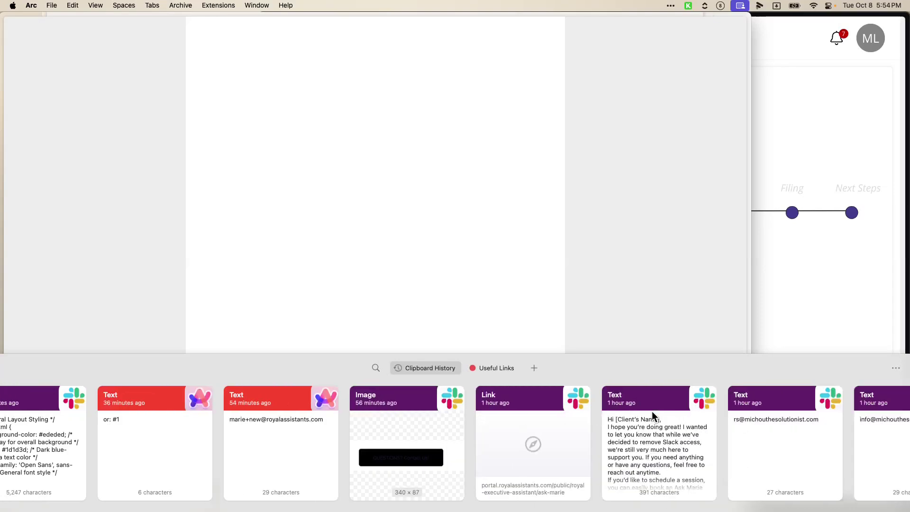
pyautogui.hscroll(10, 653, 416)
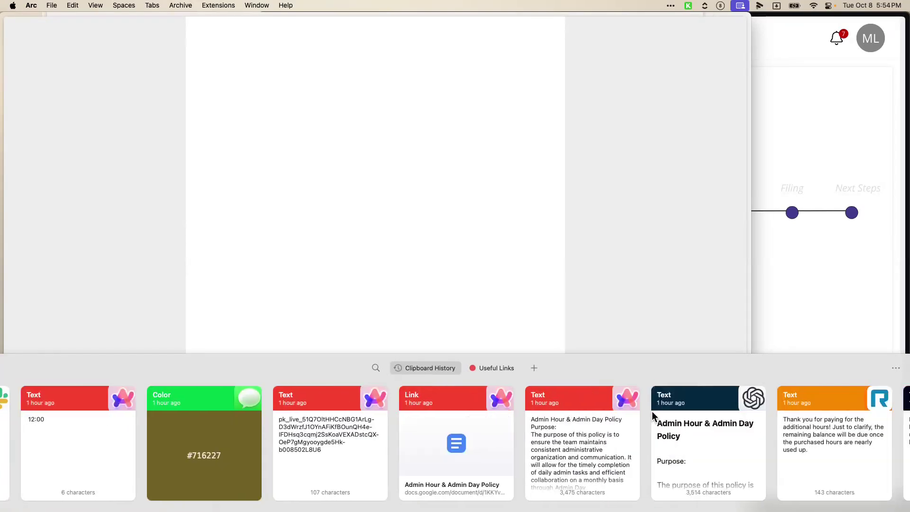
pyautogui.hscroll(10, 652, 413)
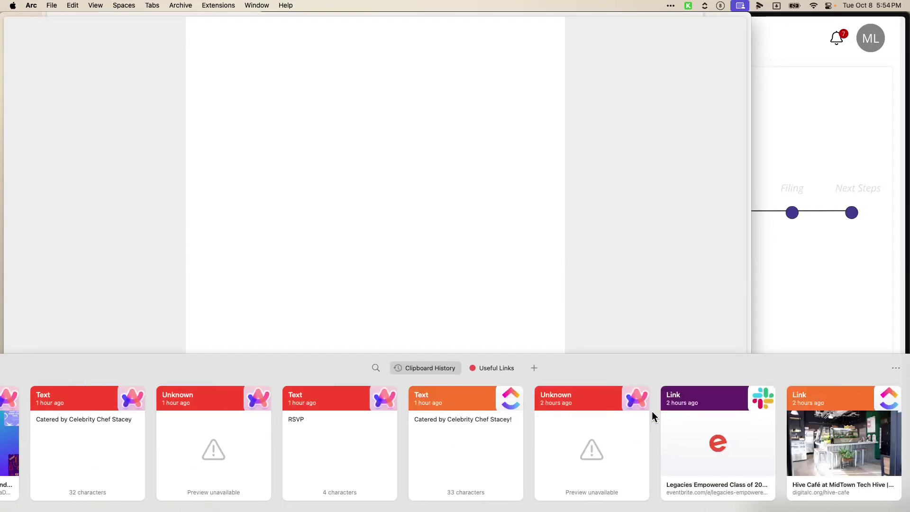
pyautogui.hscroll(10, 653, 413)
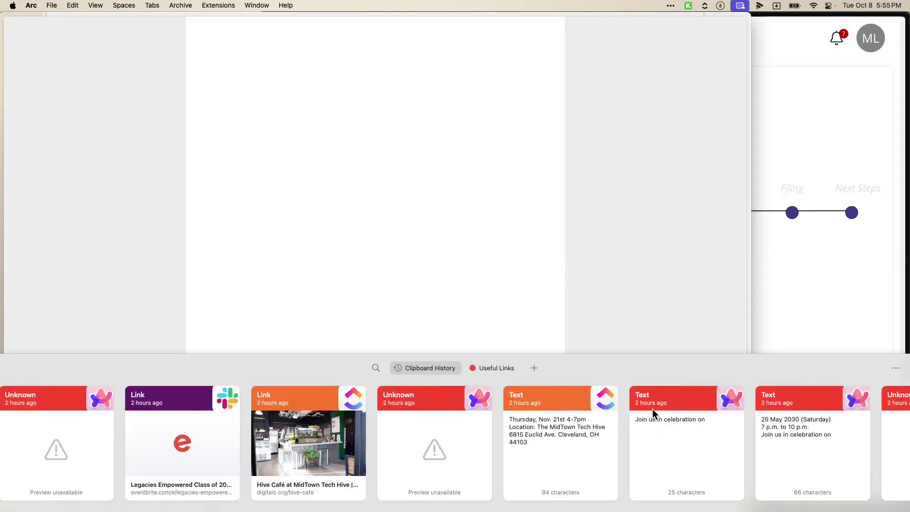
pyautogui.hscroll(10, 652, 413)
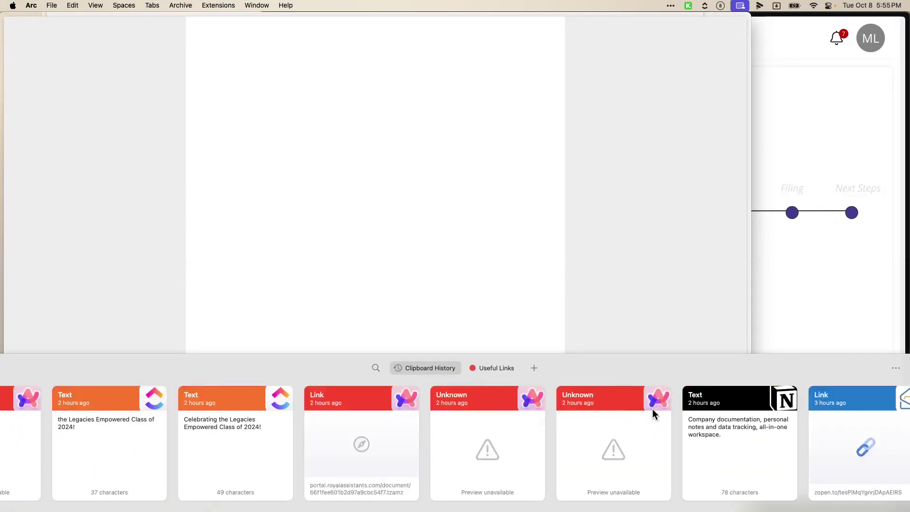
pyautogui.hscroll(10, 653, 411)
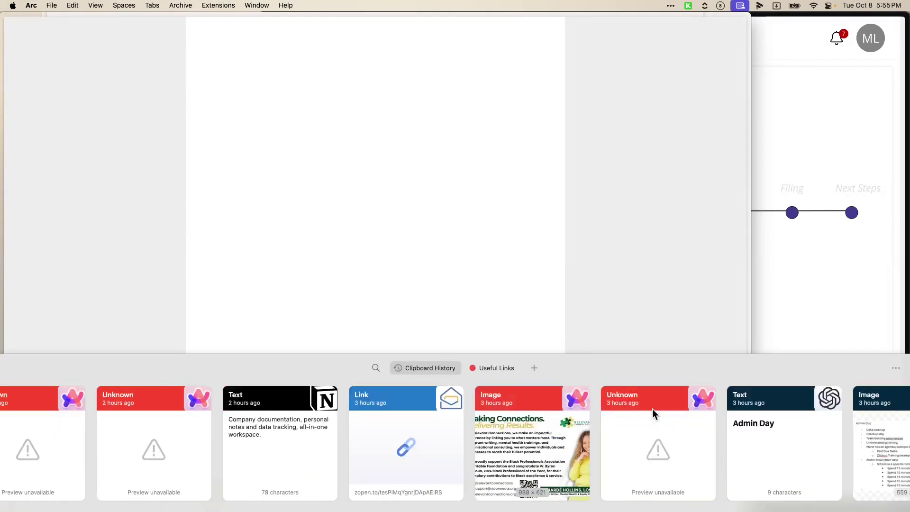
pyautogui.hscroll(15, 652, 409)
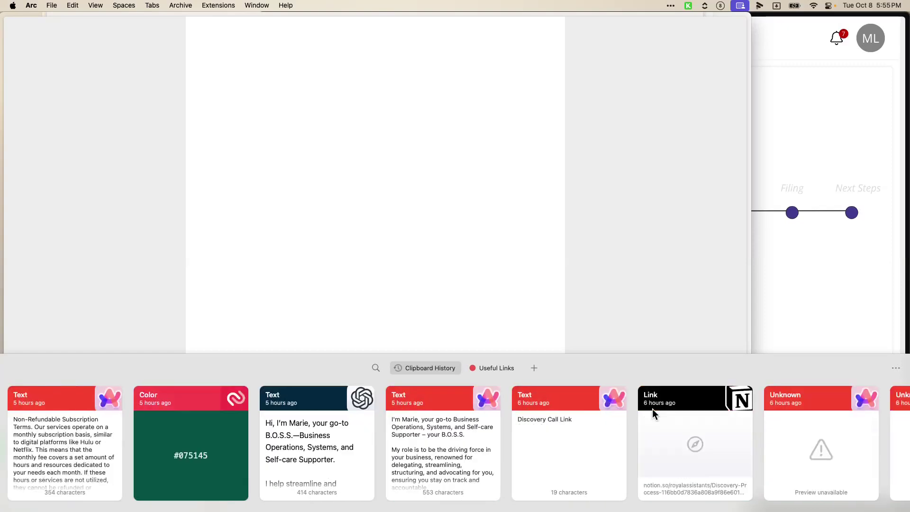
pyautogui.hscroll(15, 653, 409)
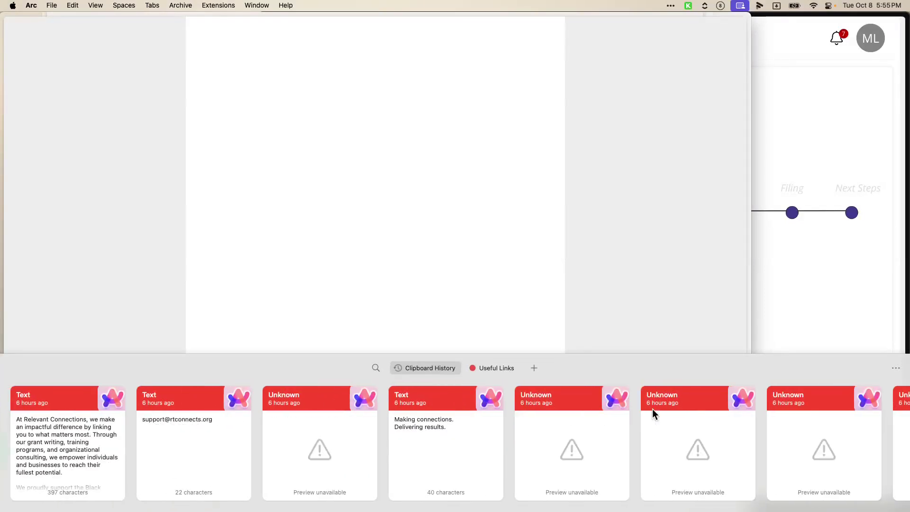
pyautogui.hscroll(15, 653, 414)
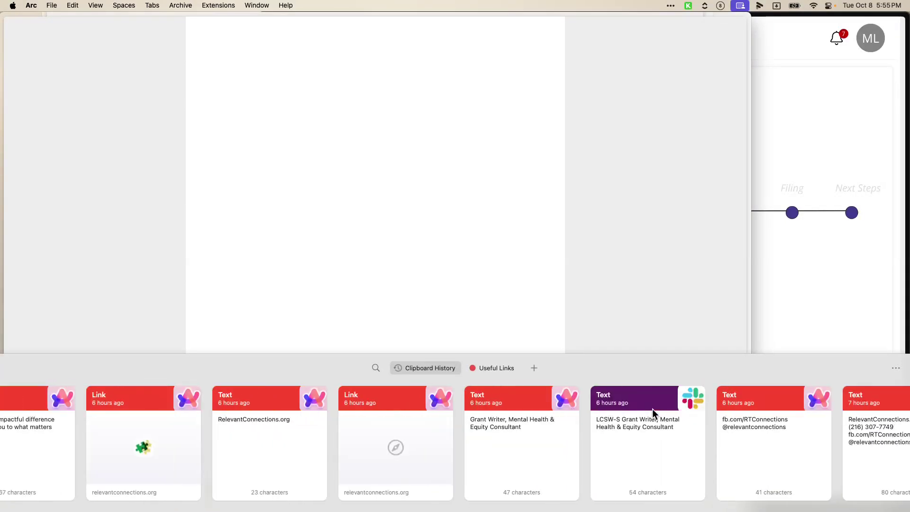
pyautogui.hscroll(15, 653, 414)
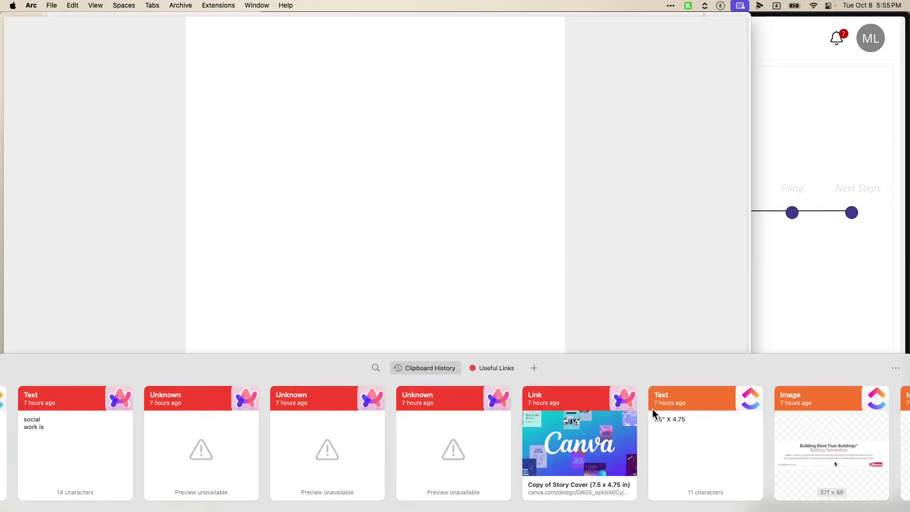
pyautogui.hscroll(15, 653, 414)
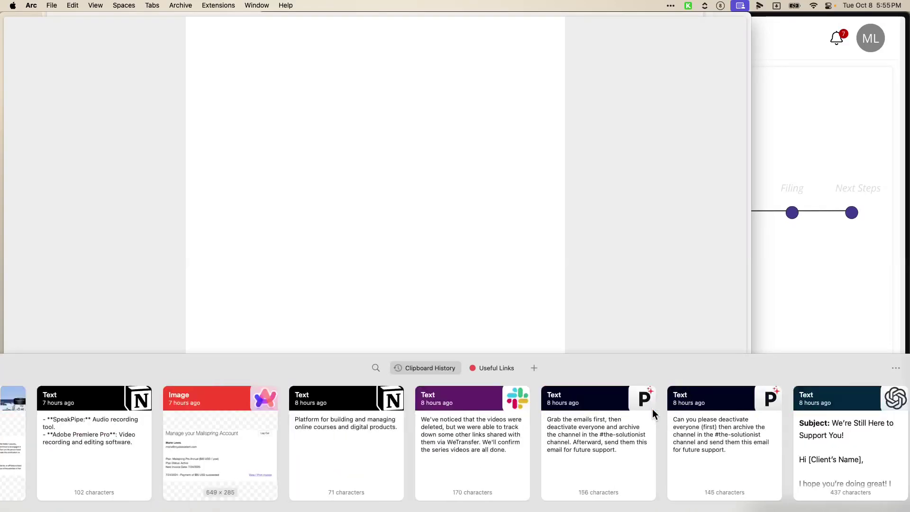
pyautogui.hscroll(10, 652, 411)
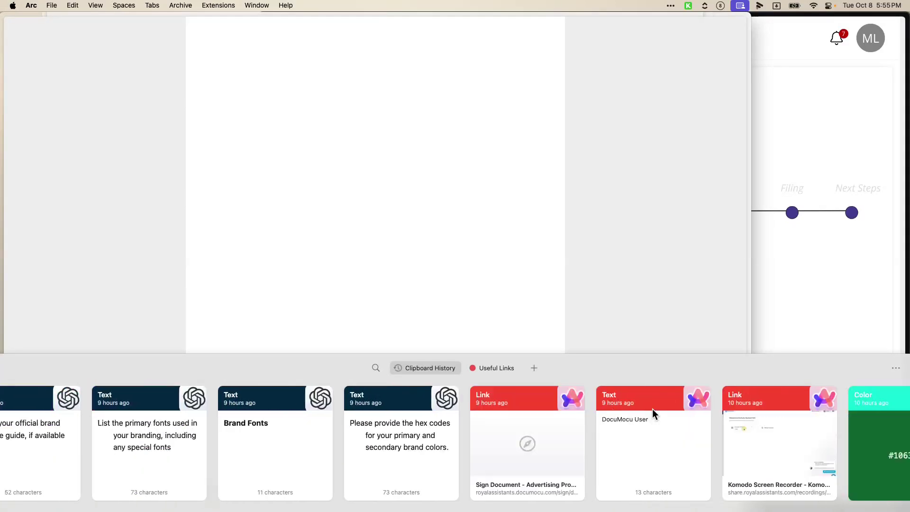
pyautogui.doubleClick(773, 438)
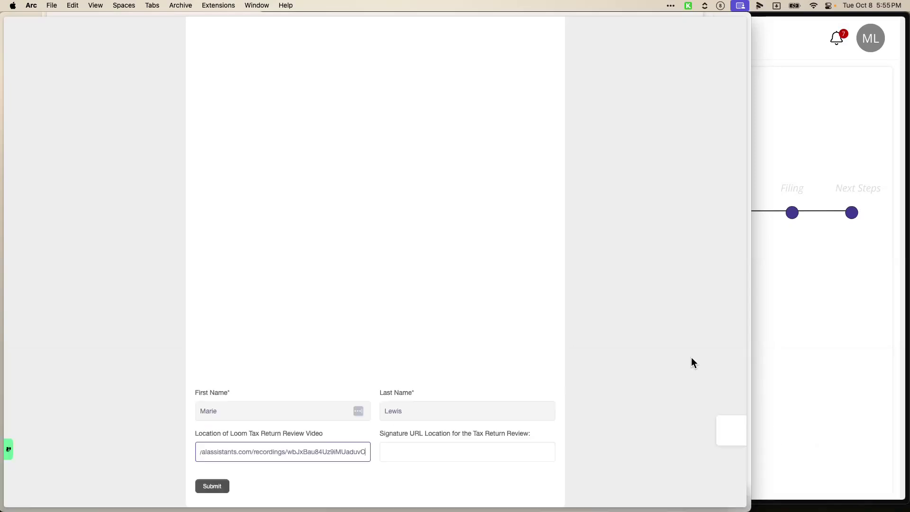
# Fill in the signature URL location with the Sign Document link from the clipboard history and submit the form.
pyautogui.click(395, 457)
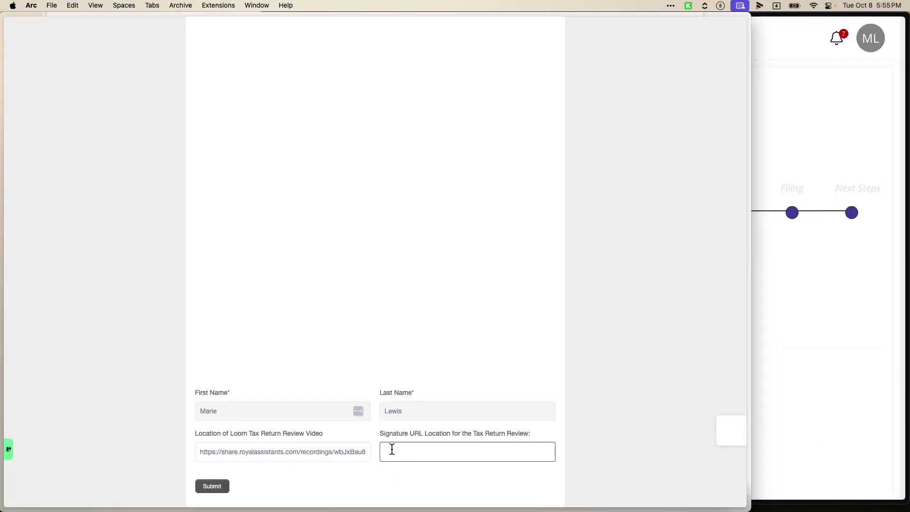
pyautogui.press('super+shift+v')
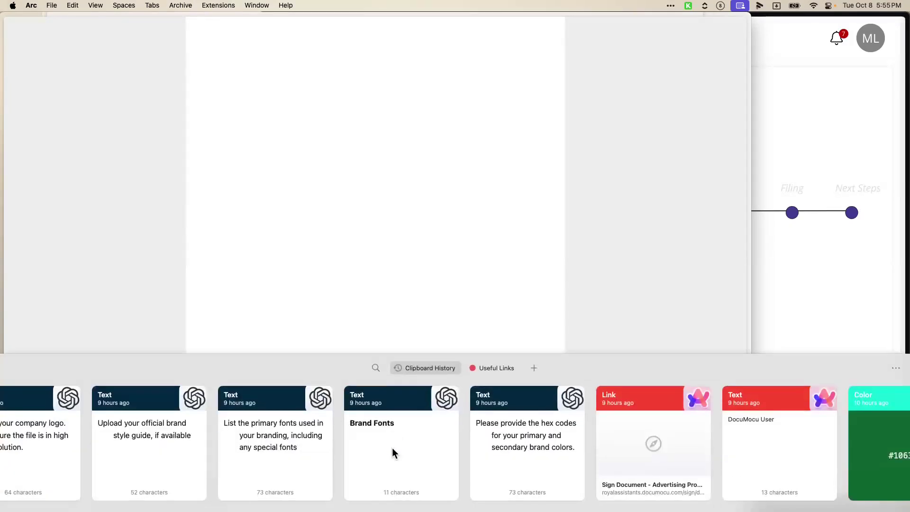
pyautogui.doubleClick(663, 462)
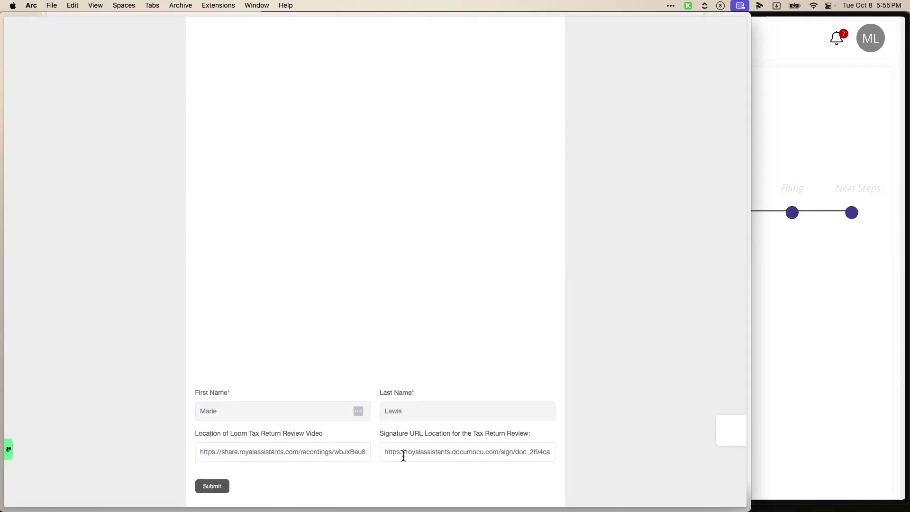
pyautogui.click(209, 488)
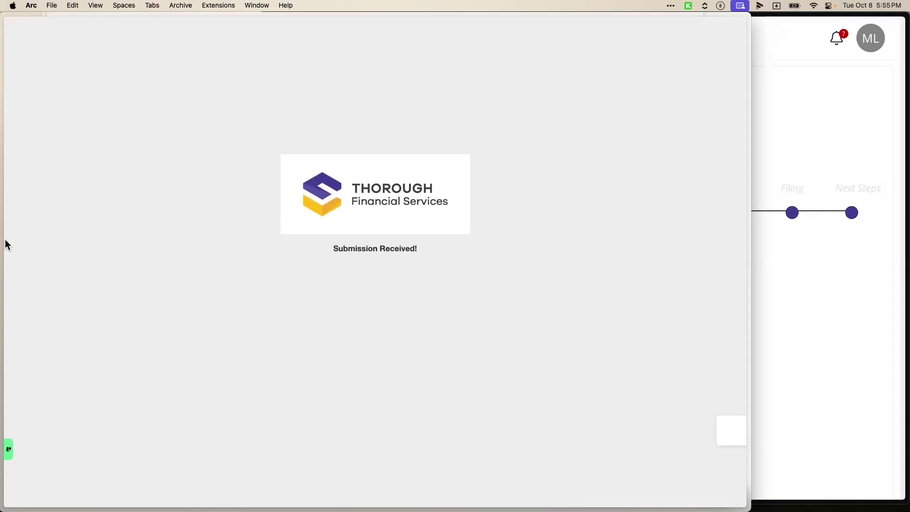
# Close the client onboarding form page and the submitted review form page, returning to the project tasks.
pyautogui.moveTo(1, 238)
pyautogui.click(66, 411)
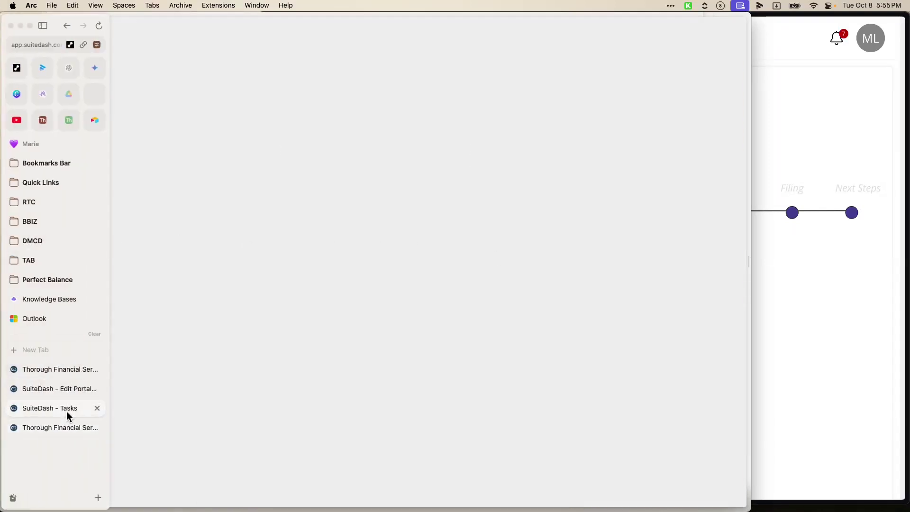
pyautogui.click(69, 368)
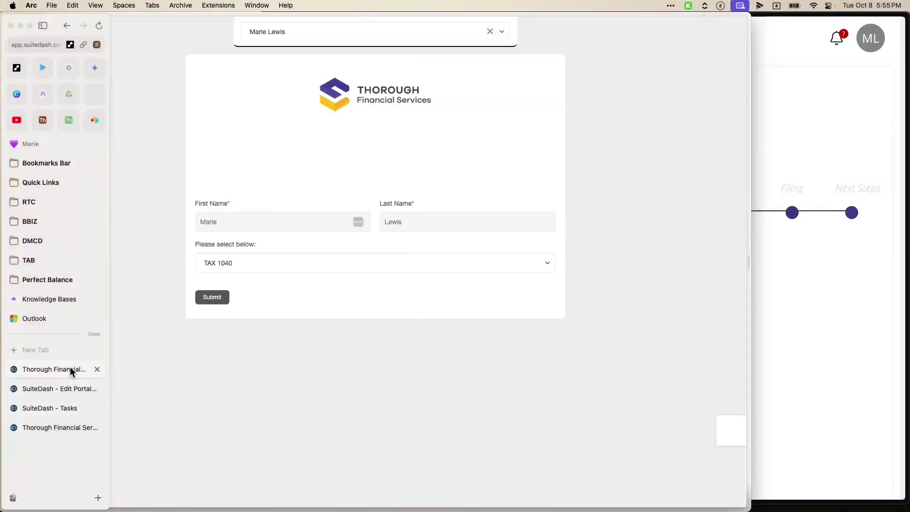
pyautogui.click(97, 369)
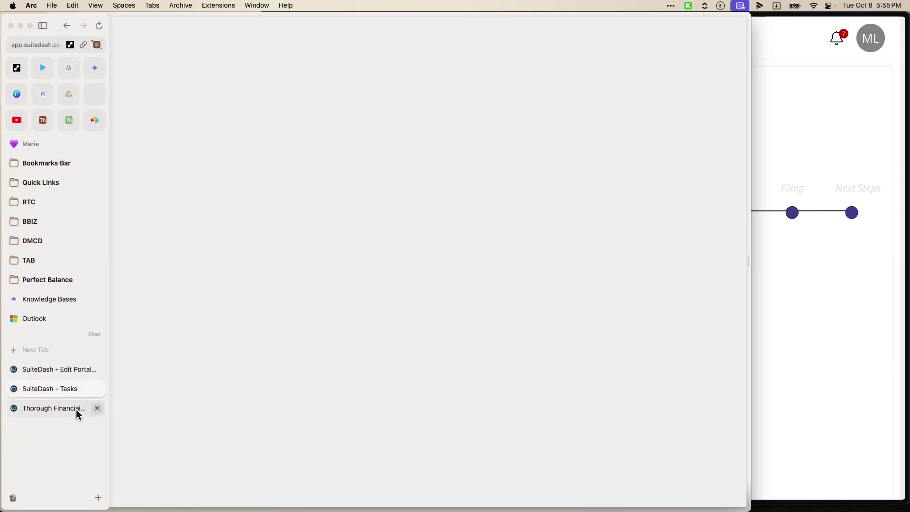
pyautogui.moveTo(2, 266)
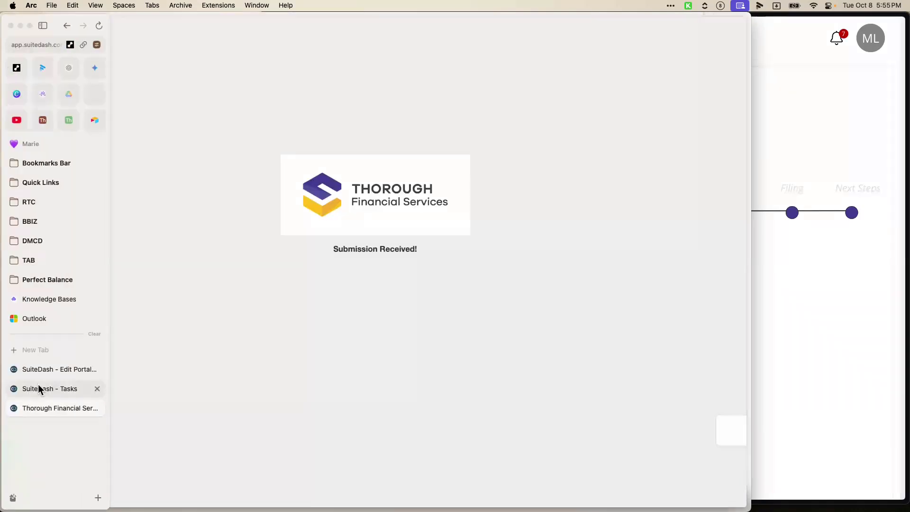
pyautogui.click(97, 408)
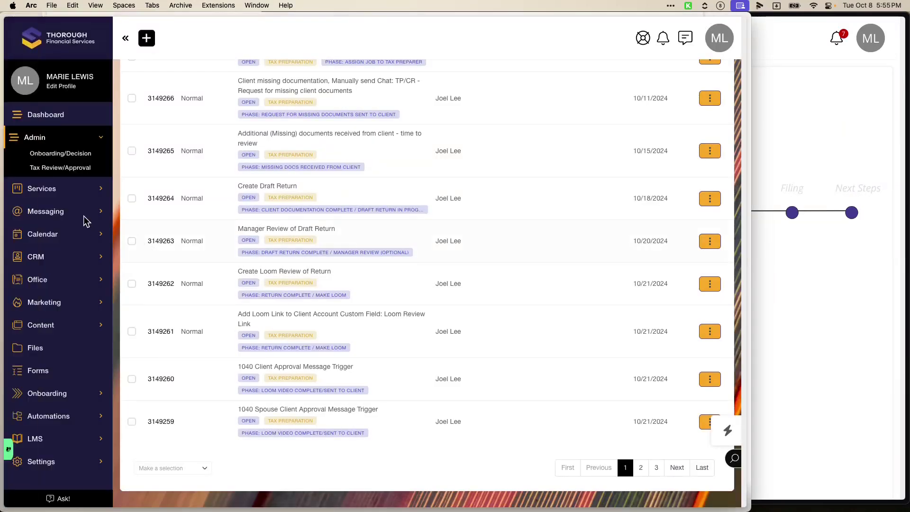
# Show the client's contact record from the CRM contacts, checking the client portal's Updates stage along the way.
pyautogui.click(60, 258)
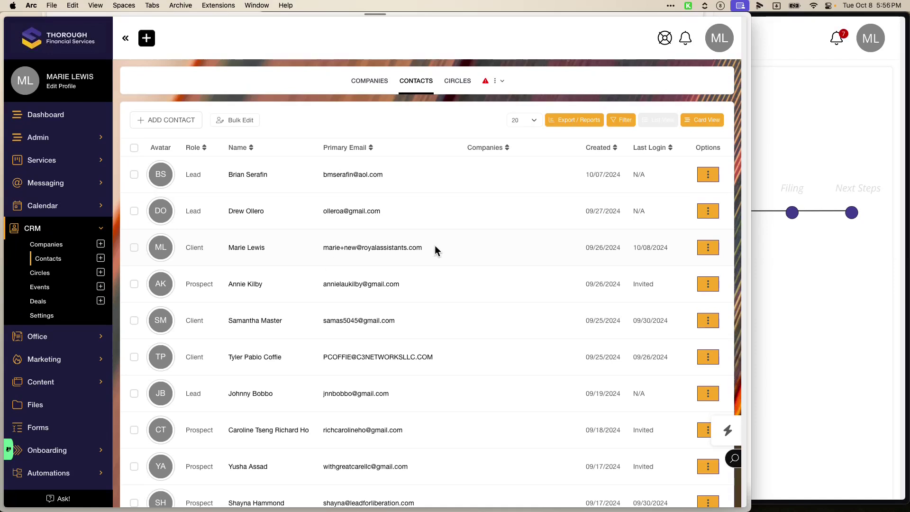
pyautogui.click(786, 70)
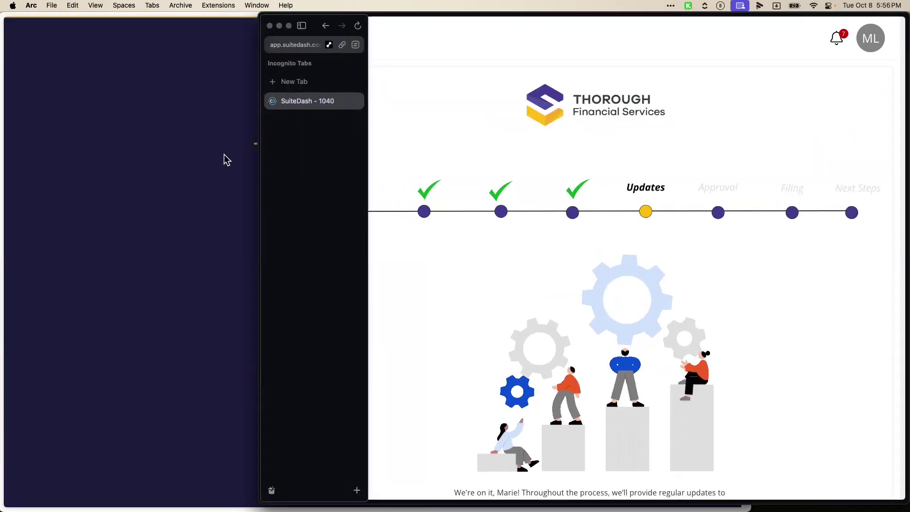
pyautogui.click(226, 160)
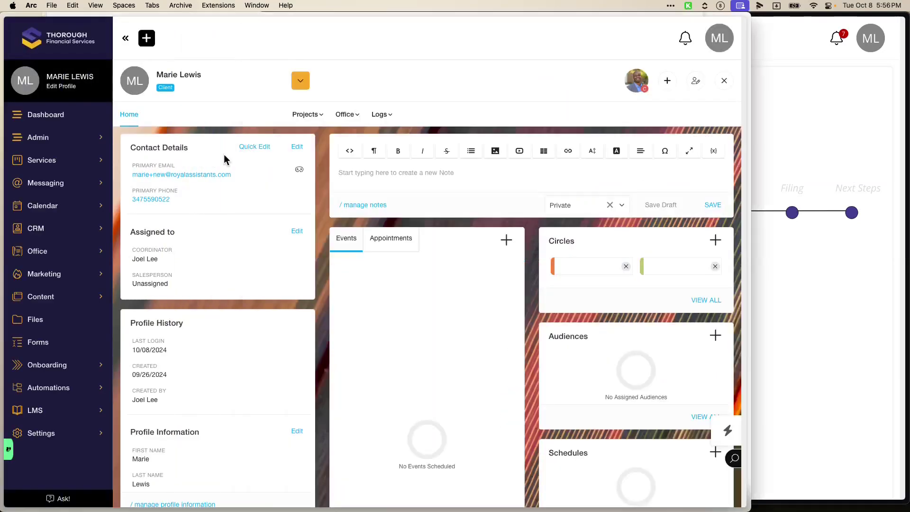
# Replace the client contact's current stage circle with the 1040.07 x Approval circle, keeping TAX.1040 assigned.
pyautogui.click(716, 266)
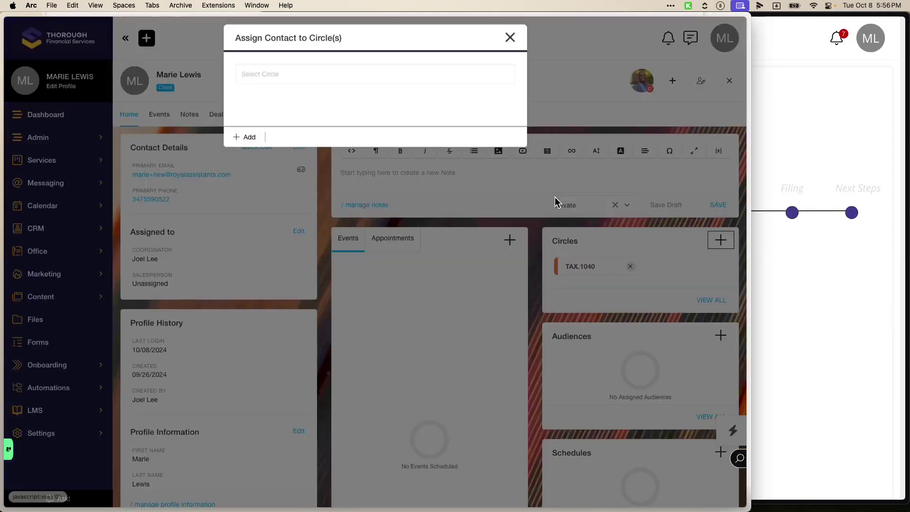
pyautogui.click(423, 81)
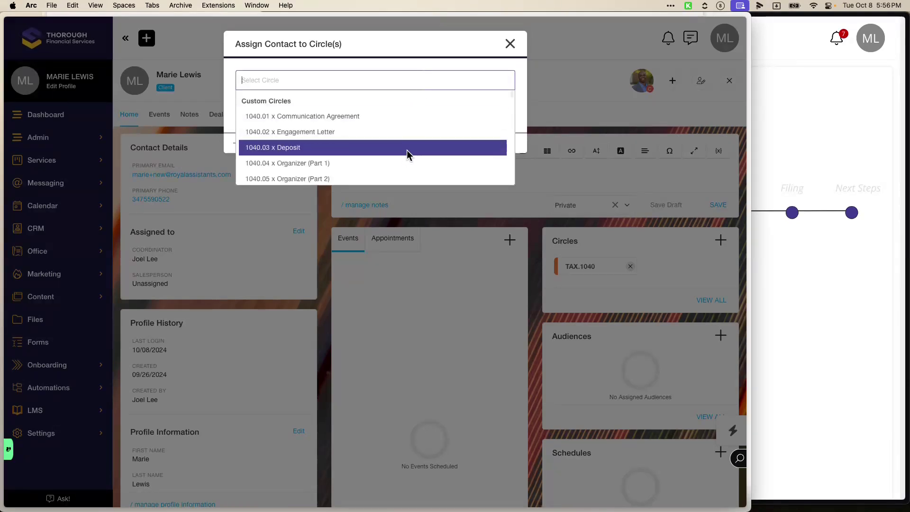
pyautogui.write('ap')
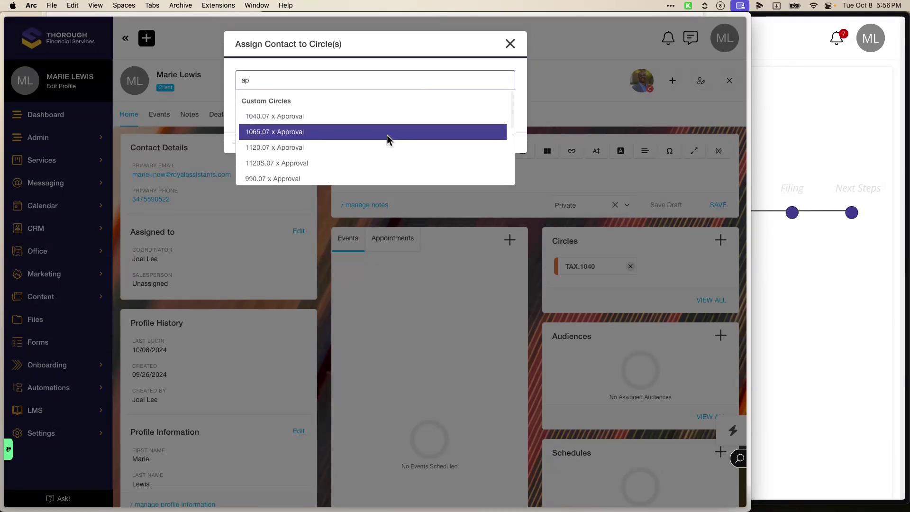
pyautogui.click(382, 116)
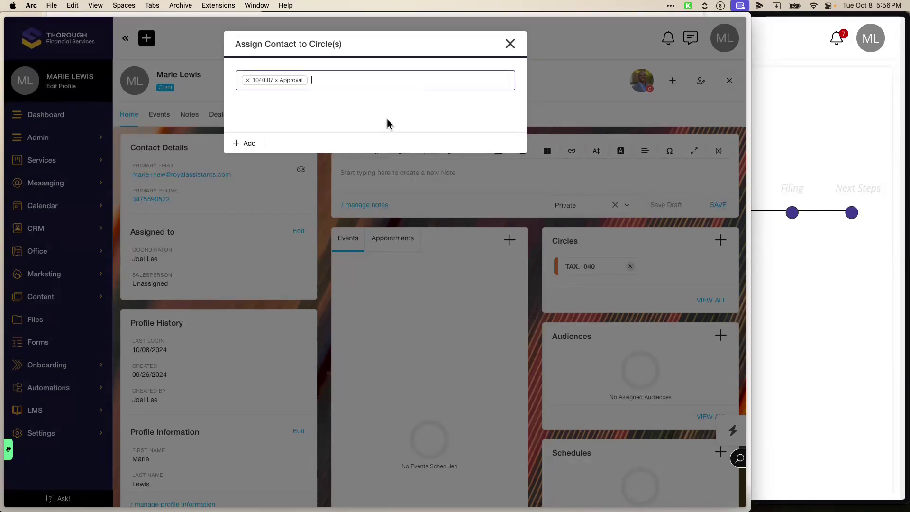
pyautogui.click(250, 143)
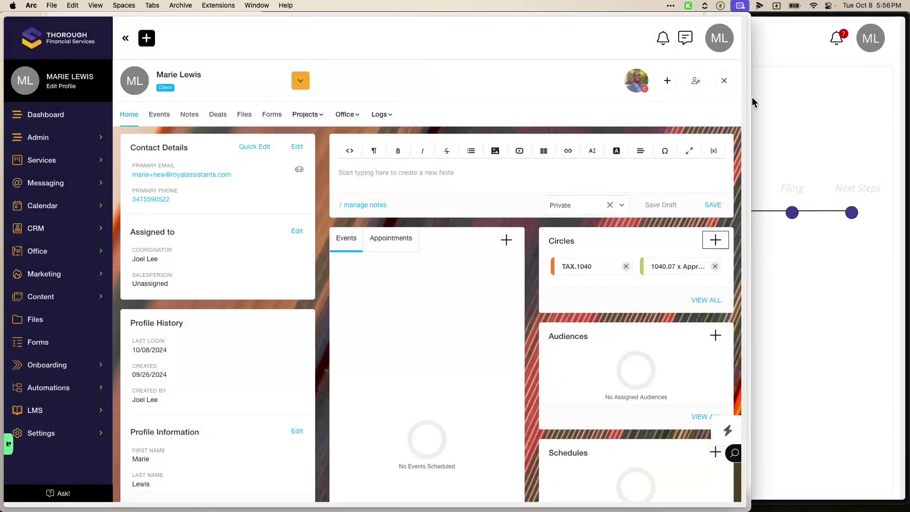
# Narrow the contact record window to reveal the client portal, and check the Approval stage's review meeting scheduling.
pyautogui.moveTo(752, 97); pyautogui.dragTo(258, 145)
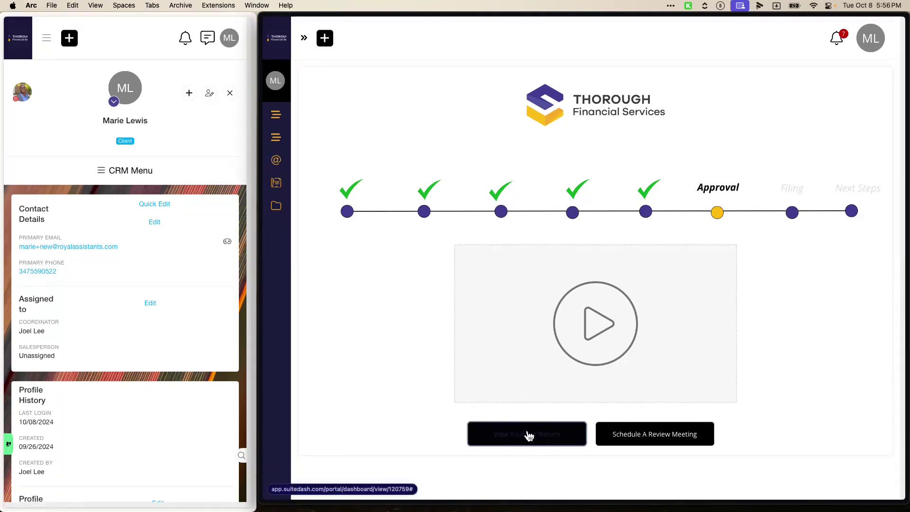
pyautogui.click(621, 427)
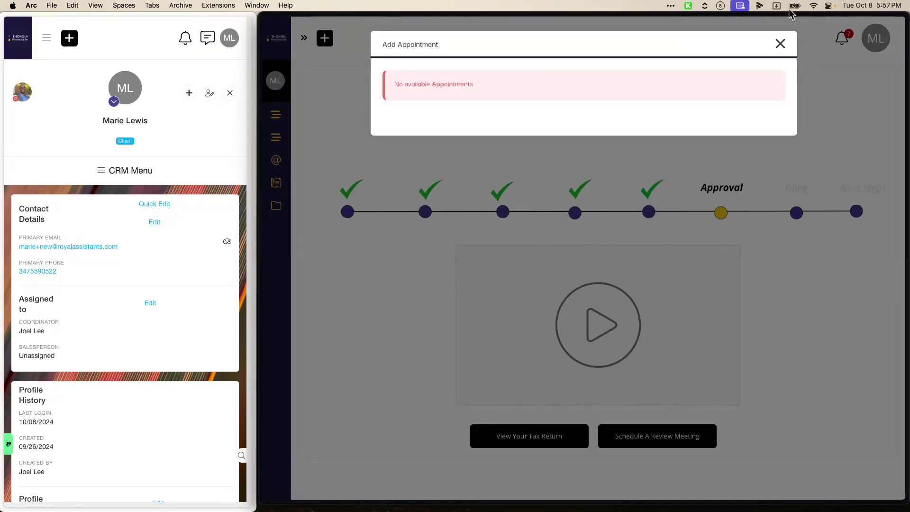
pyautogui.click(781, 44)
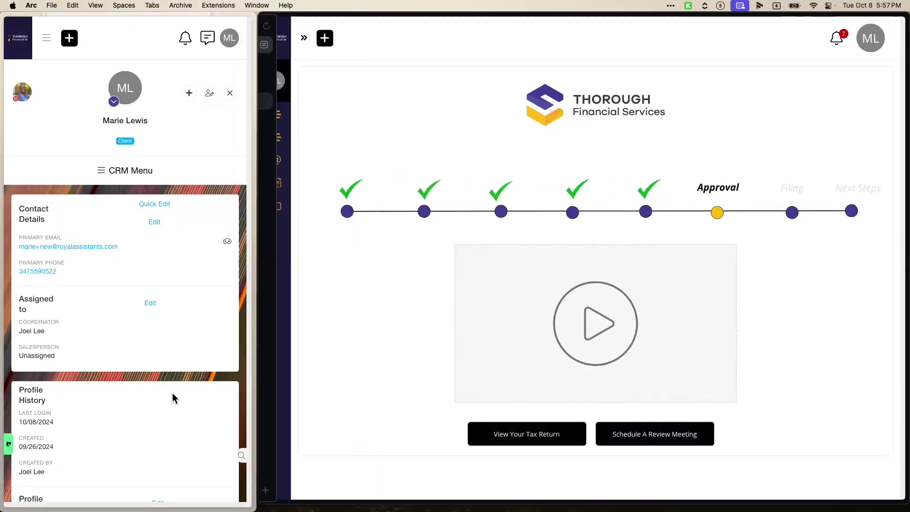
# Replace the contact's 1040.07 x Approval circle with 1040.08 x Filing and reload the client portal to show the Filing stage.
pyautogui.scroll(-12, 172, 393)
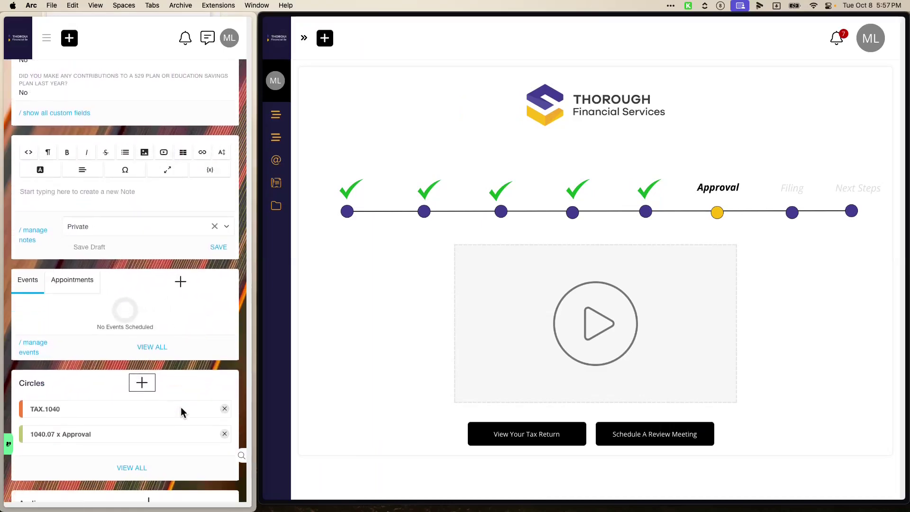
pyautogui.click(224, 433)
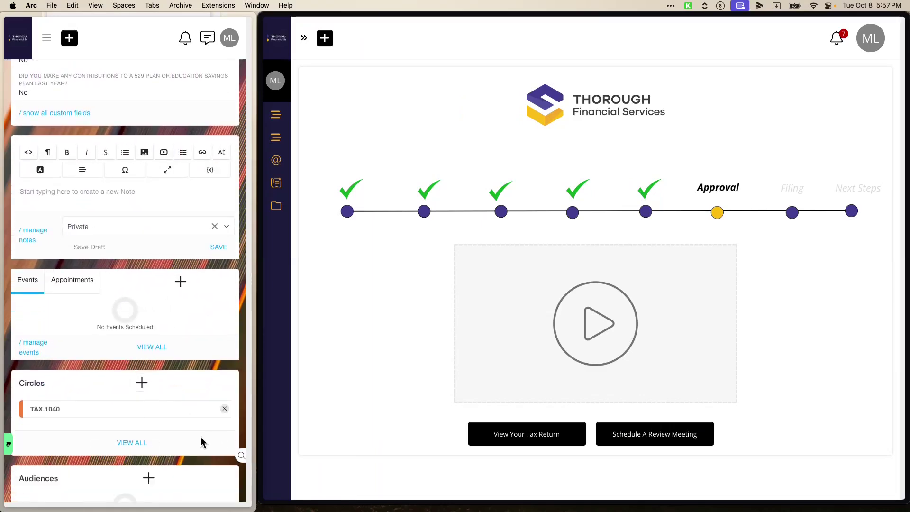
pyautogui.click(142, 384)
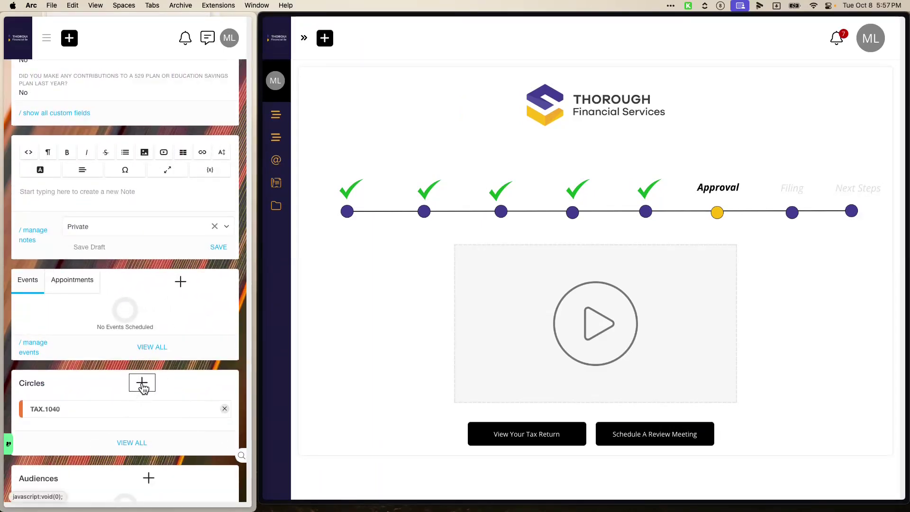
pyautogui.click(123, 59)
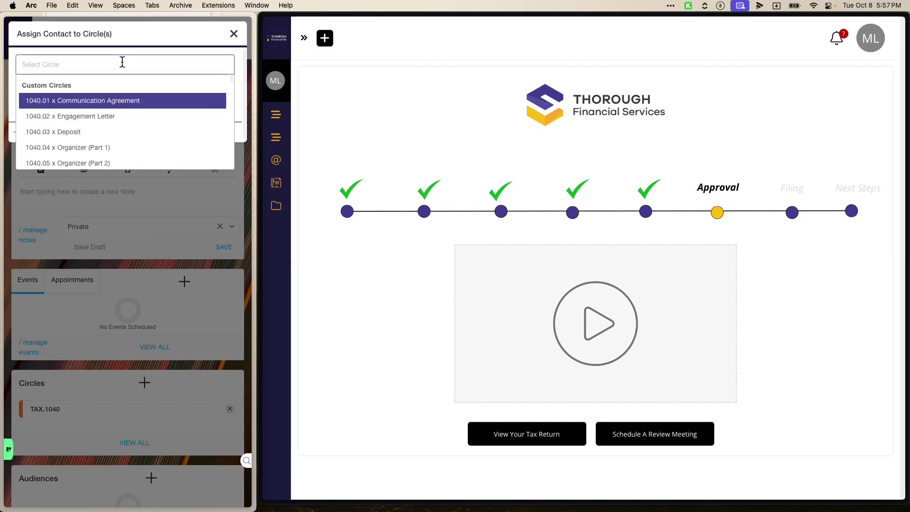
pyautogui.write('fili')
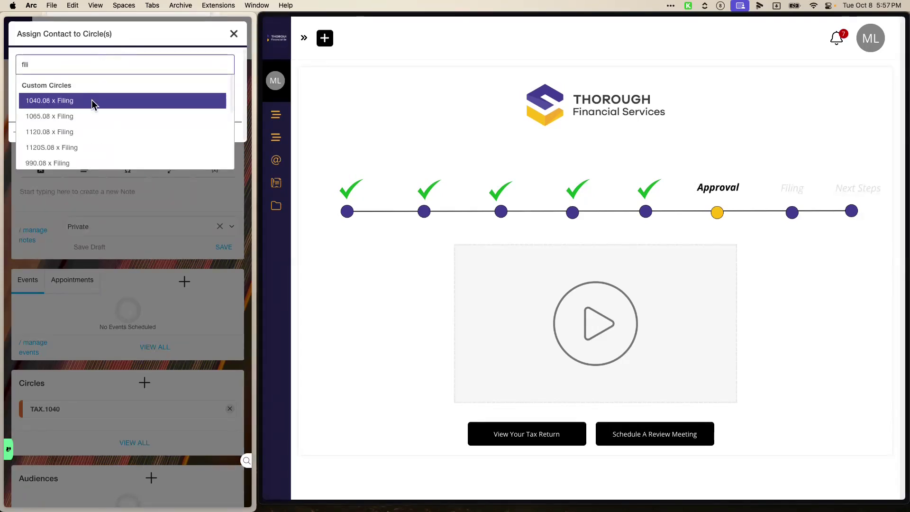
pyautogui.click(94, 101)
pyautogui.click(53, 132)
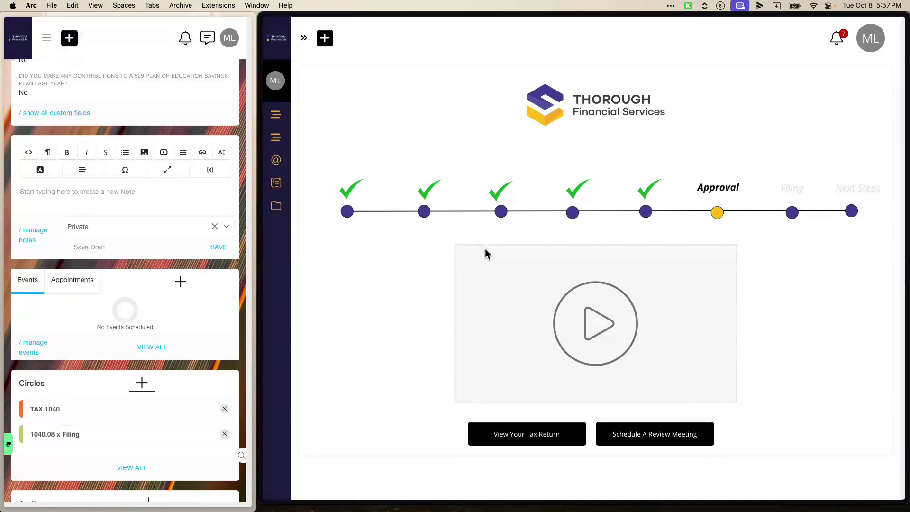
pyautogui.click(437, 270)
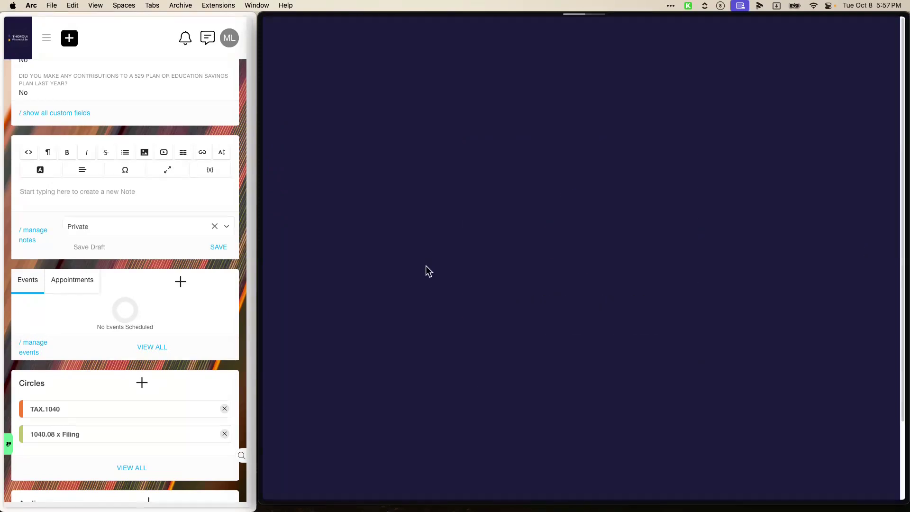
pyautogui.scroll(-3, 437, 339)
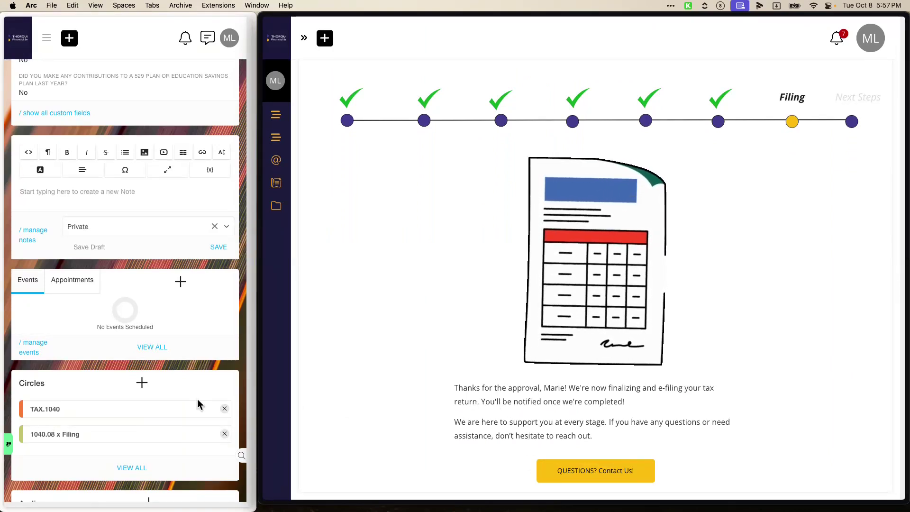
# Replace the contact's 1040.08 x Filing circle with 1040.09 x Next Steps and reload the client portal.
pyautogui.click(224, 436)
pyautogui.click(142, 383)
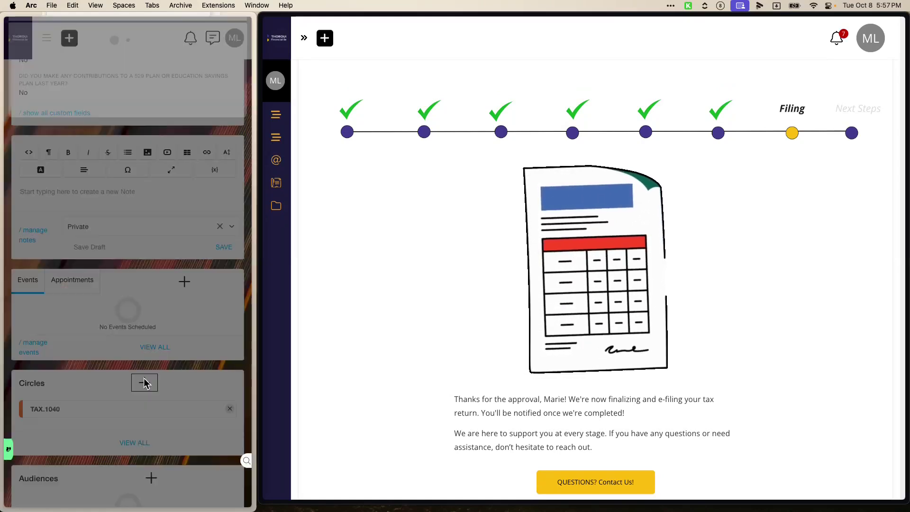
pyautogui.click(96, 65)
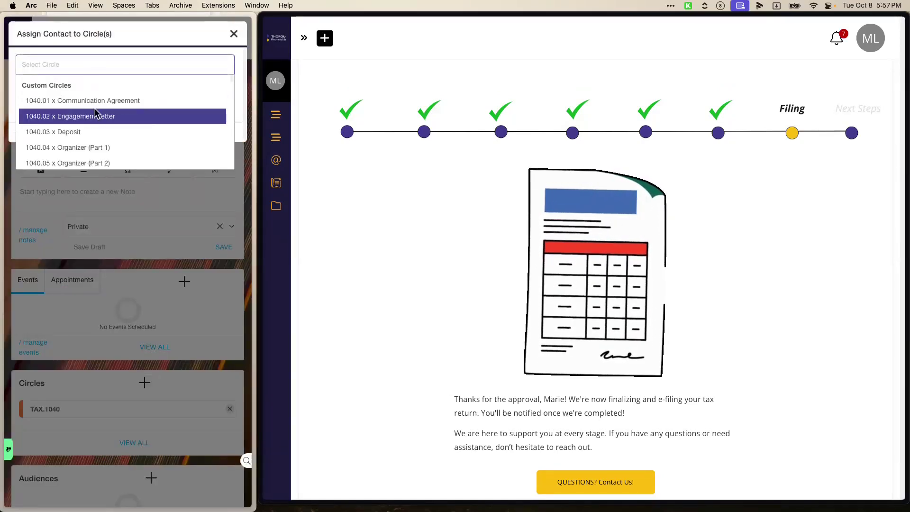
pyautogui.scroll(-2, 97, 116)
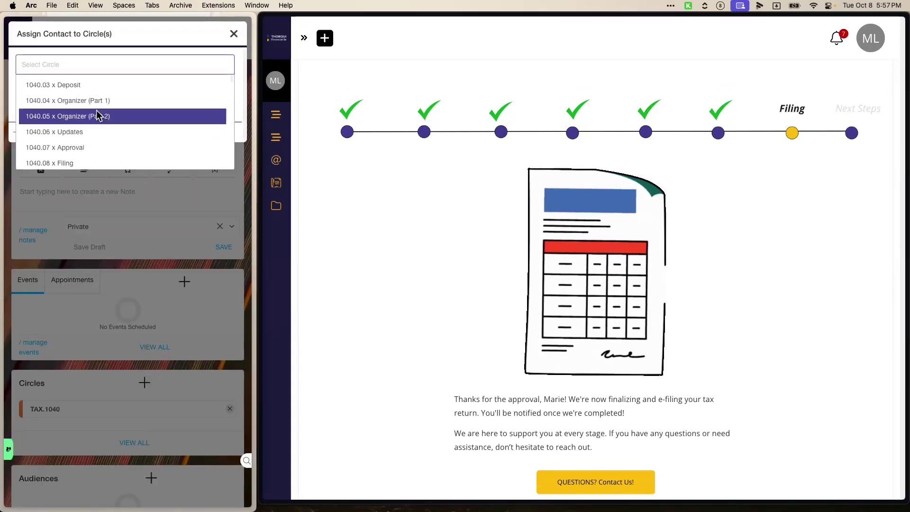
pyautogui.scroll(-2, 99, 117)
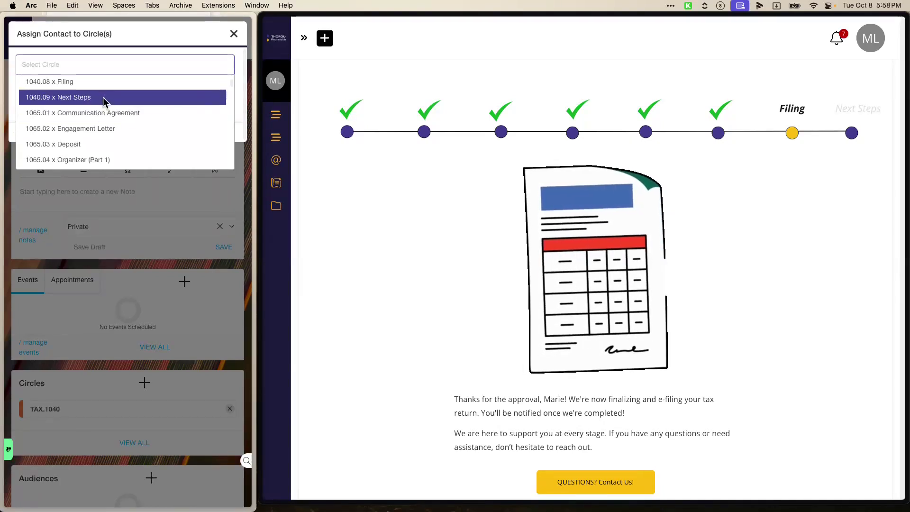
pyautogui.click(101, 95)
pyautogui.click(30, 131)
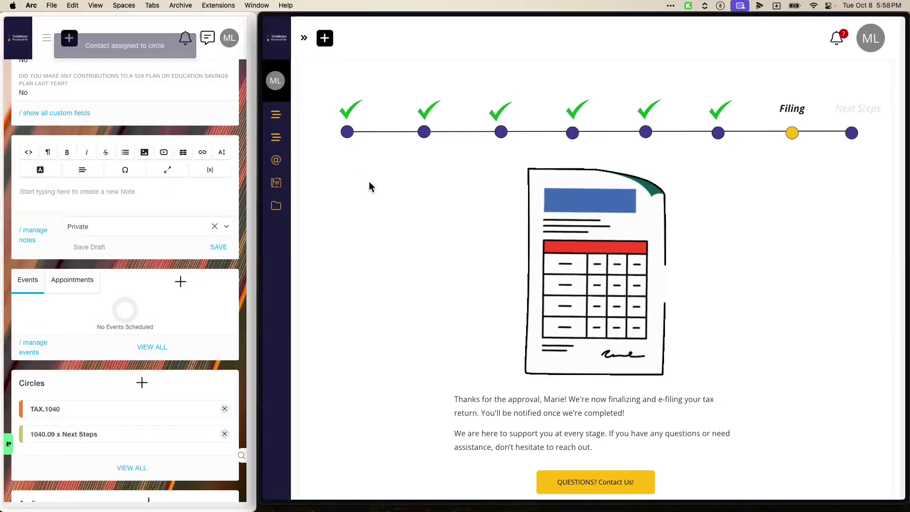
pyautogui.press('super+r')
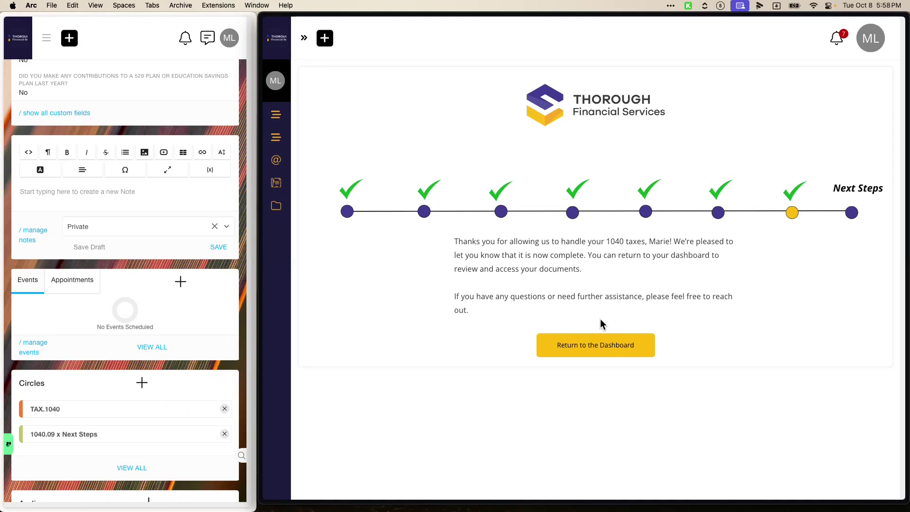
# Return from the Next Steps stage to the client dashboard and check the Tax Return Process entry in the portal navigation.
pyautogui.click(605, 341)
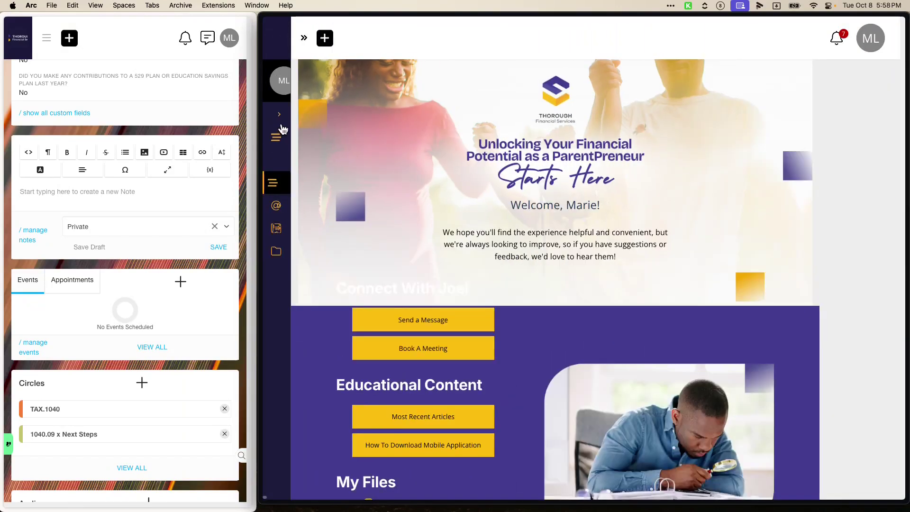
pyautogui.moveTo(280, 126)
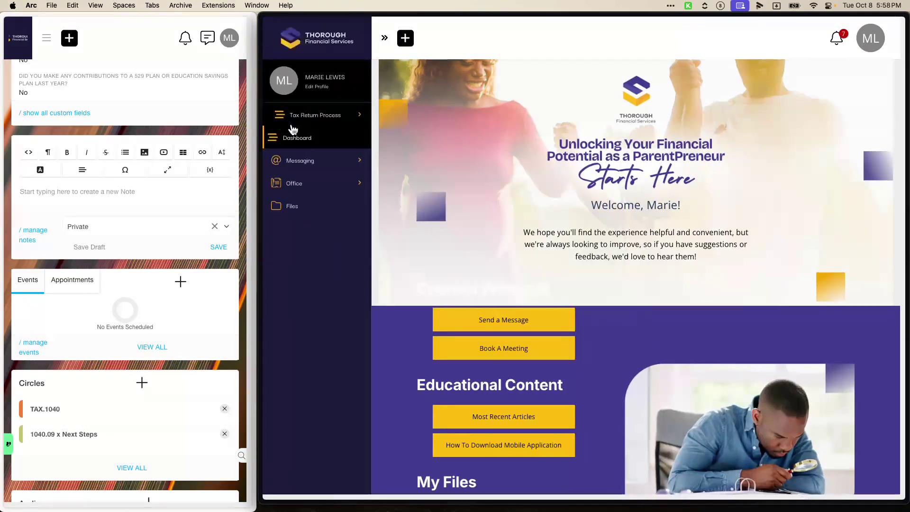
pyautogui.click(342, 121)
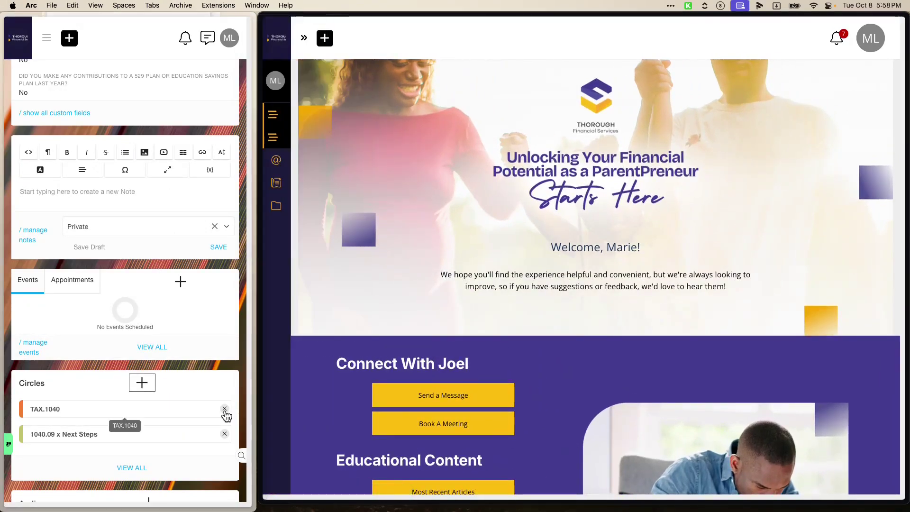
# Remove the TAX.1040 and 1040.09 x Next Steps circles from the contact, and reload the portal to check its navigation.
pyautogui.click(224, 410)
pyautogui.click(224, 409)
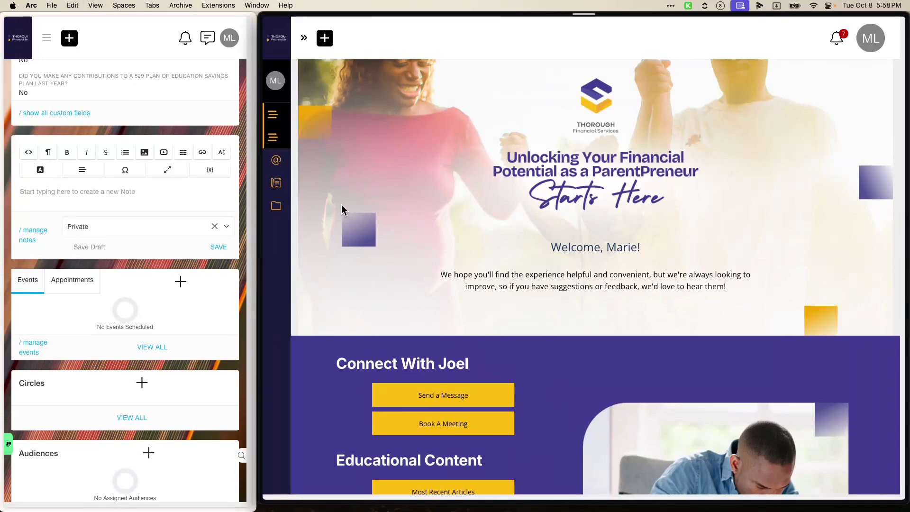
pyautogui.press('super+r')
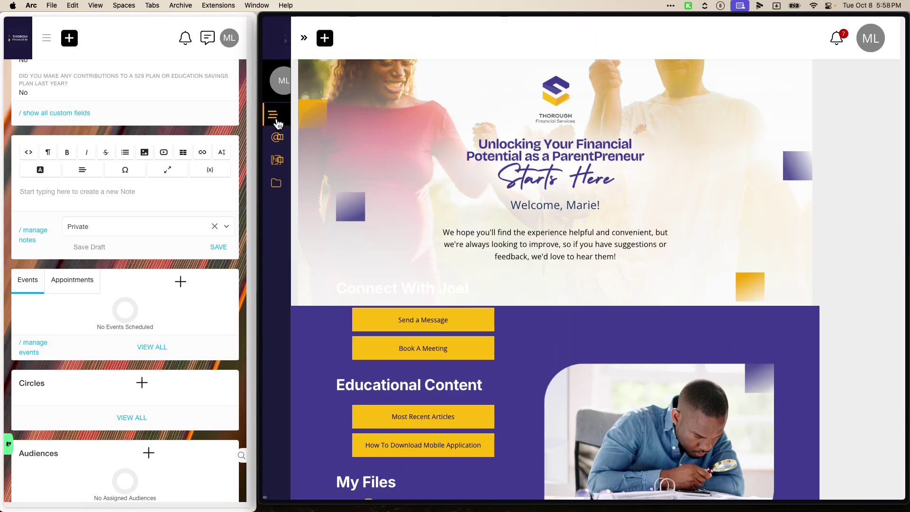
pyautogui.moveTo(284, 124)
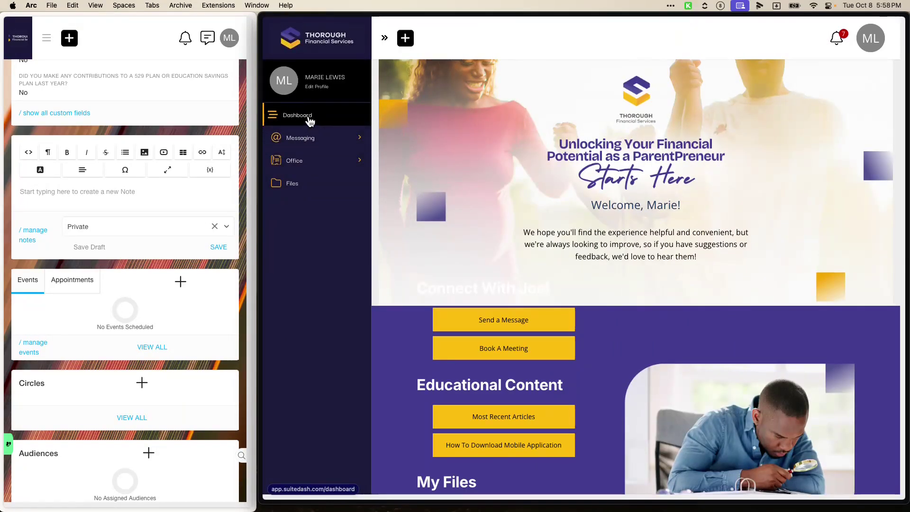
pyautogui.press('super+s')
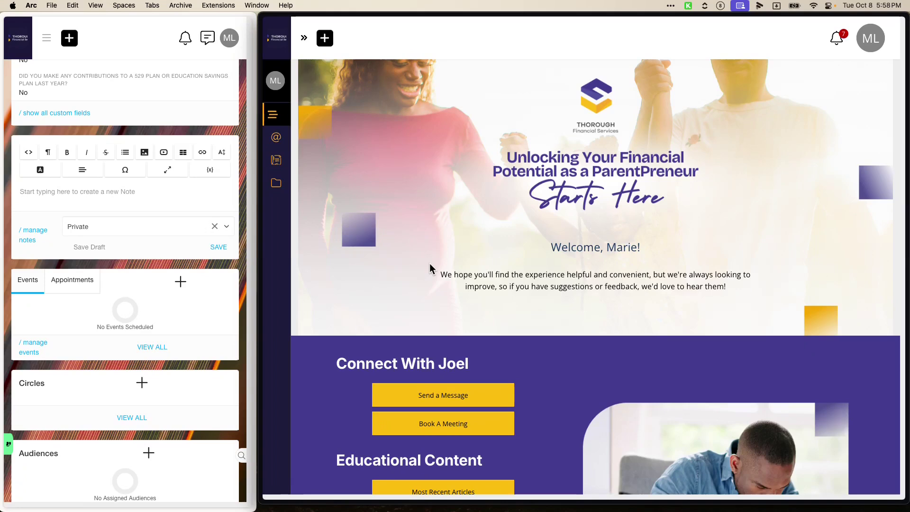
# Look over the client dashboard's contact, educational content and files sections and the portal's navigation entries.
pyautogui.scroll(-5, 498, 335)
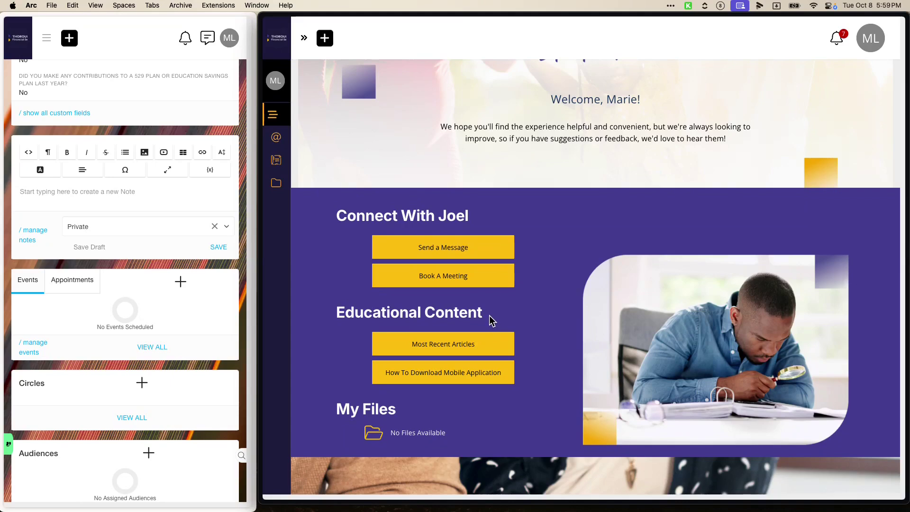
pyautogui.scroll(-3, 491, 321)
pyautogui.scroll(3, 285, 232)
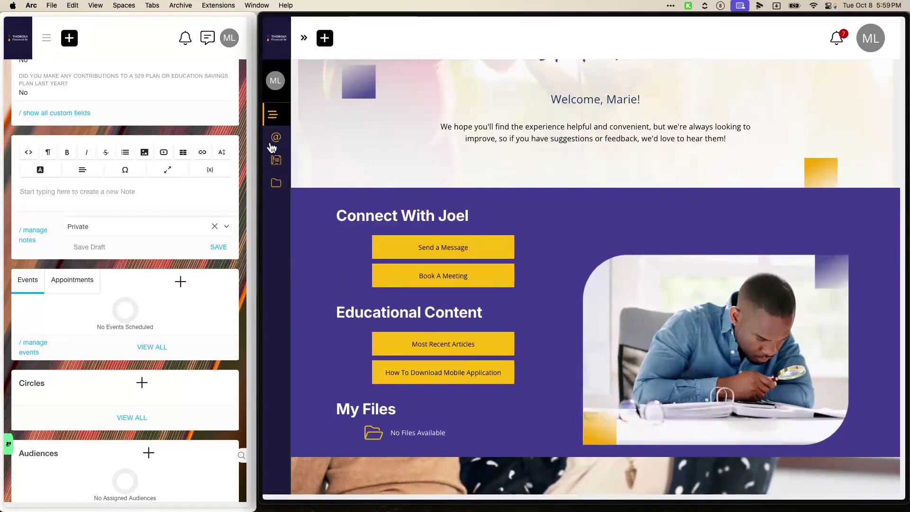
pyautogui.moveTo(301, 138)
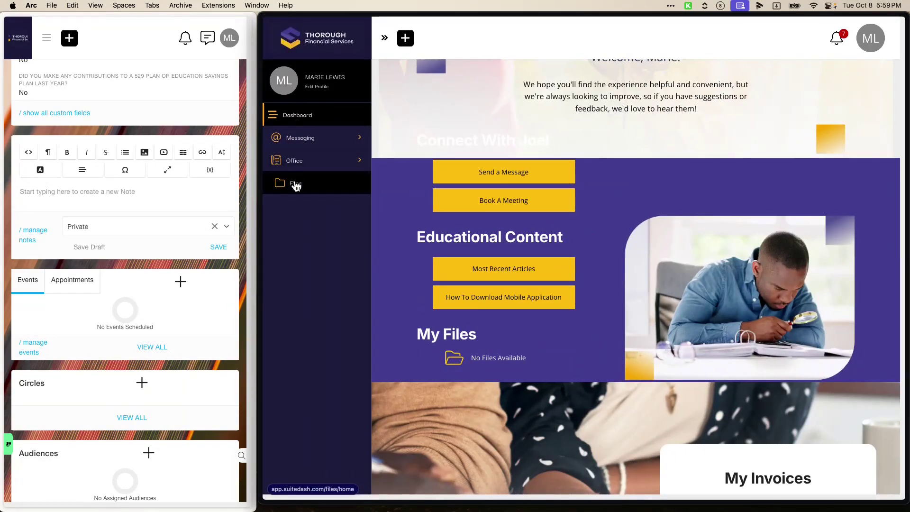